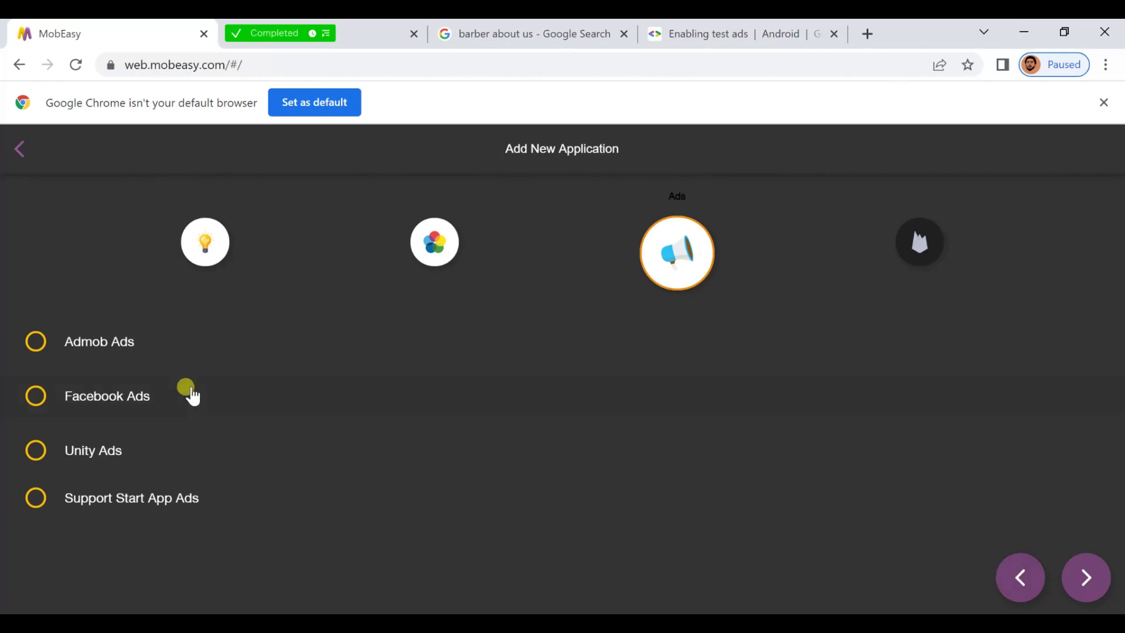
Enable Admob Ads, fill in the test app and ad unit IDs, and replace the slash in the AdMob App ID with "~"
left_click(186, 349)
scroll(383, 387, "down", 2)
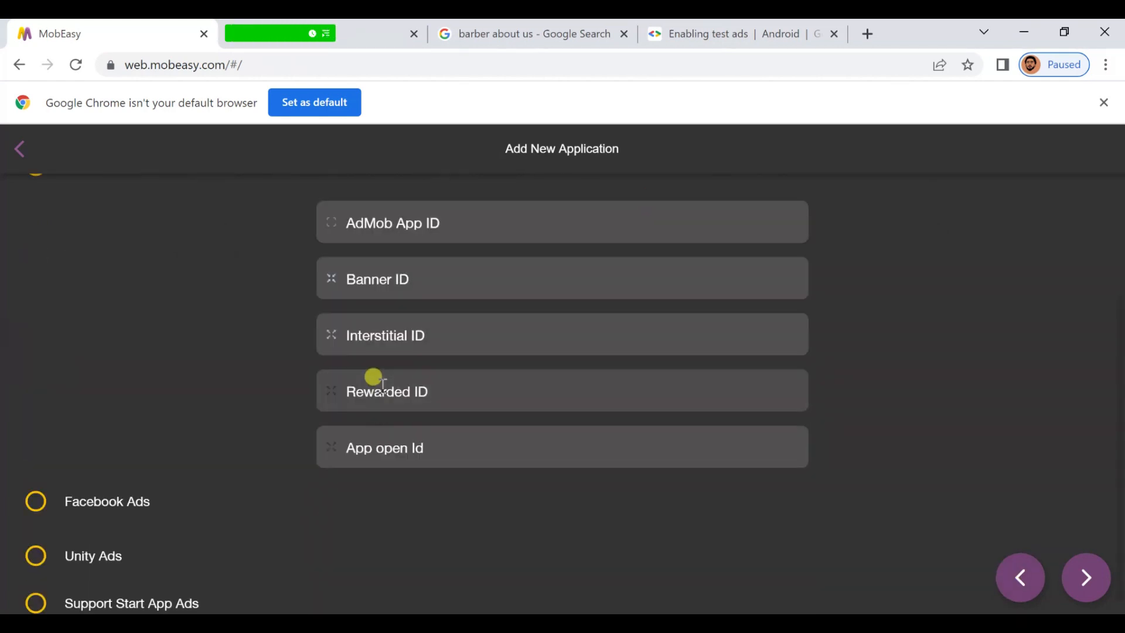
left_click(558, 328)
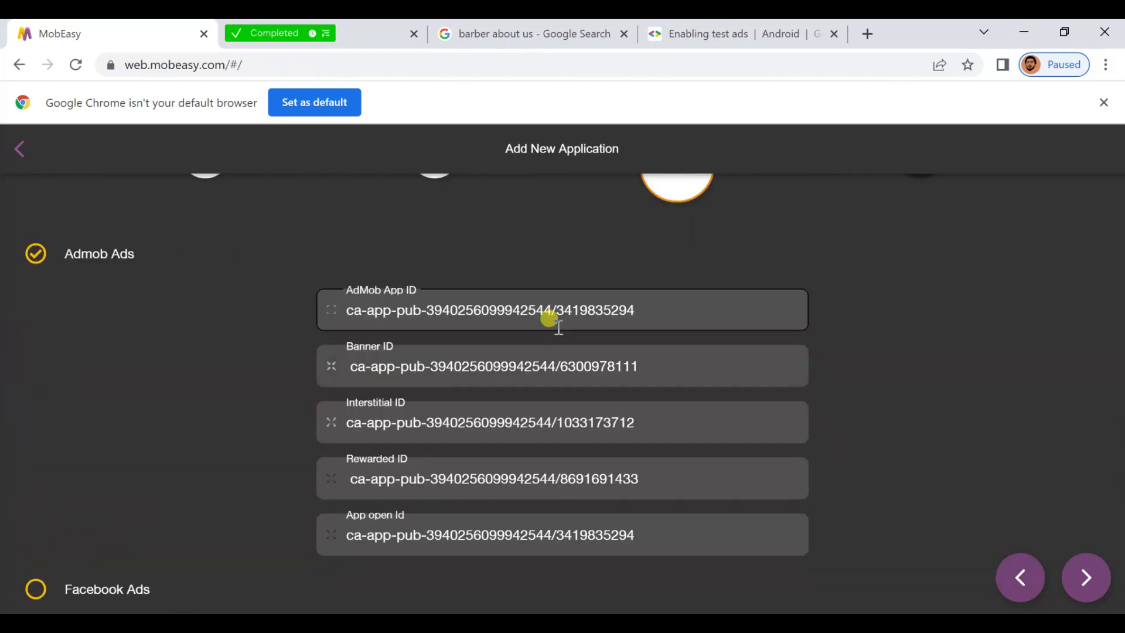
key("BackSpace")
type("~")
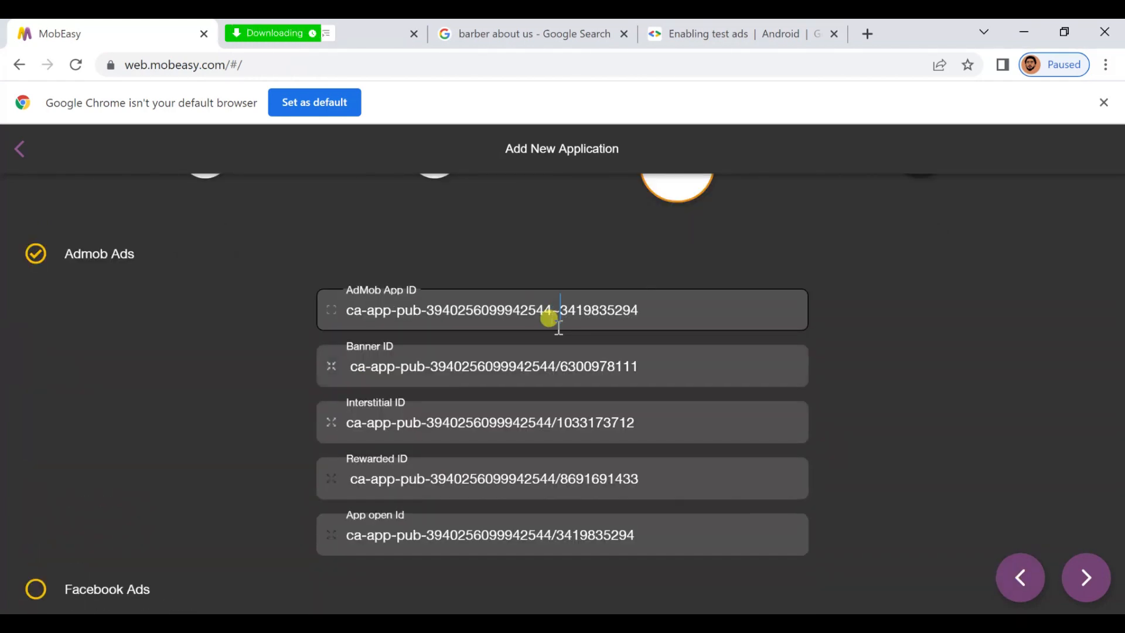
scroll(550, 318, "down", 2)
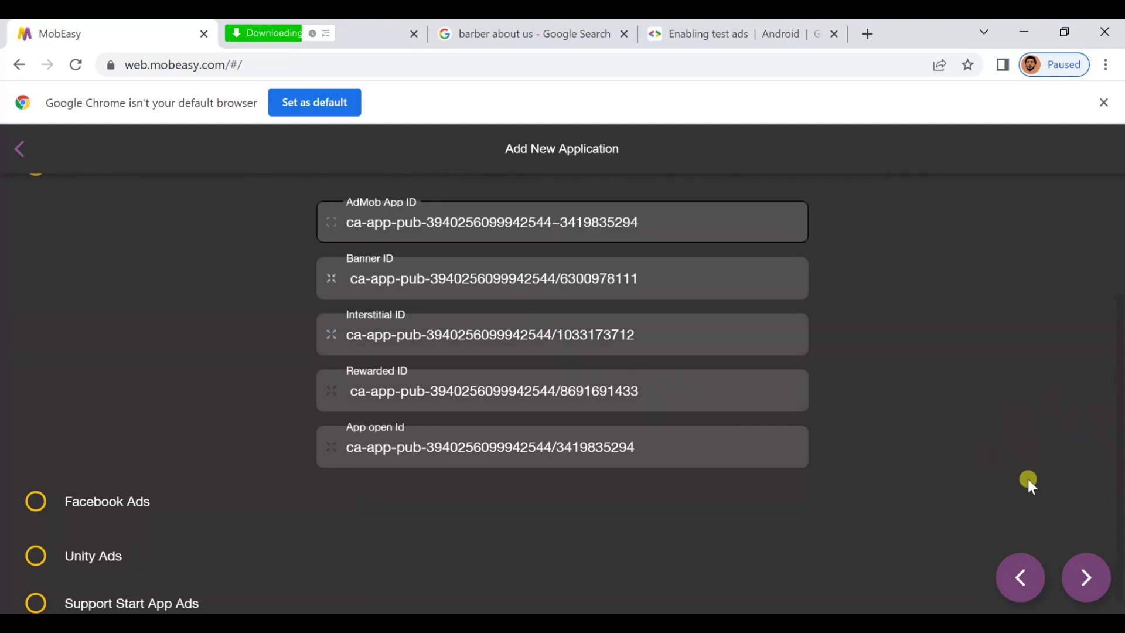
Finish the new application's setup with Firebase left disabled and create the app
left_click(1084, 578)
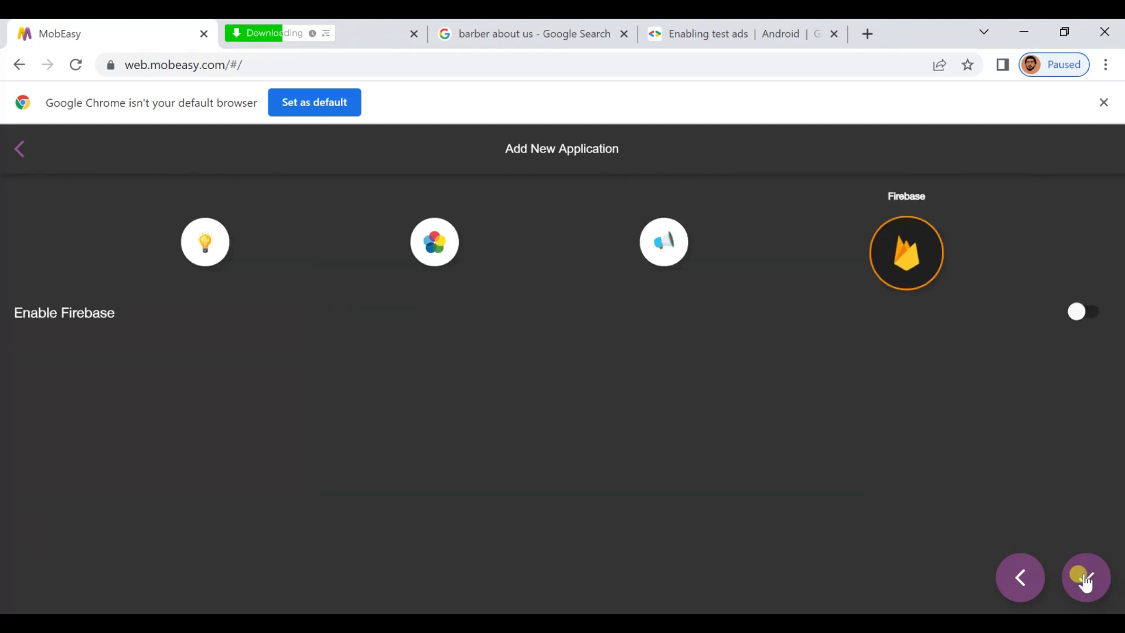
left_click(1084, 579)
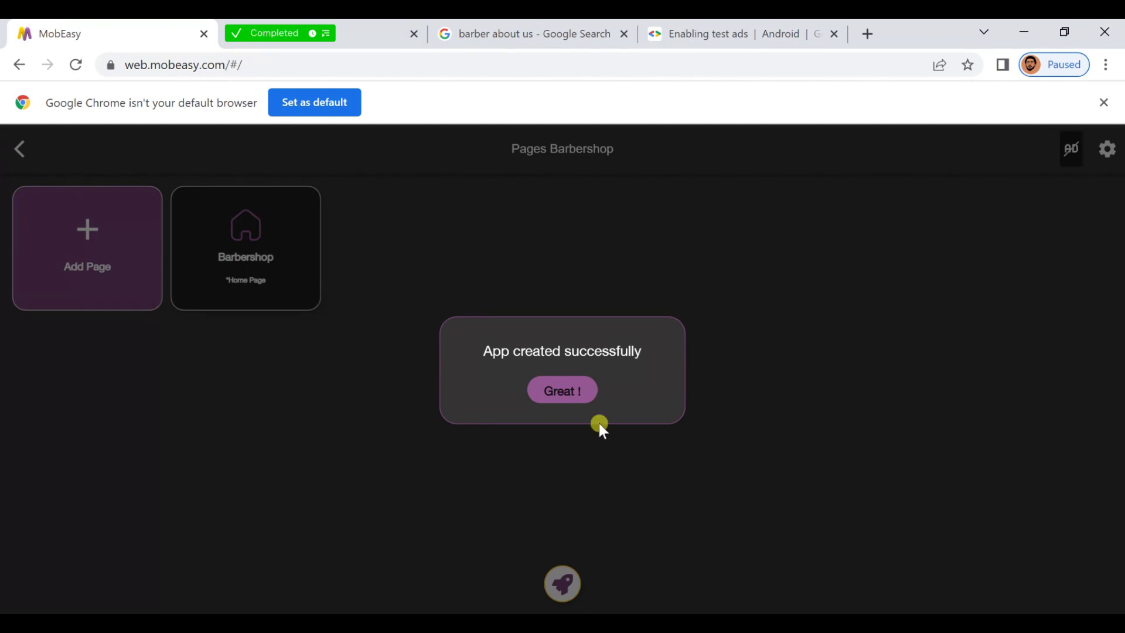
left_click(578, 395)
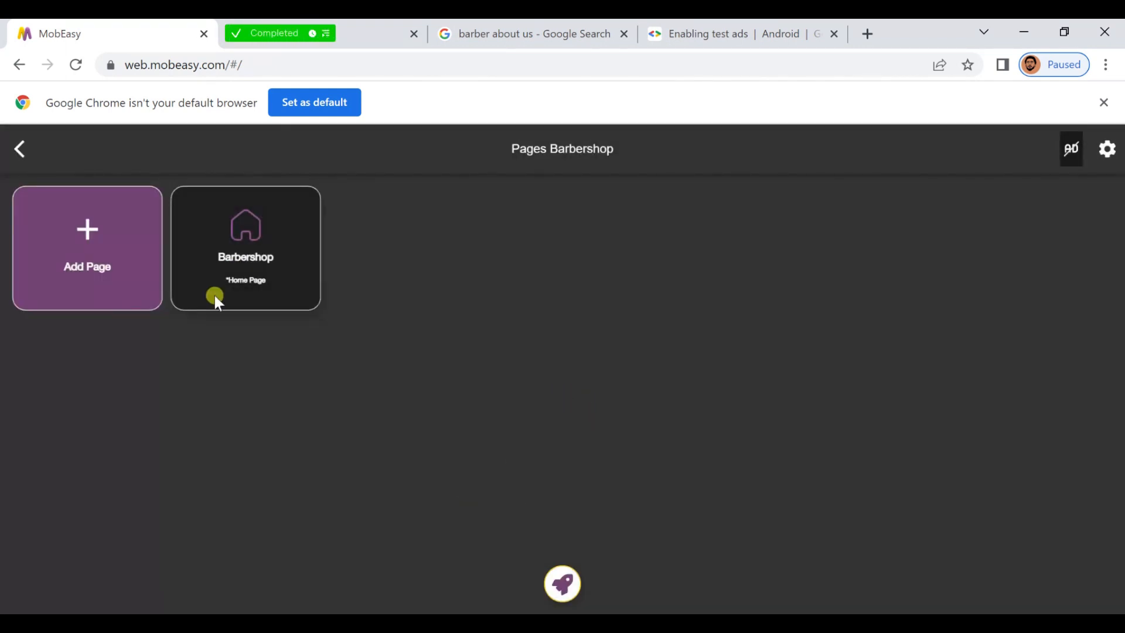
Create a Free Page titled "About Us" with the banner ad and full screen ad enabled
left_click(90, 265)
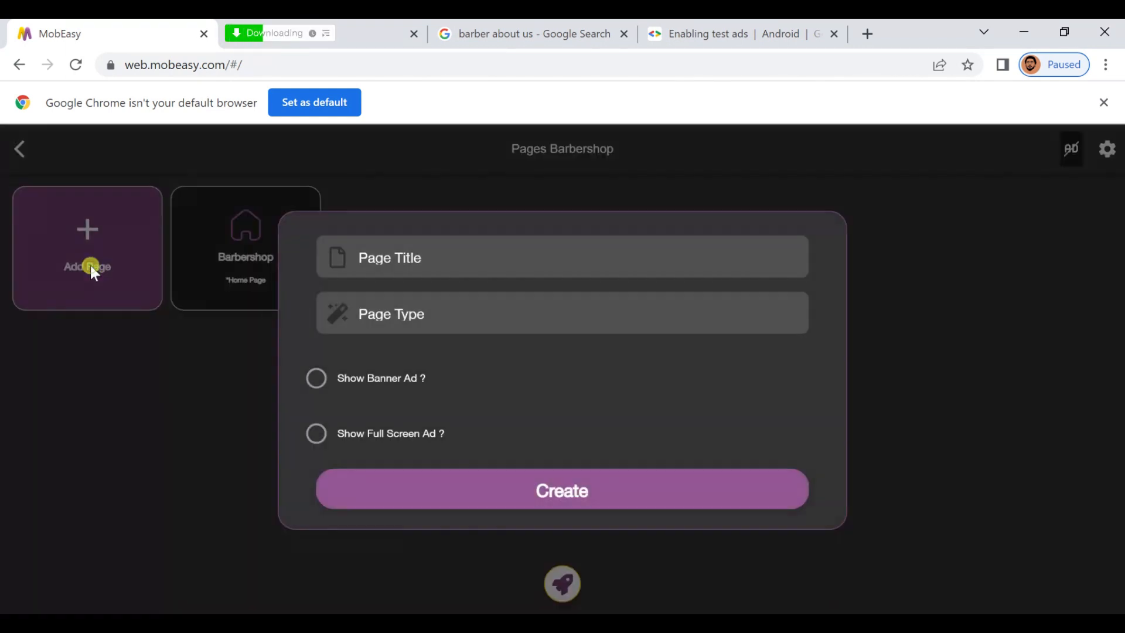
left_click(396, 255)
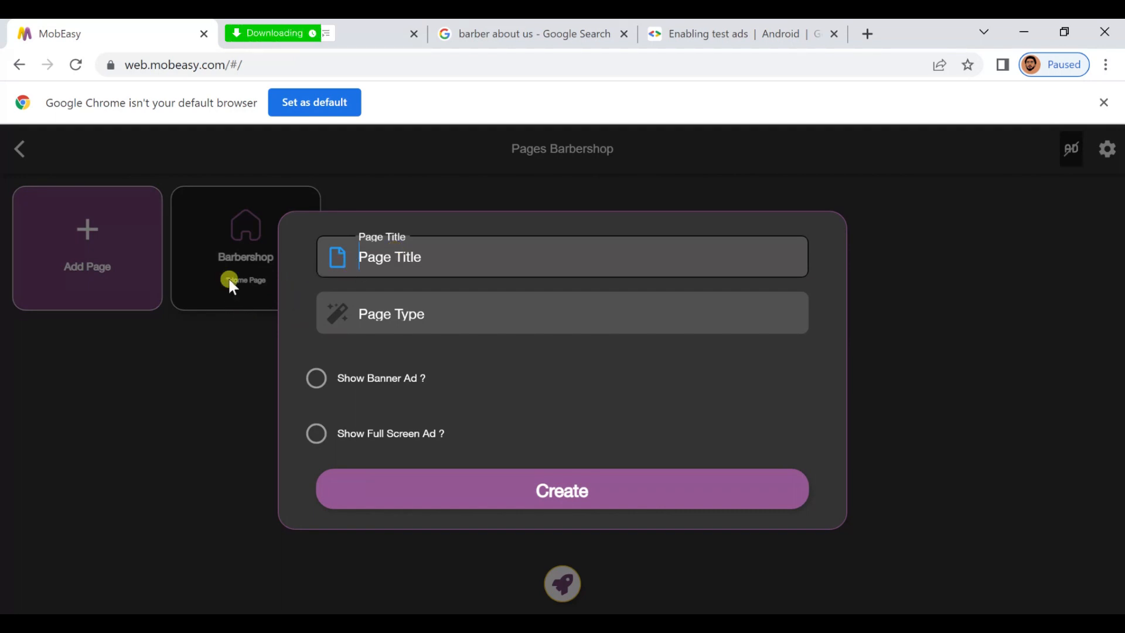
right_click(385, 254)
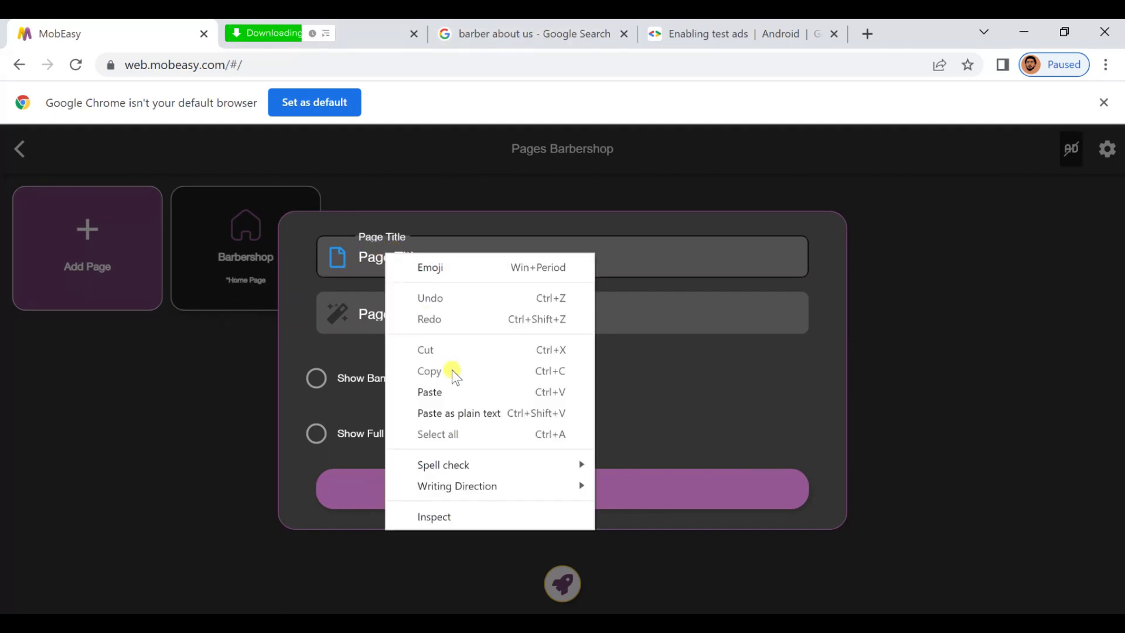
left_click(436, 391)
left_click(431, 318)
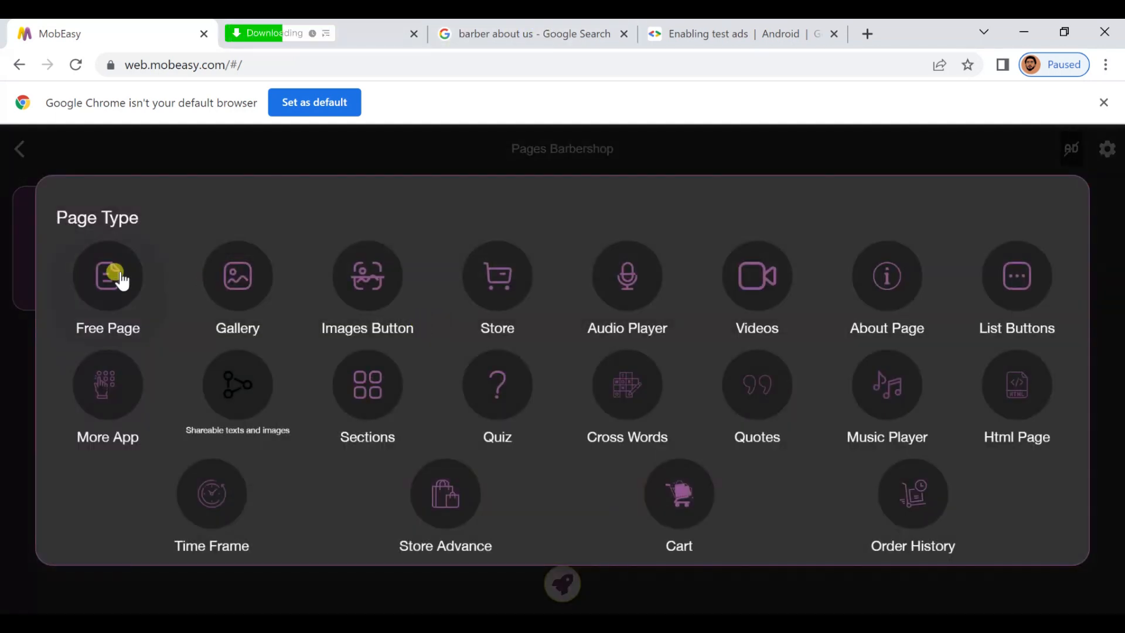
left_click(120, 281)
left_click(319, 376)
left_click(344, 432)
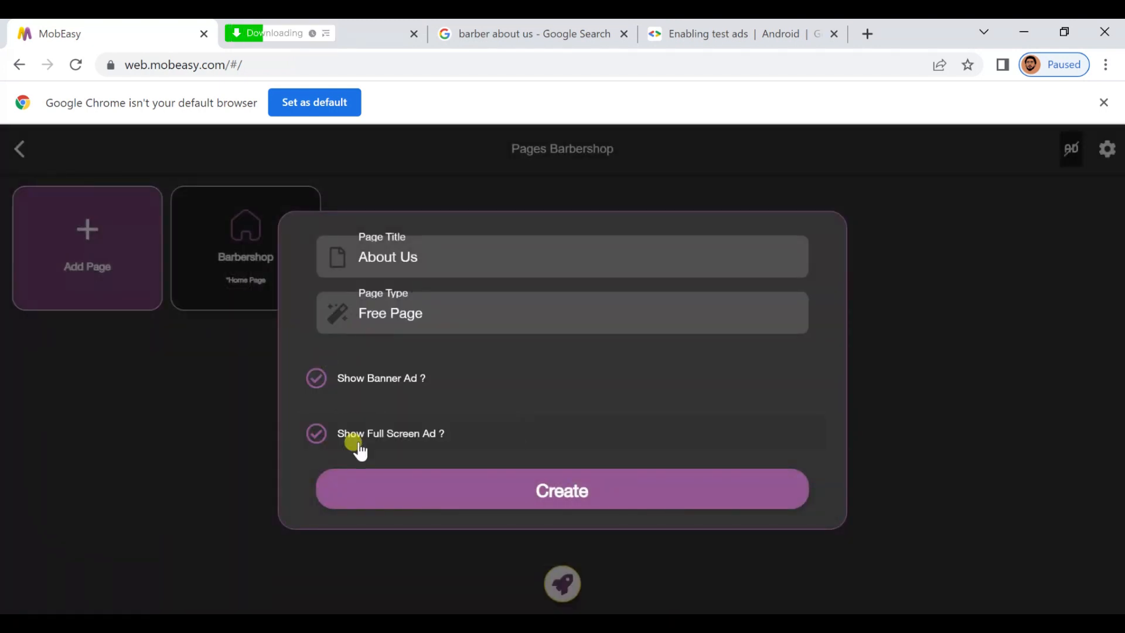
left_click(445, 504)
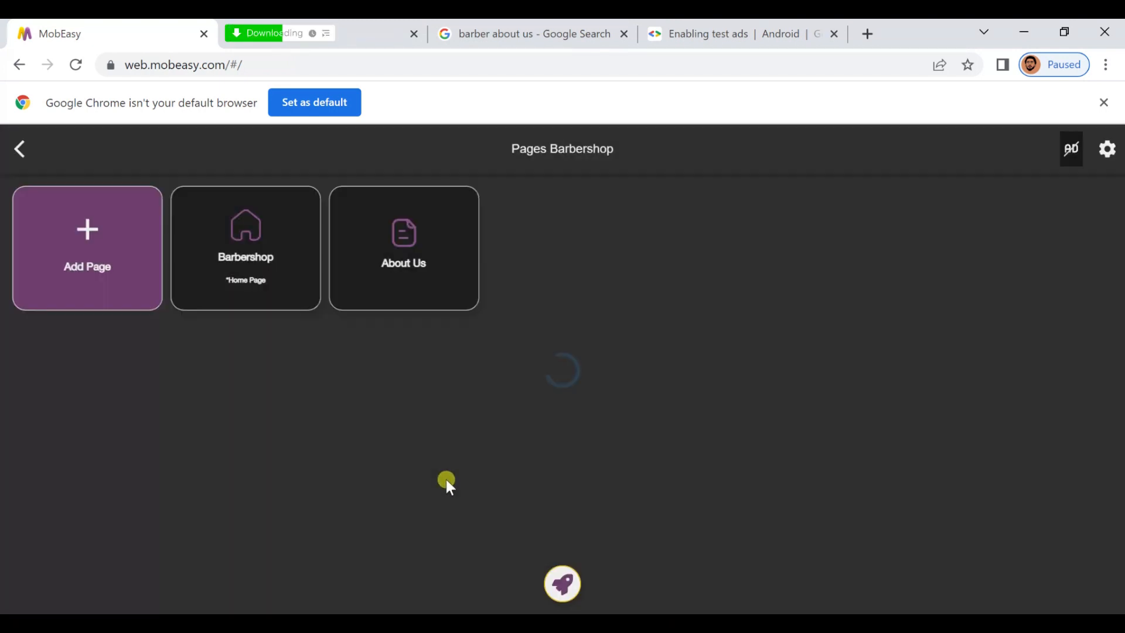
Add the "Established in 1982, we offer no-nonsense high quality..." description as text on the About Us page and save it
left_click(391, 237)
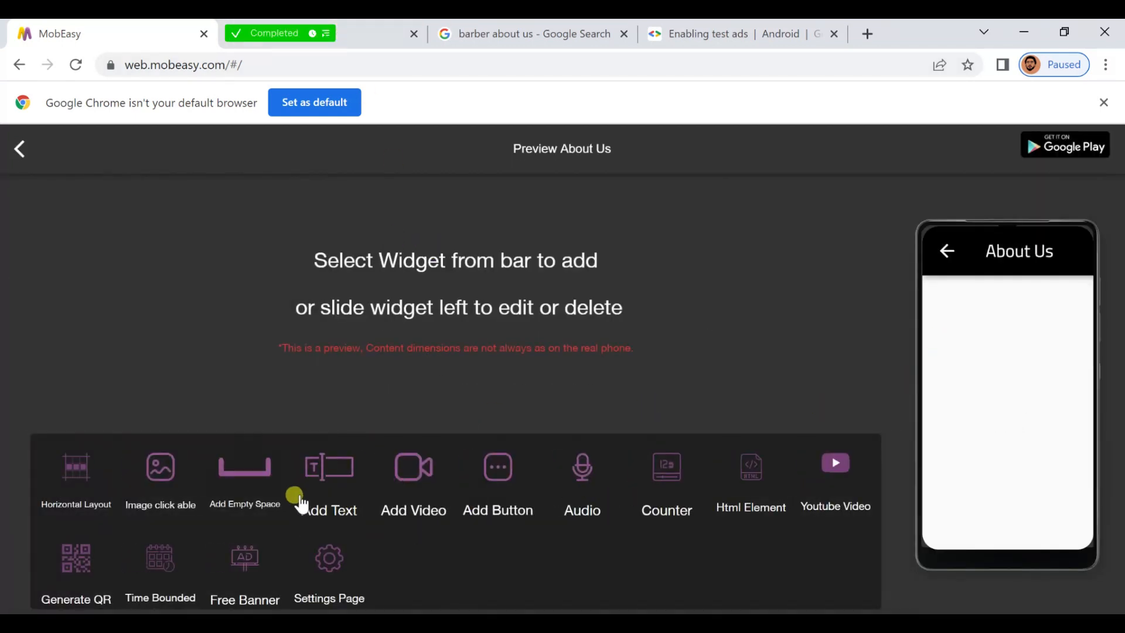
left_click(332, 490)
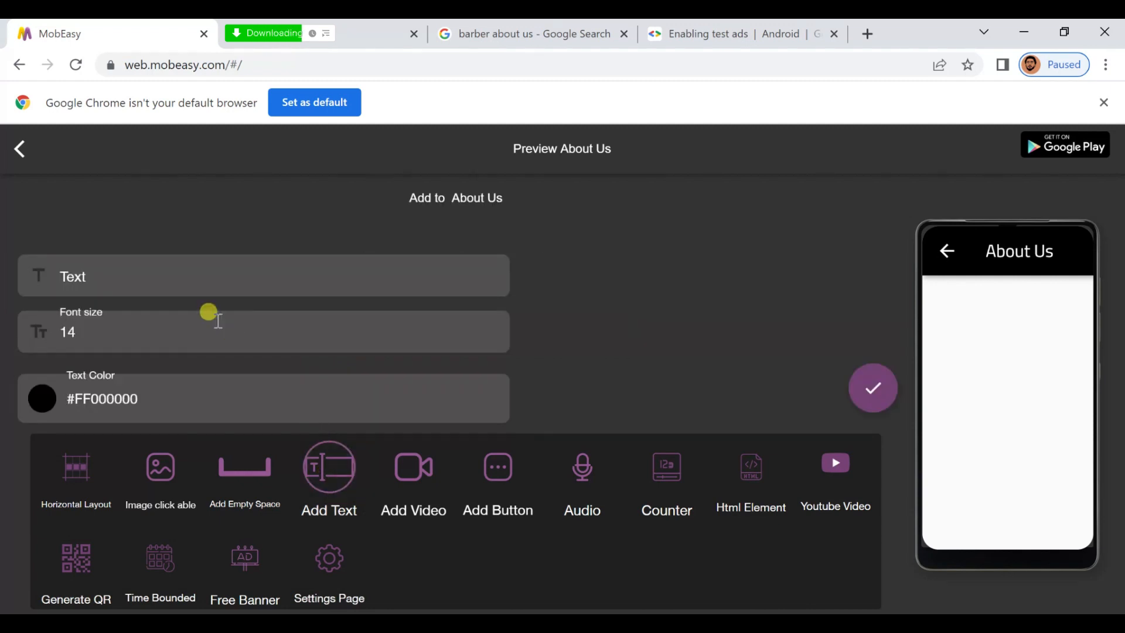
right_click(212, 283)
left_click(275, 416)
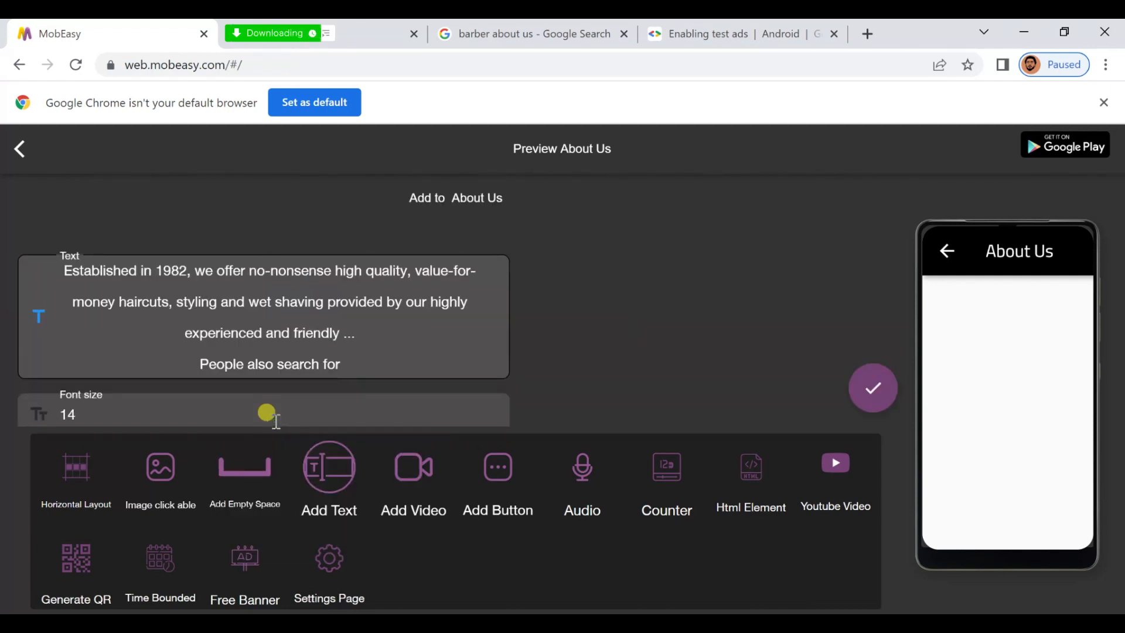
scroll(293, 399, "down", 4)
left_click(861, 392)
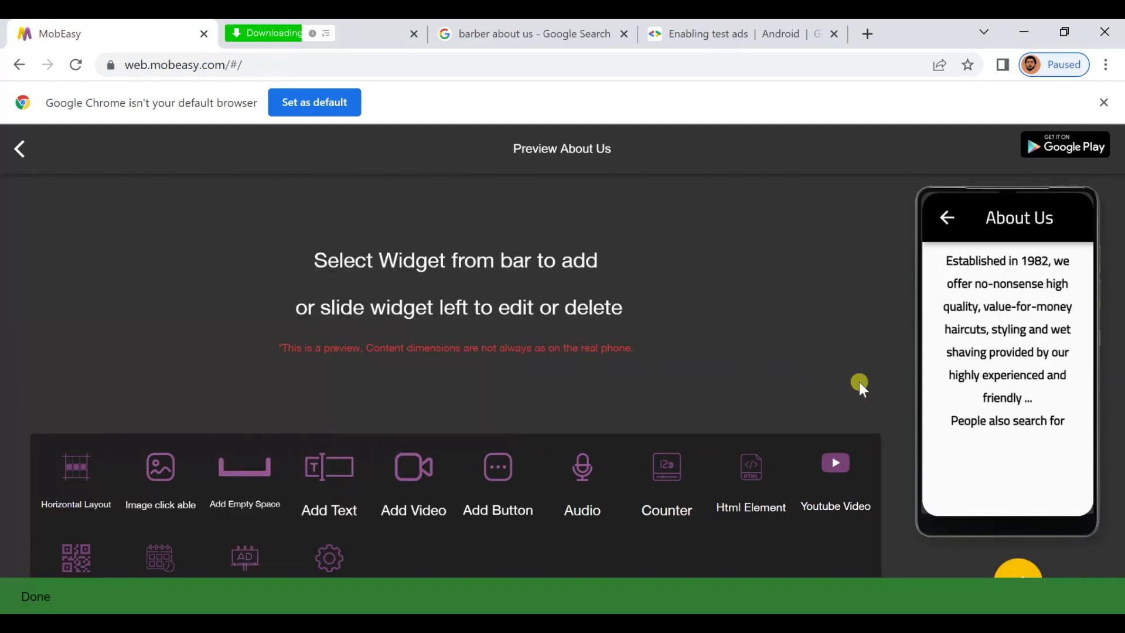
left_click(1018, 578)
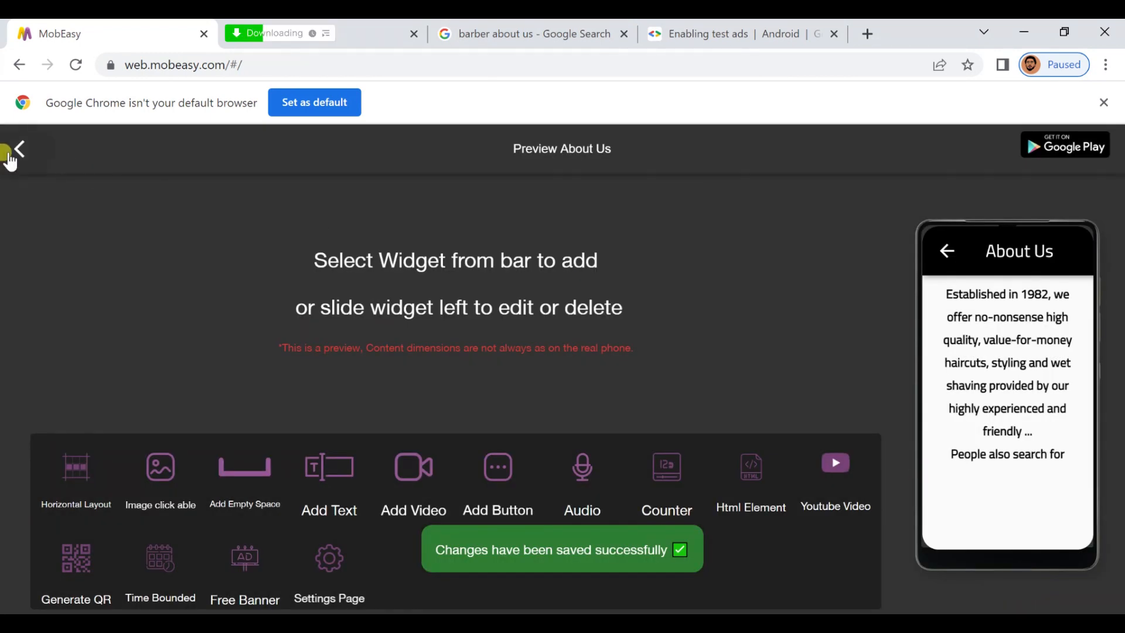
left_click(8, 158)
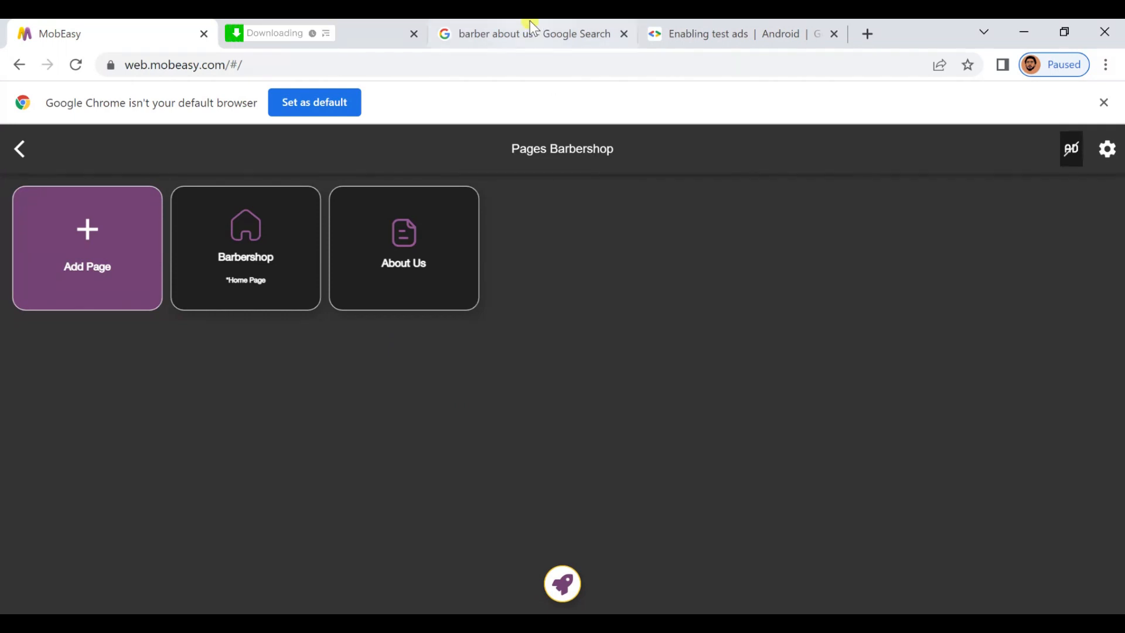
Create a Free Page titled "Services" with the banner ad and full screen ad enabled
left_click(70, 277)
left_click(368, 256)
right_click(370, 265)
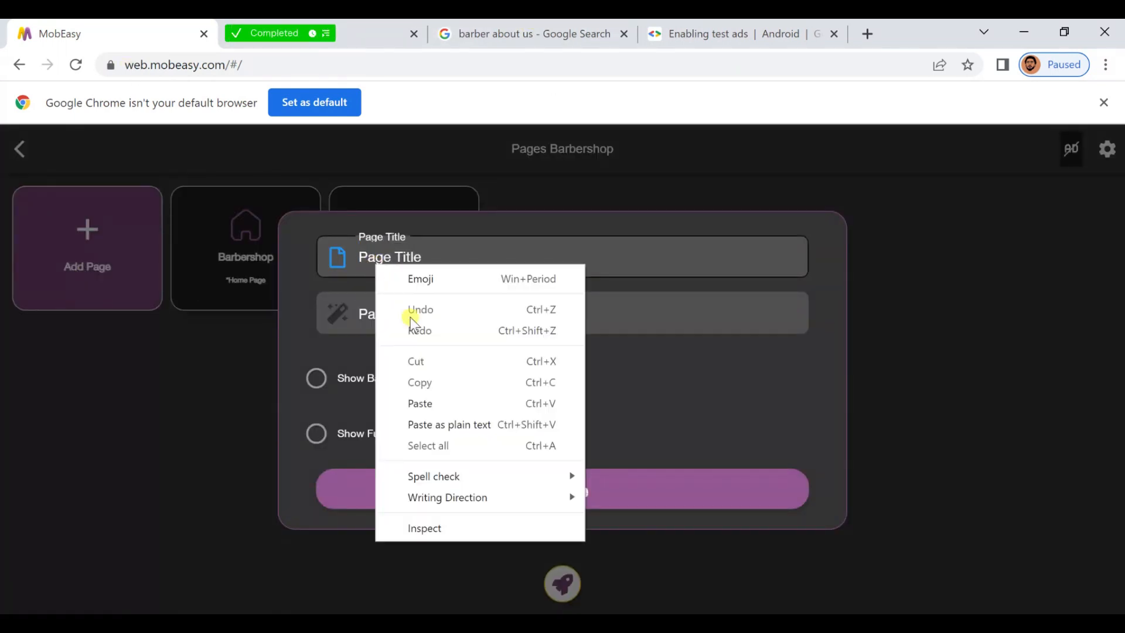
left_click(420, 399)
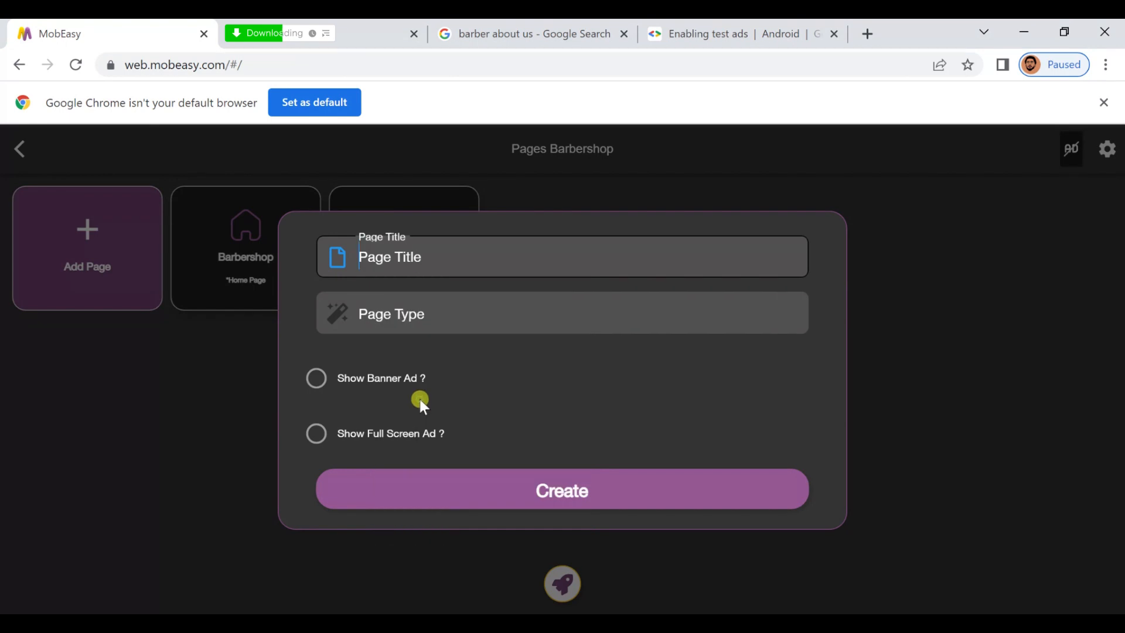
left_click(419, 318)
left_click(126, 281)
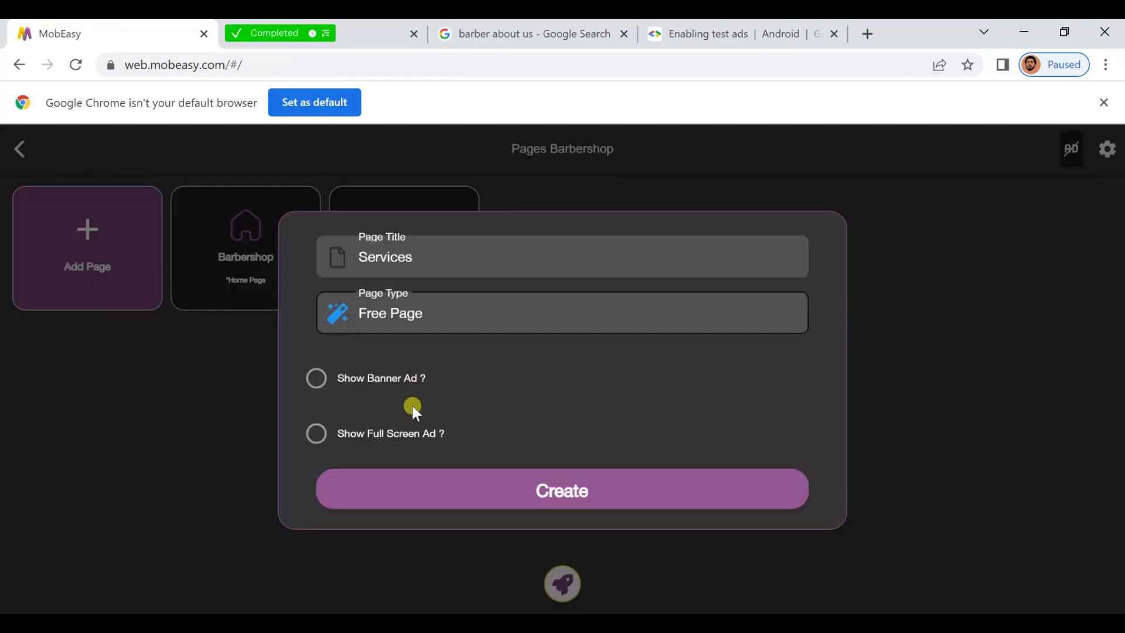
left_click(397, 382)
left_click(391, 432)
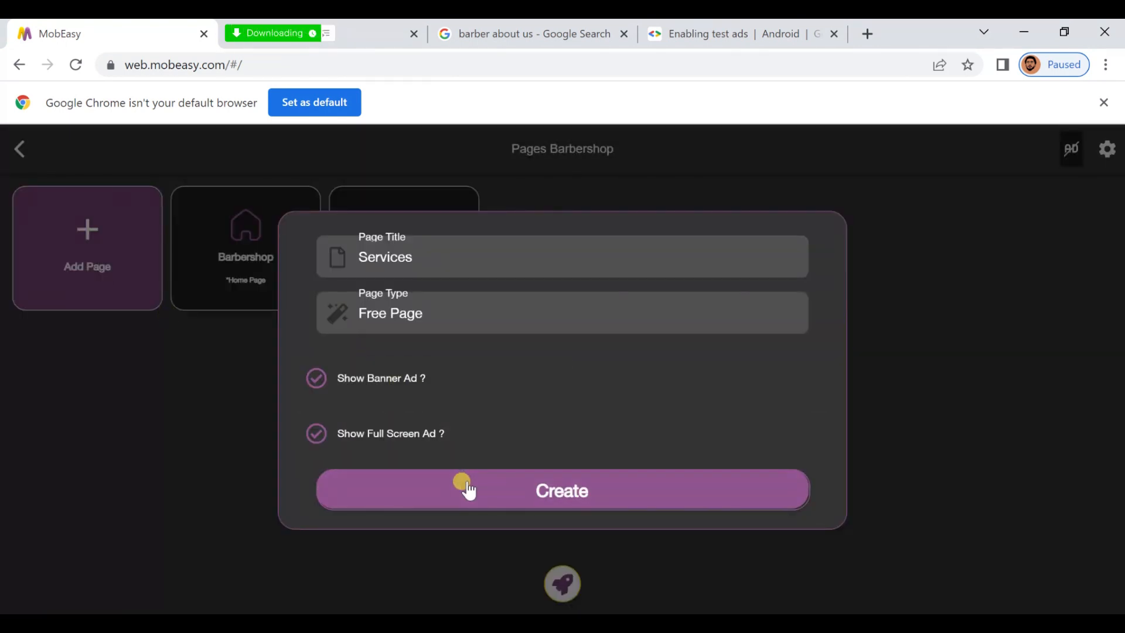
left_click(467, 488)
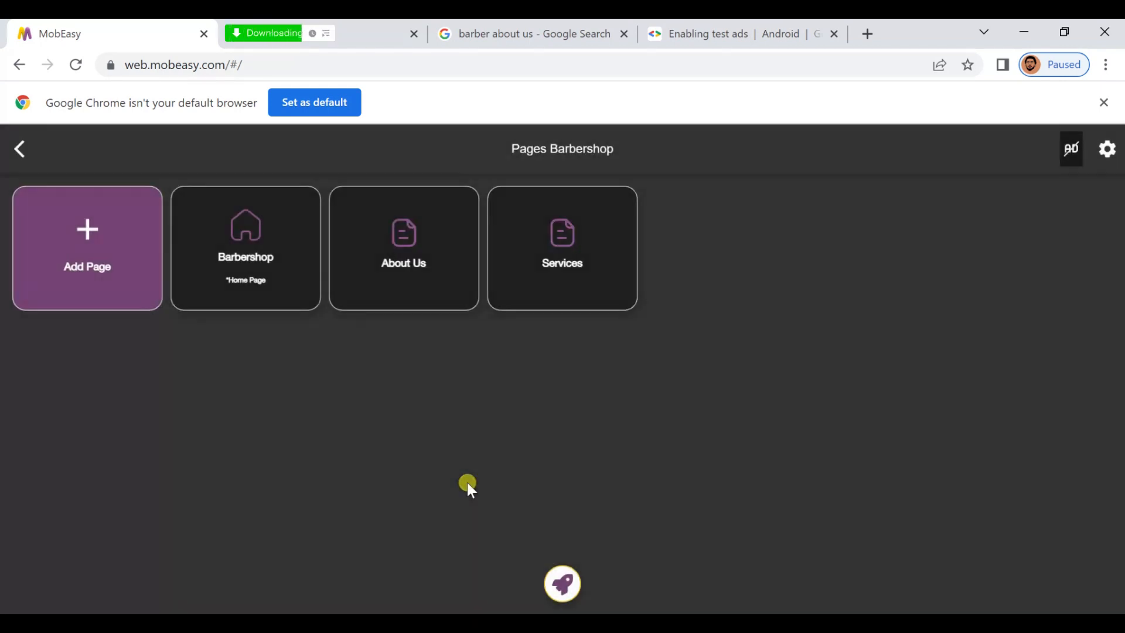
Upload 9f14e18a7da851402c18c940b0e72167.jpg from Downloads as the Services page background and save the page
left_click(578, 278)
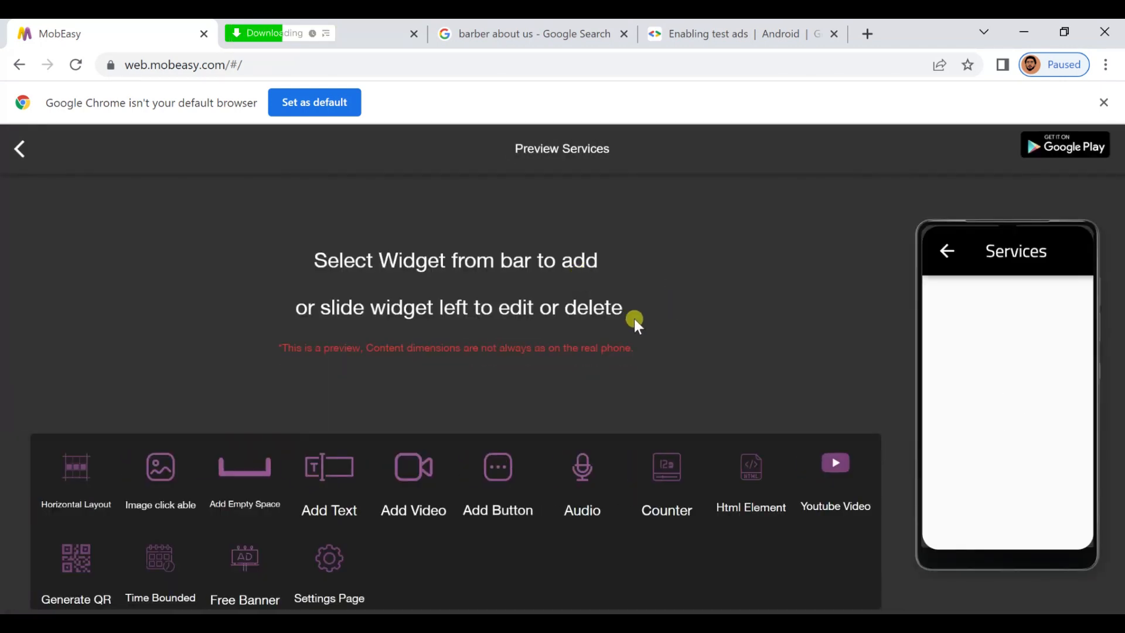
left_click(330, 583)
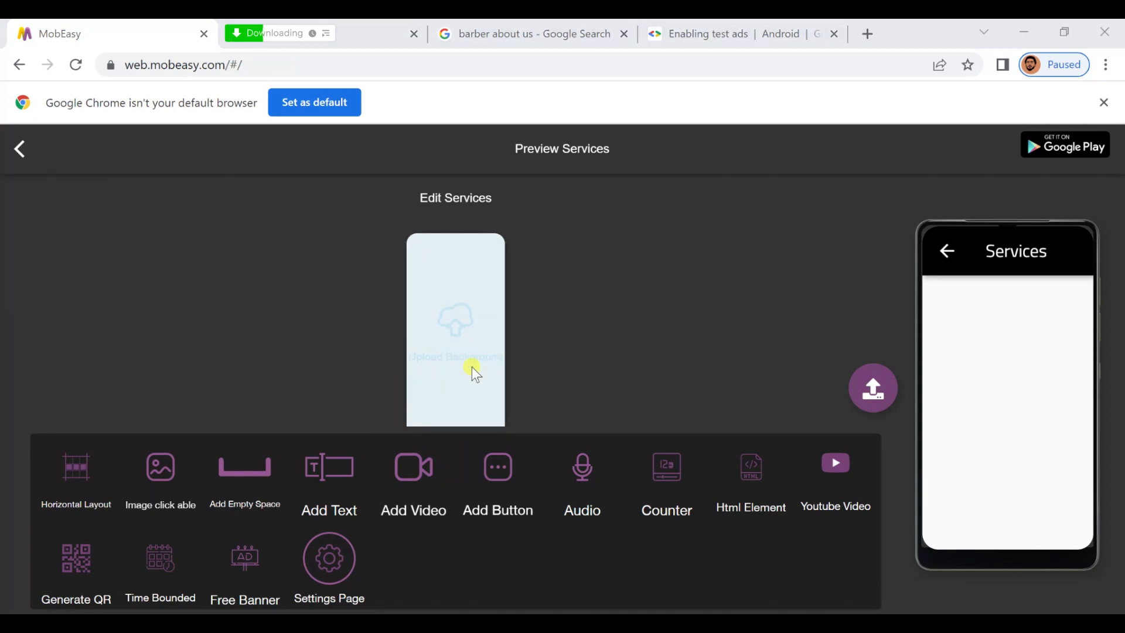
left_click(473, 368)
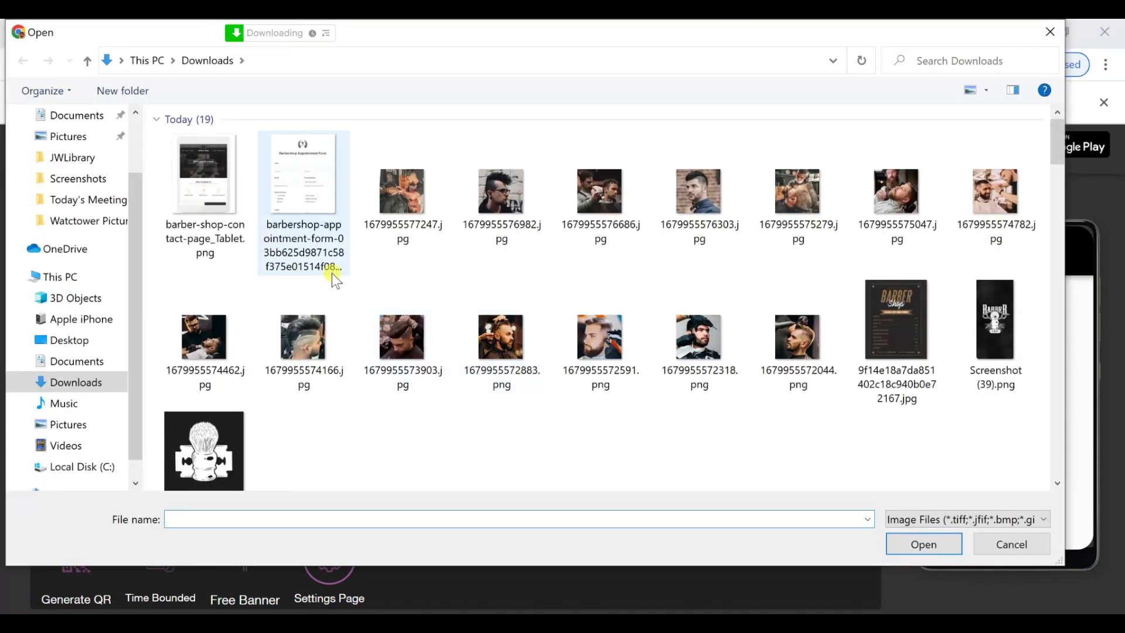
left_click(915, 339)
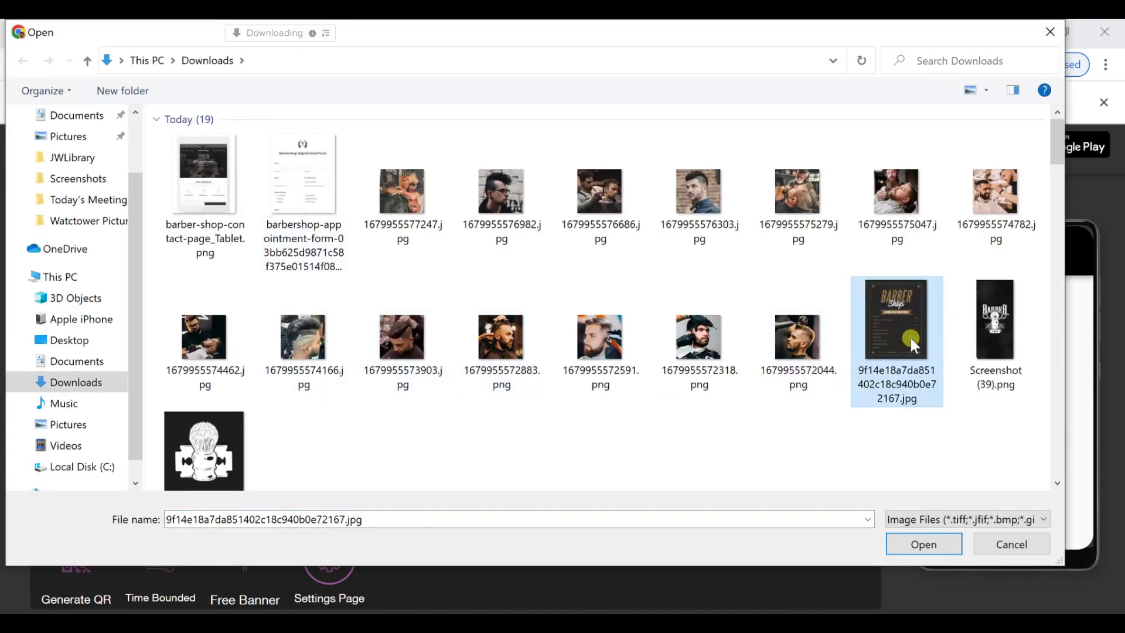
double_click(911, 339)
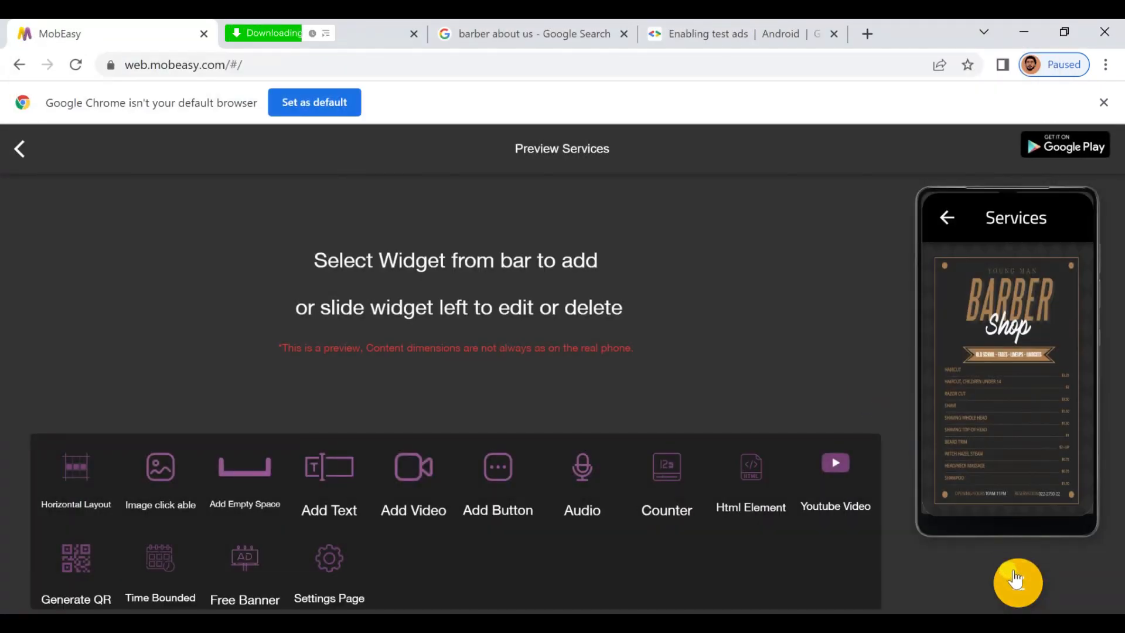
left_click(1017, 581)
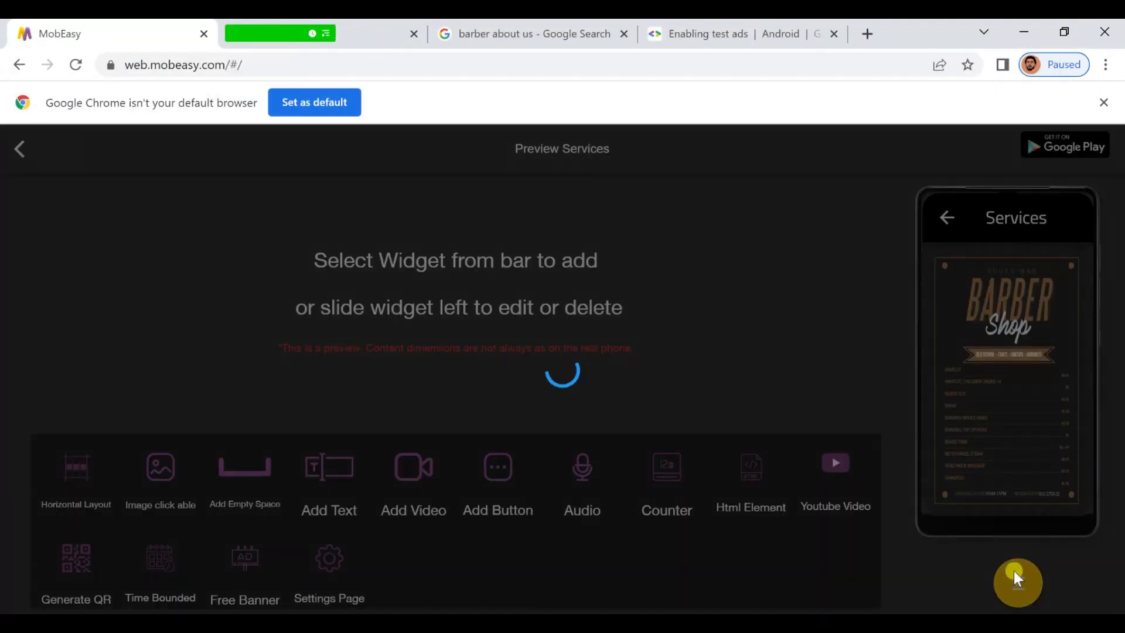
left_click(15, 145)
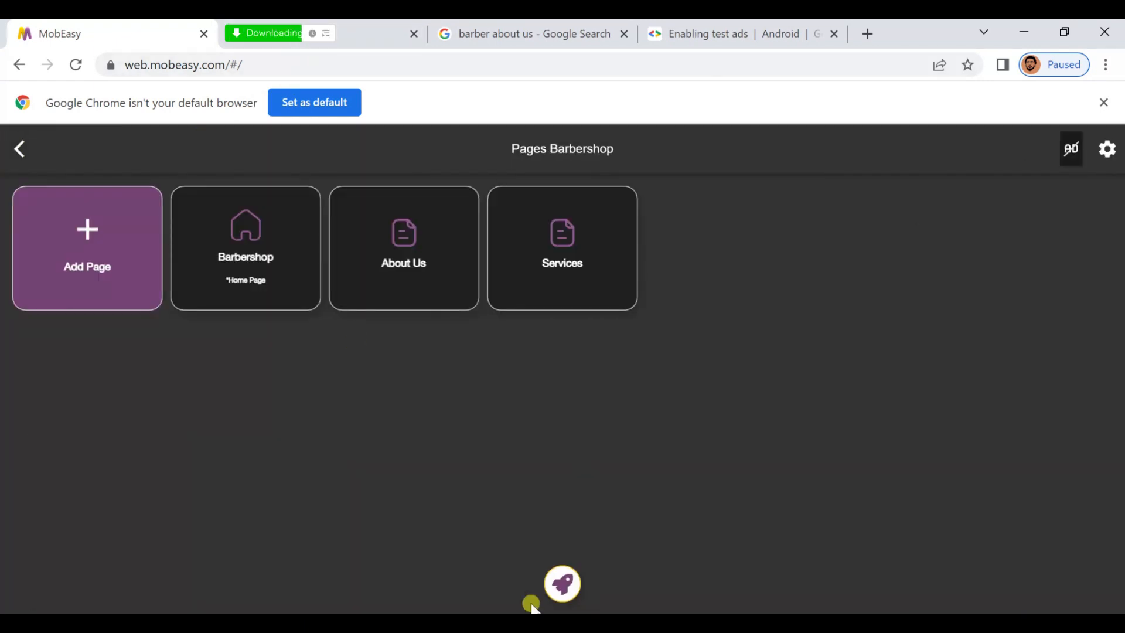
Create a Gallery page titled "Photos (2023)" with the banner ad and full screen ad enabled
left_click(68, 257)
right_click(419, 258)
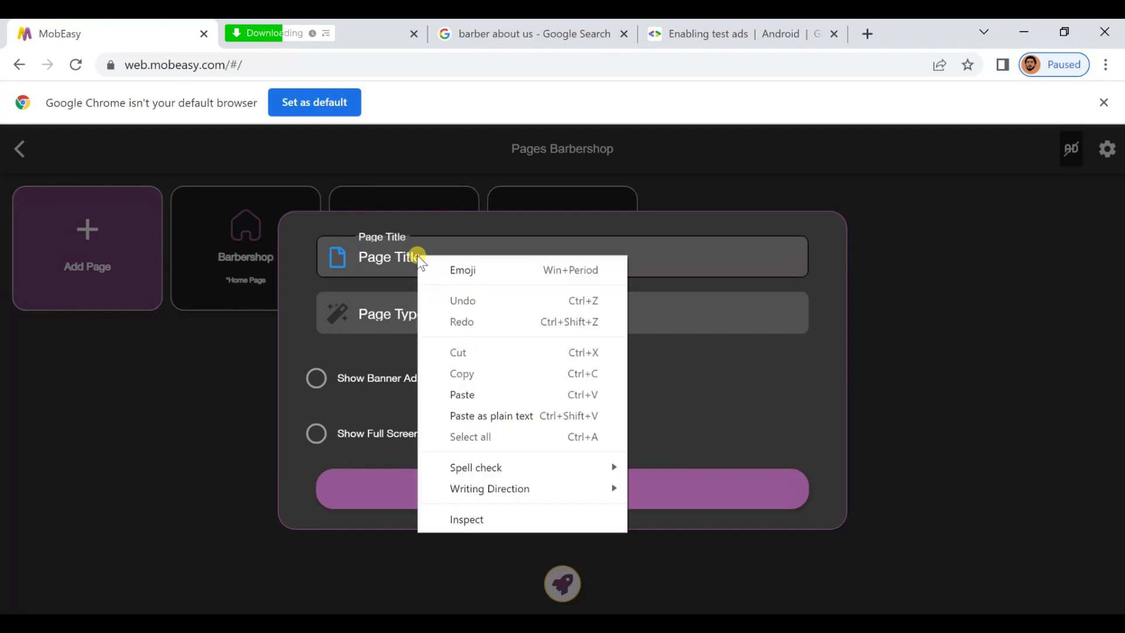
left_click(469, 394)
left_click(389, 313)
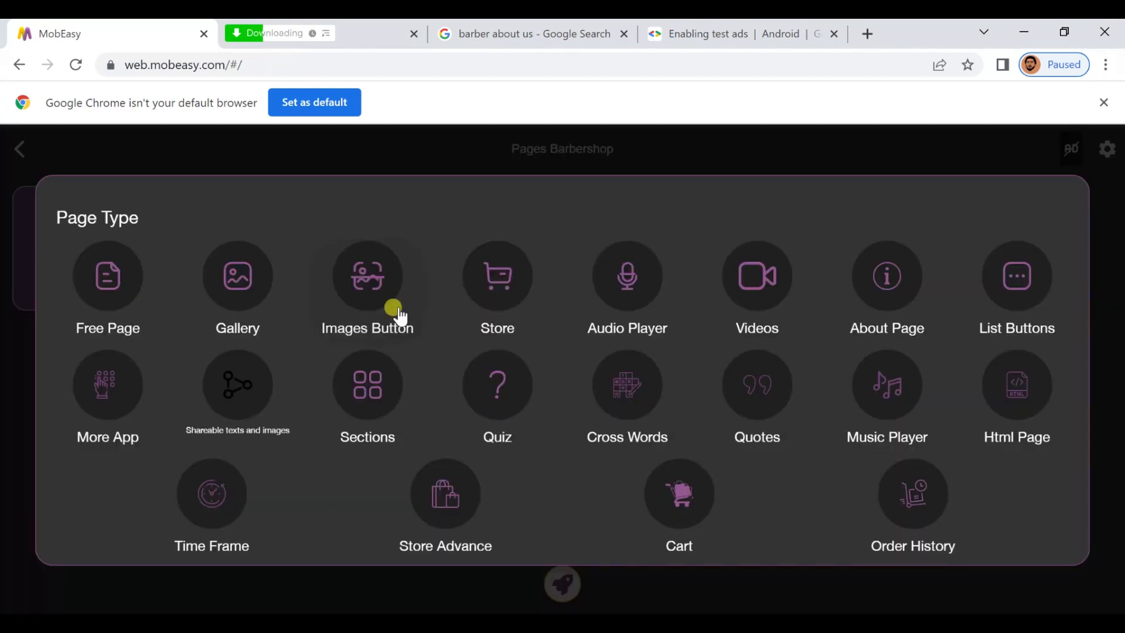
left_click(245, 296)
left_click(370, 386)
left_click(389, 432)
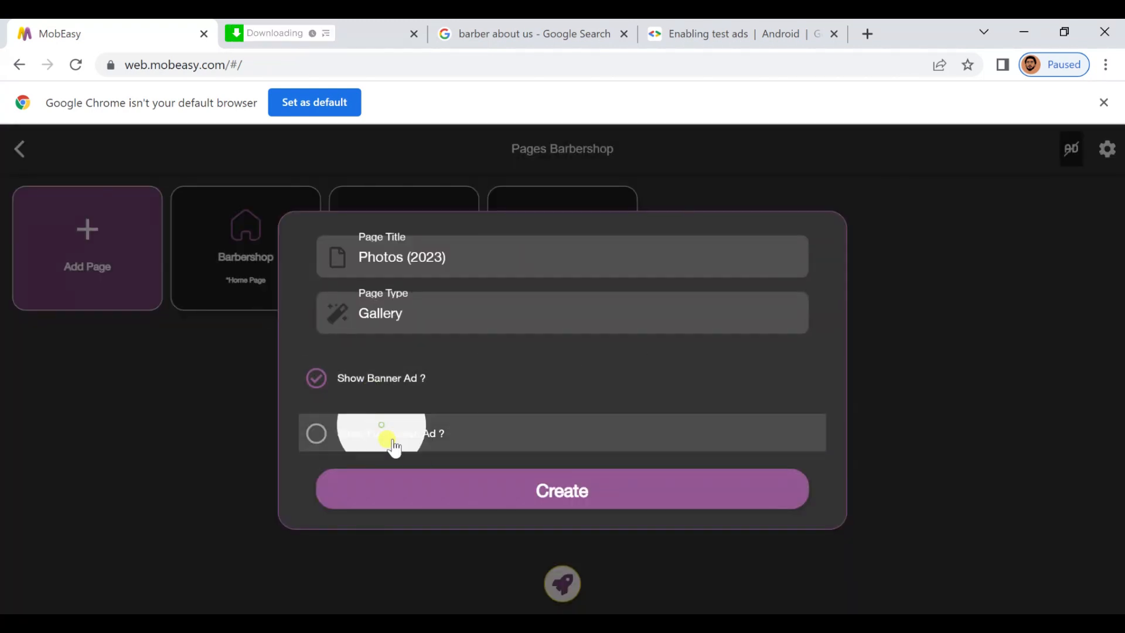
left_click(434, 486)
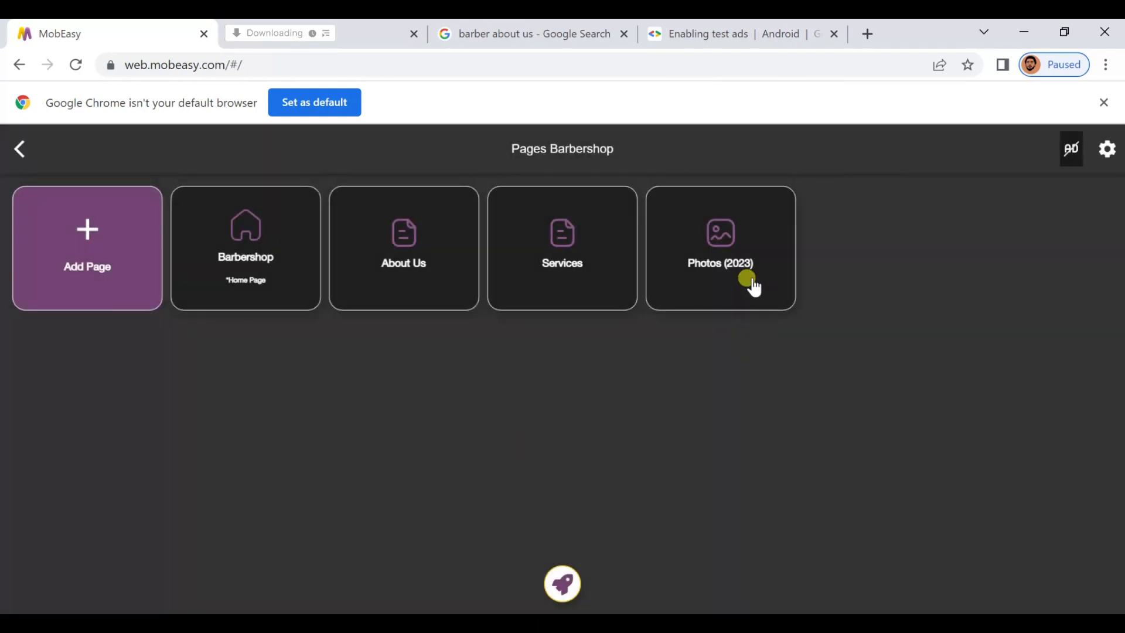
Upload 1679955572044.png, 1679955572318.png, 1679955572591.png and 1679955572883.png from Downloads to the Photos (2023) gallery and save the page
left_click(734, 281)
left_click(460, 548)
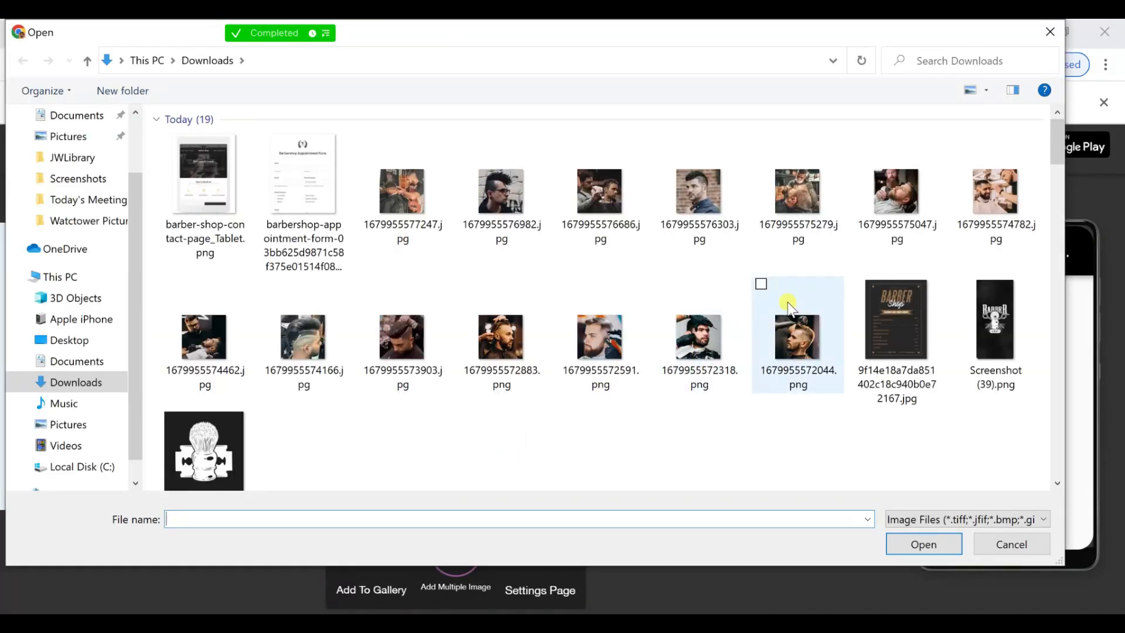
left_click(763, 286)
left_click(662, 283)
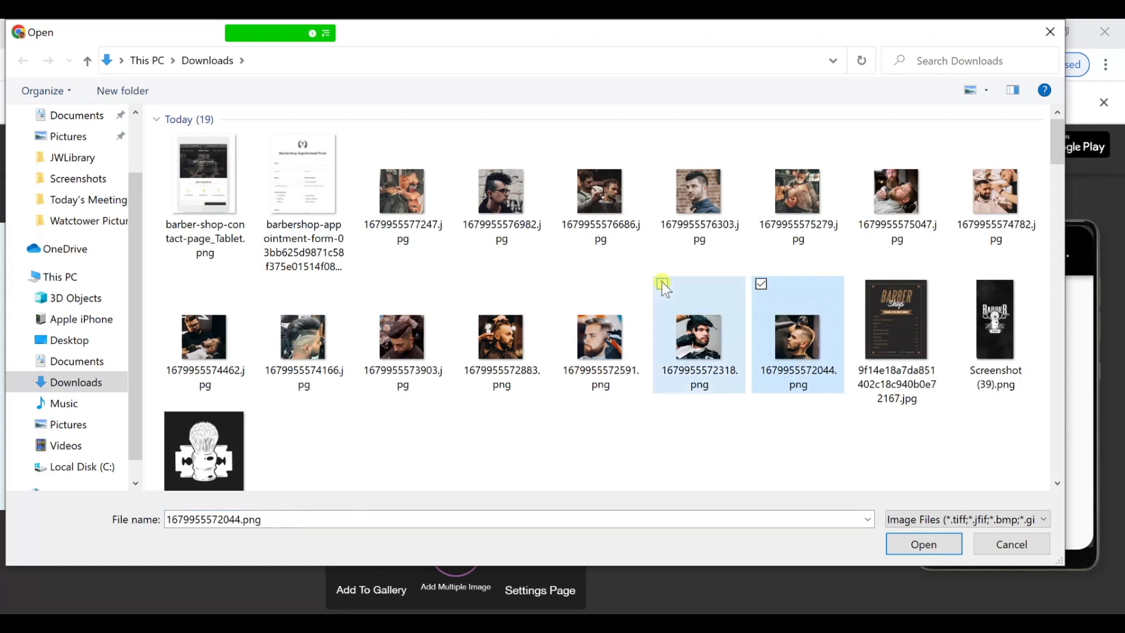
left_click(564, 285)
left_click(465, 284)
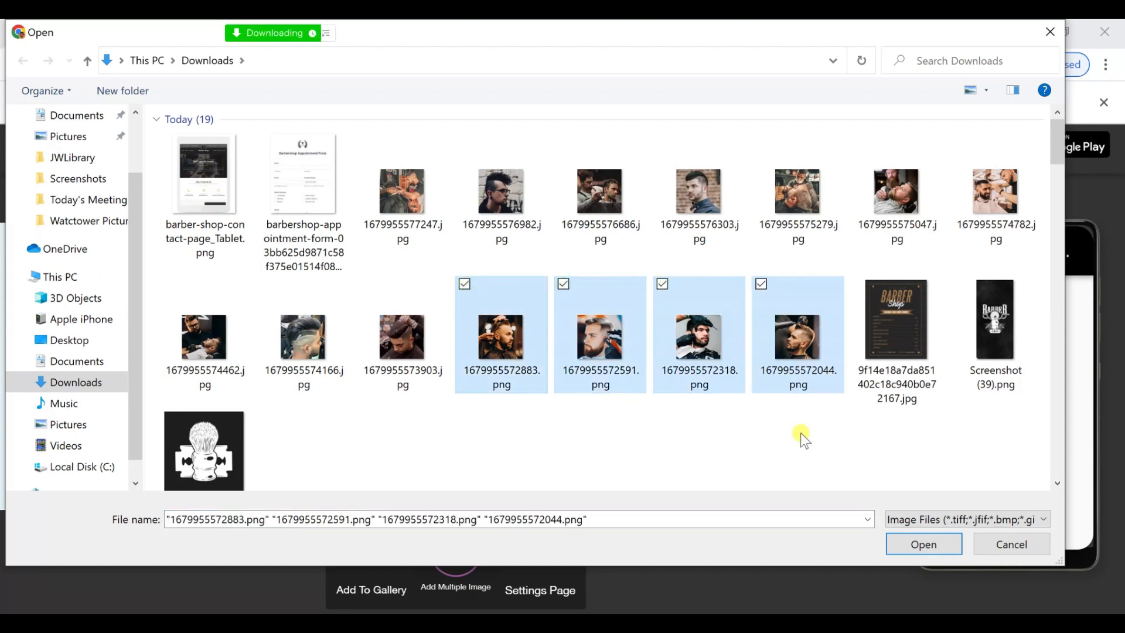
left_click(924, 544)
left_click(871, 471)
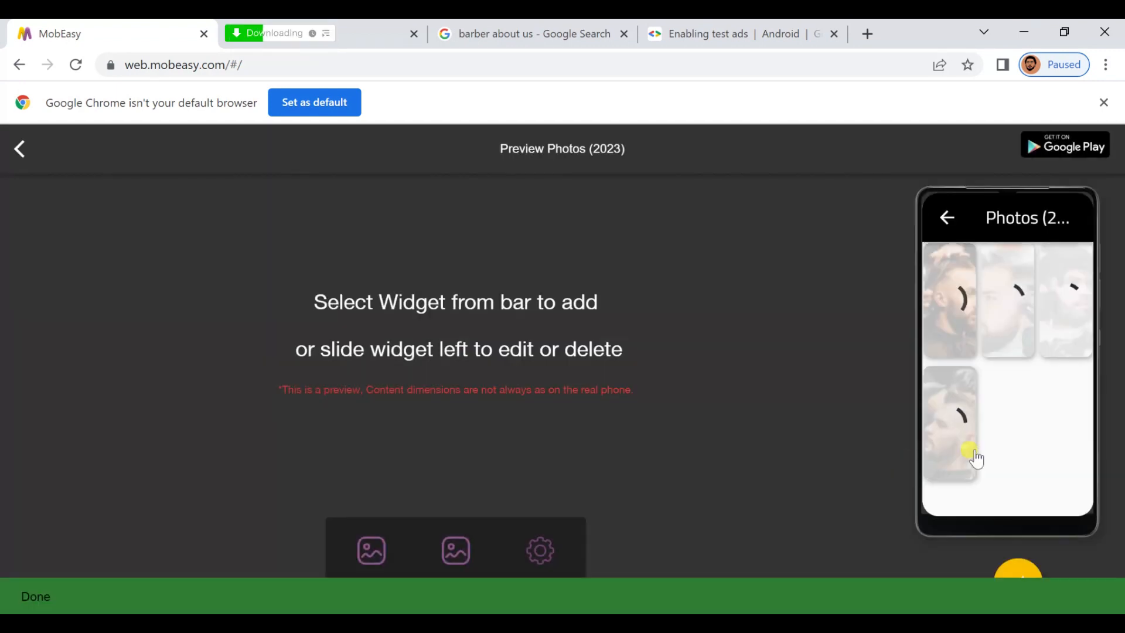
left_click(1018, 583)
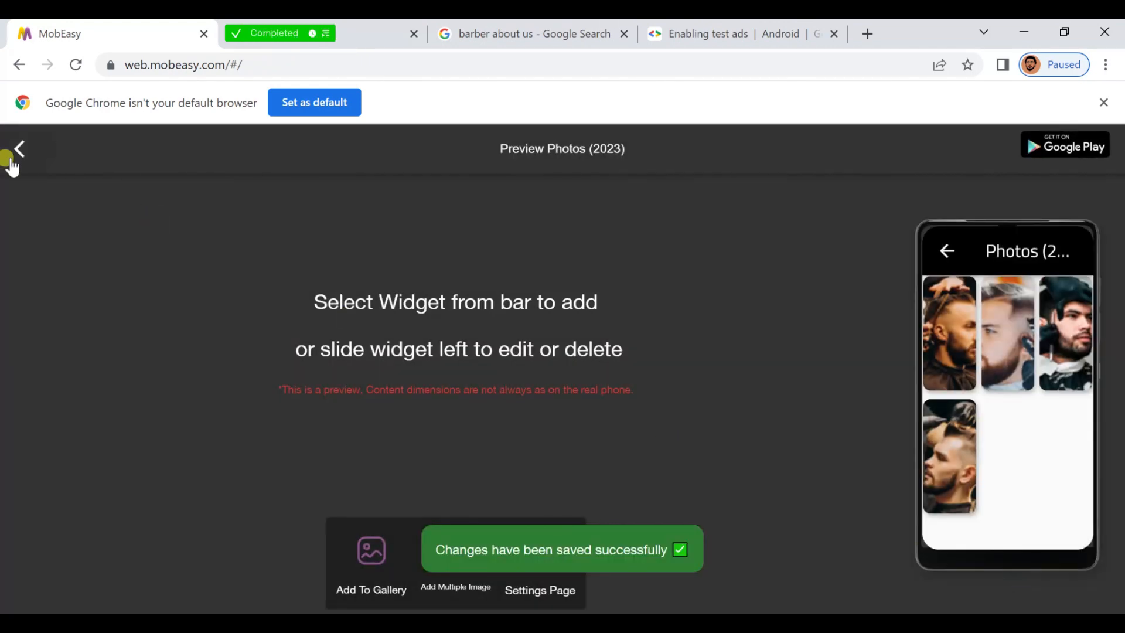
left_click(11, 160)
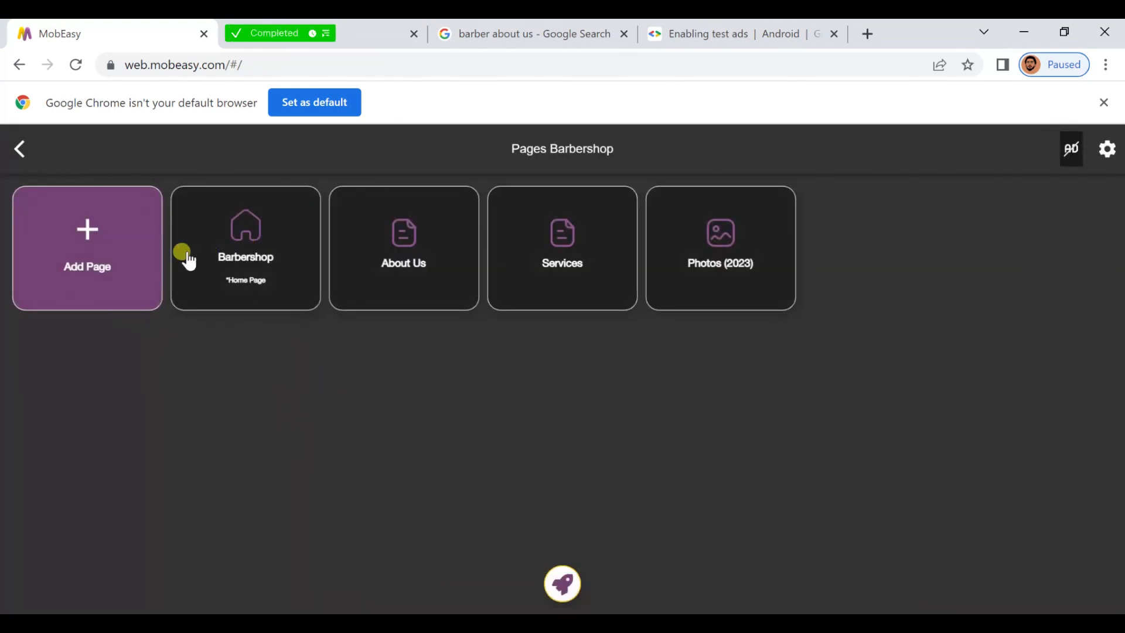
Create a Gallery page titled "Photos (2022)" with the banner ad and full screen ad enabled
left_click(138, 257)
left_click(391, 249)
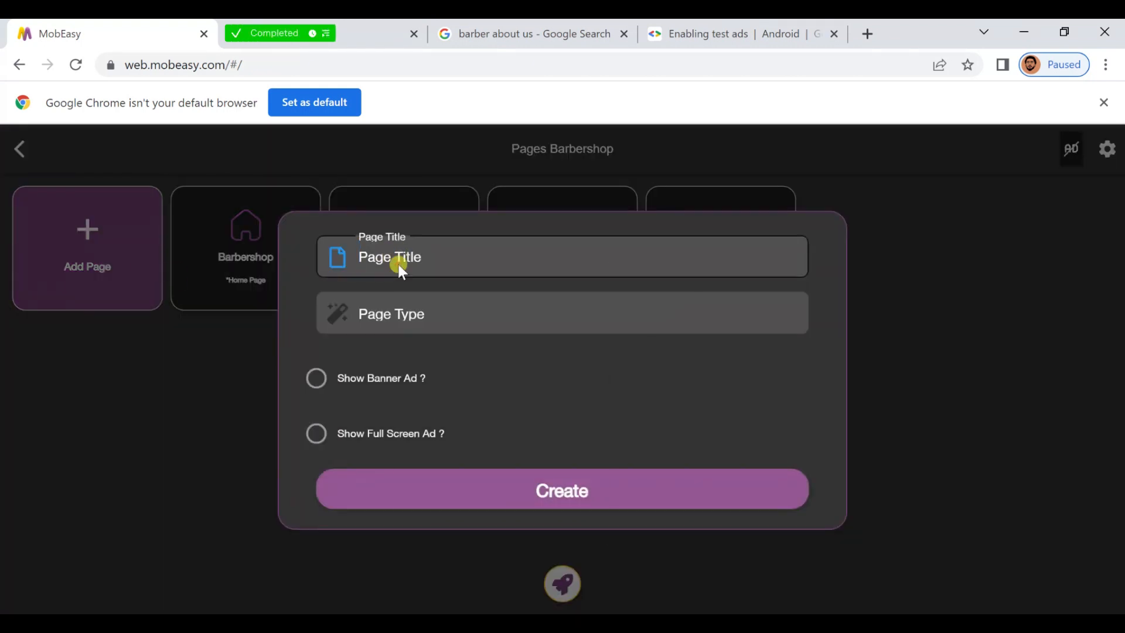
right_click(399, 265)
left_click(442, 402)
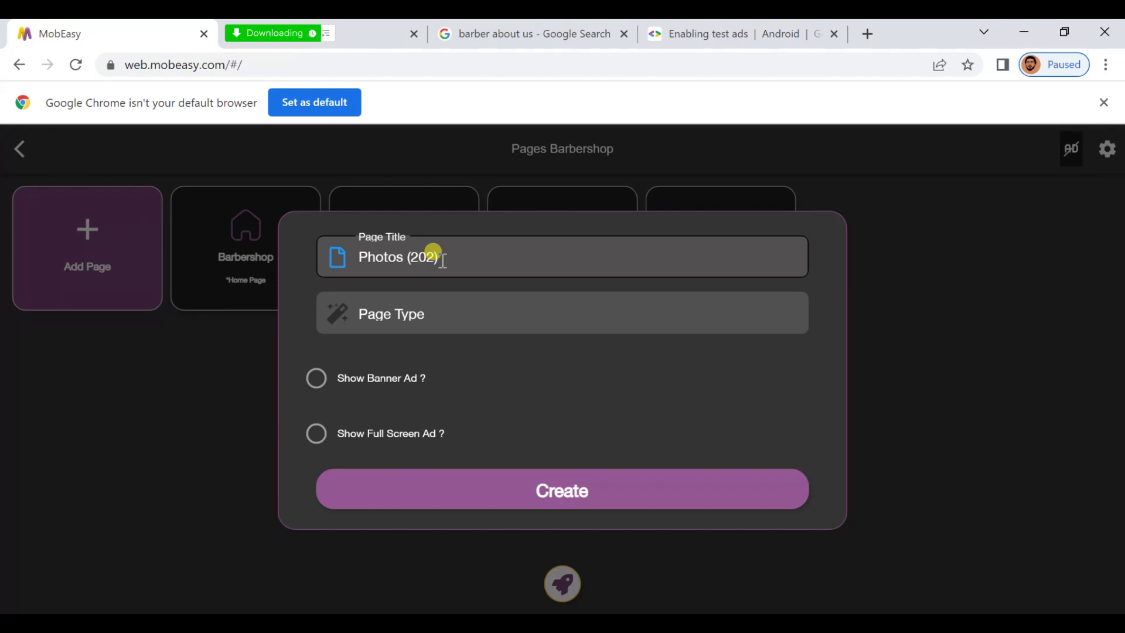
left_click(443, 311)
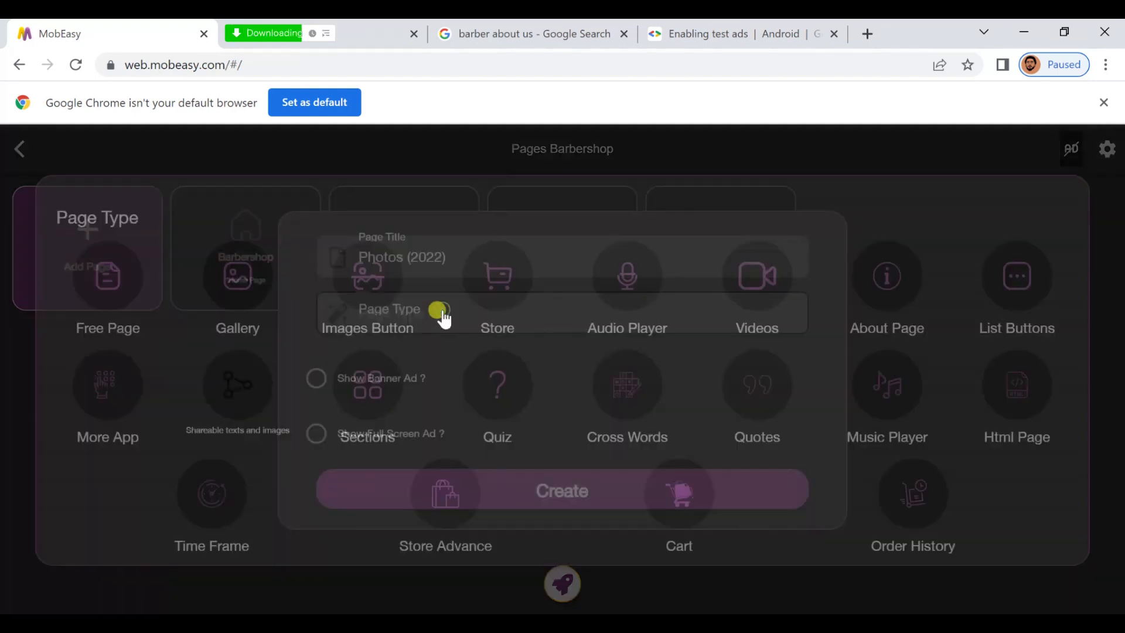
left_click(218, 272)
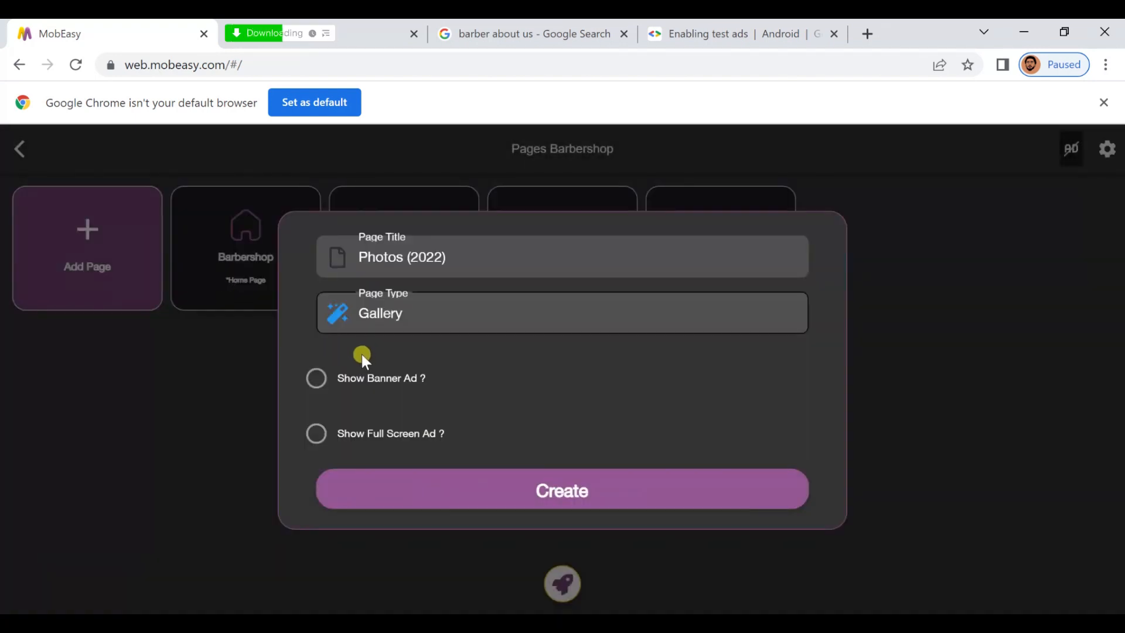
left_click(359, 378)
left_click(362, 434)
left_click(445, 487)
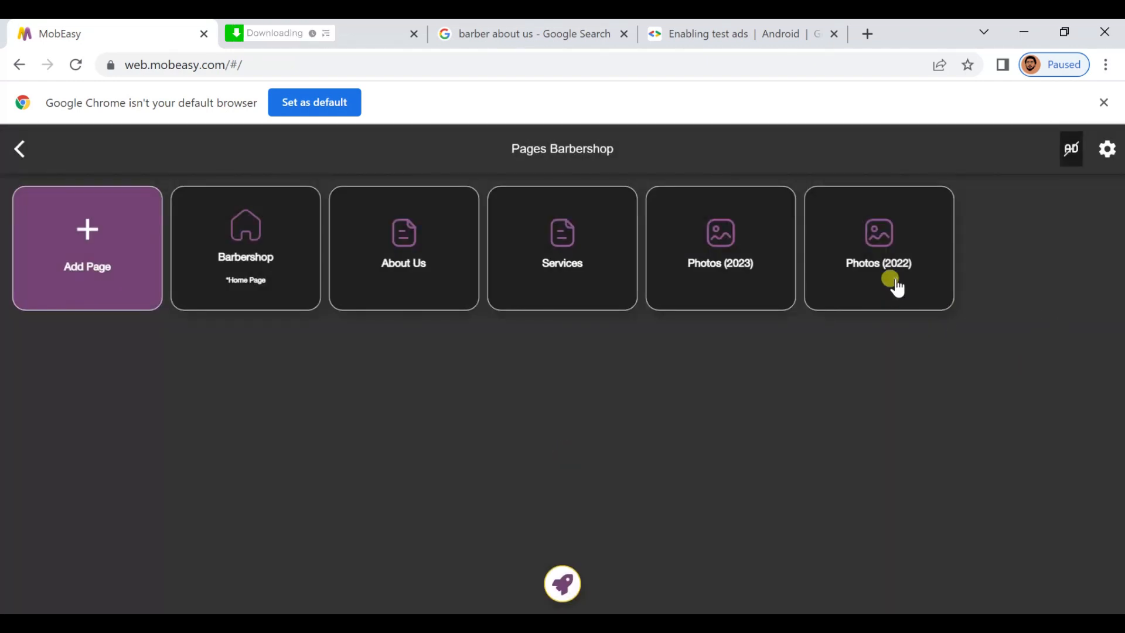
Upload the six consecutive images from 1679955573903.jpg through 1679955575279.jpg in Downloads to the Photos (2022) gallery and save the page
left_click(894, 280)
left_click(463, 560)
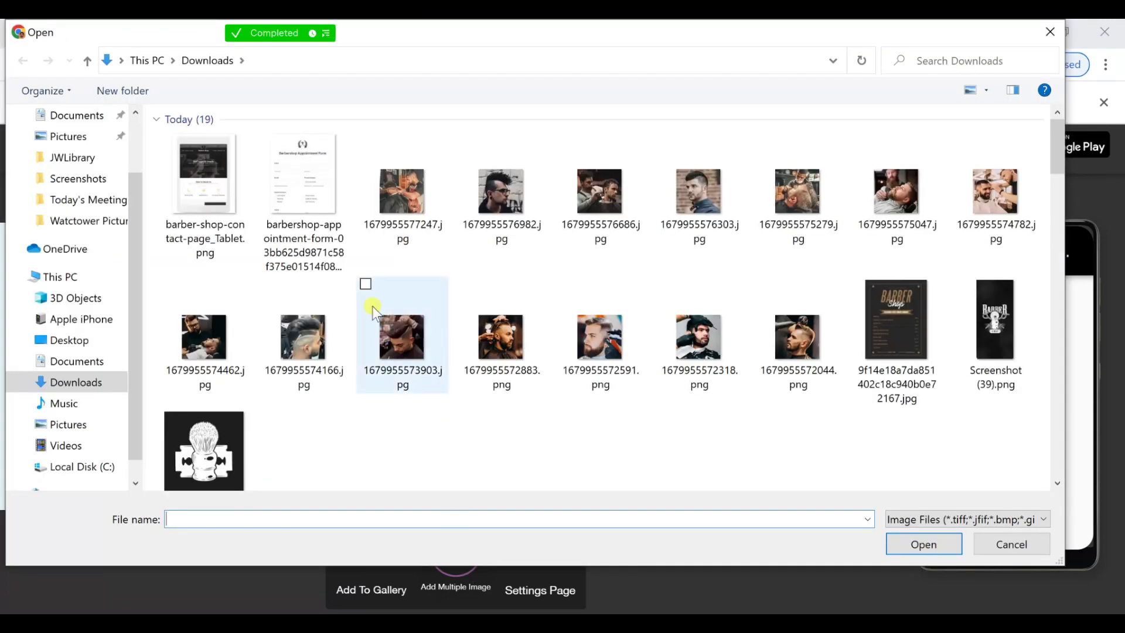
left_click(362, 296)
left_click(268, 284)
left_click(168, 284)
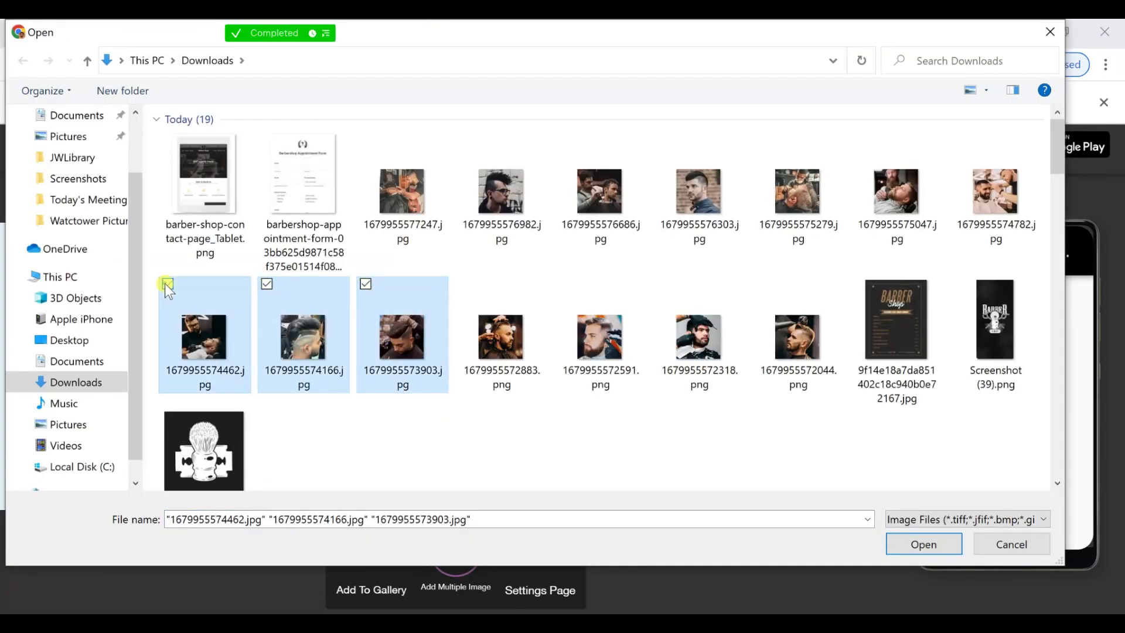
left_click(957, 137)
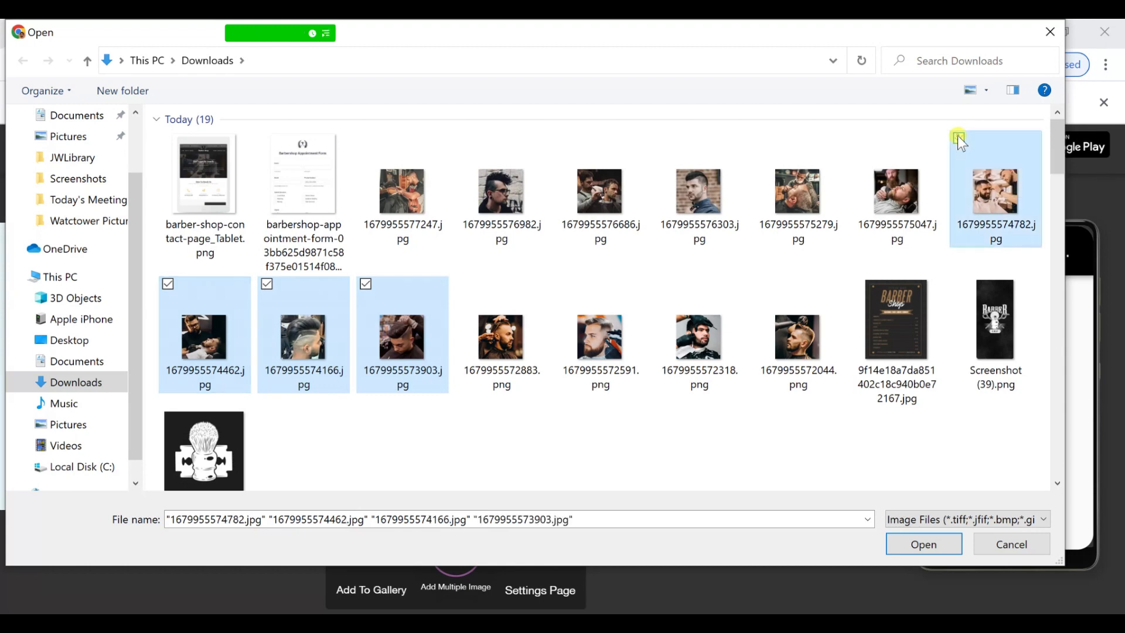
left_click(862, 138)
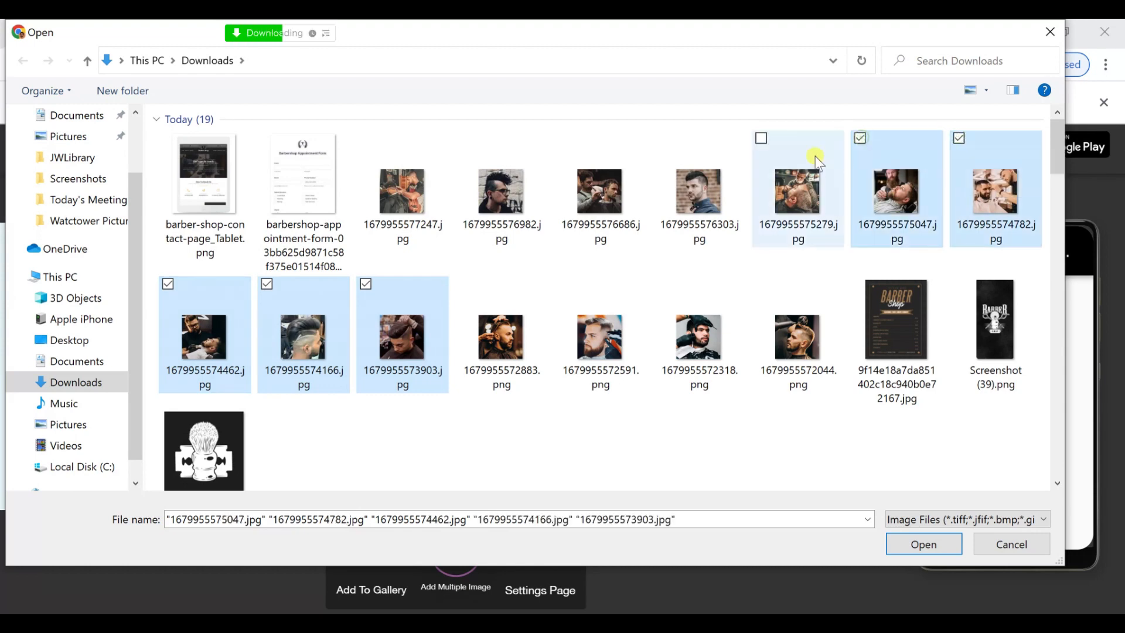
left_click(761, 139)
left_click(896, 542)
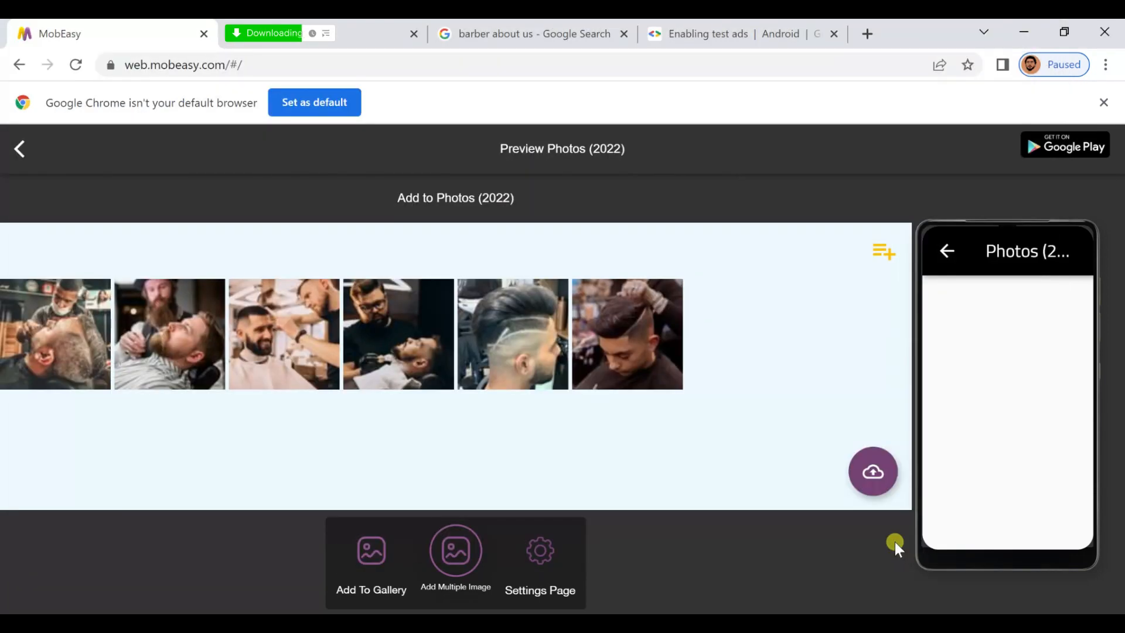
left_click(869, 476)
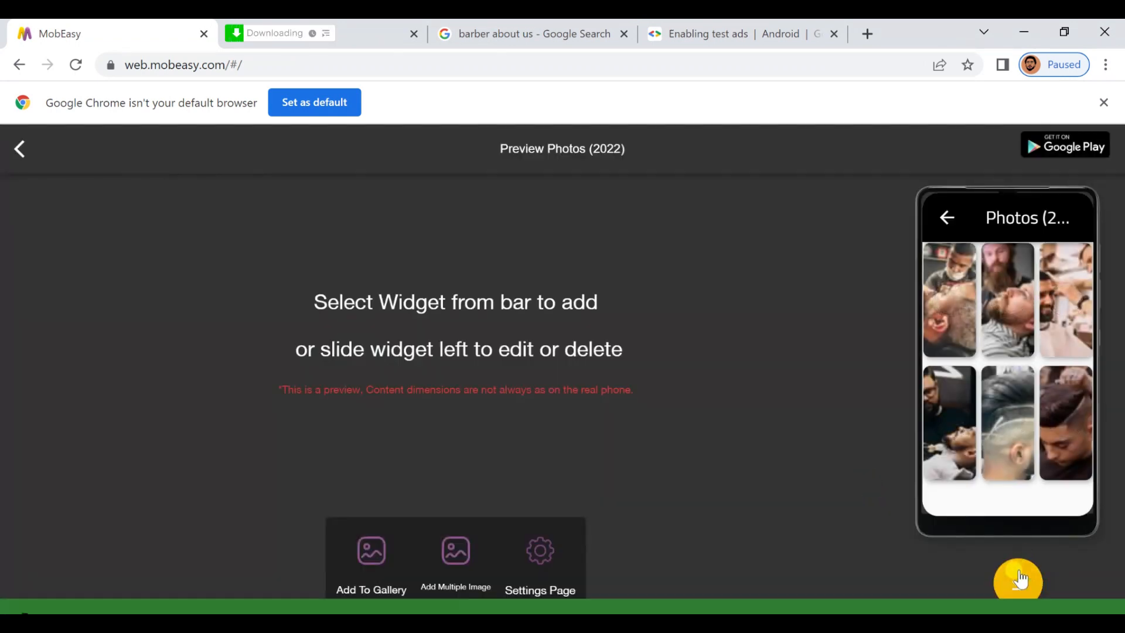
left_click(1018, 574)
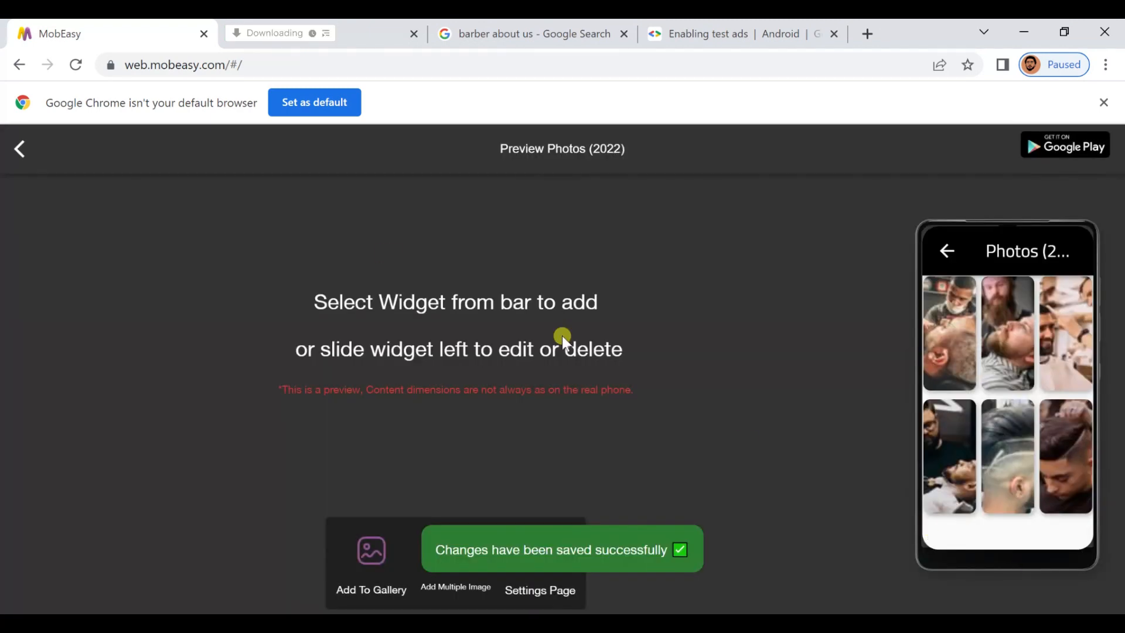
left_click(32, 164)
Create a Gallery page titled "Photos (2021)" with the banner ad and full screen ad enabled
left_click(113, 261)
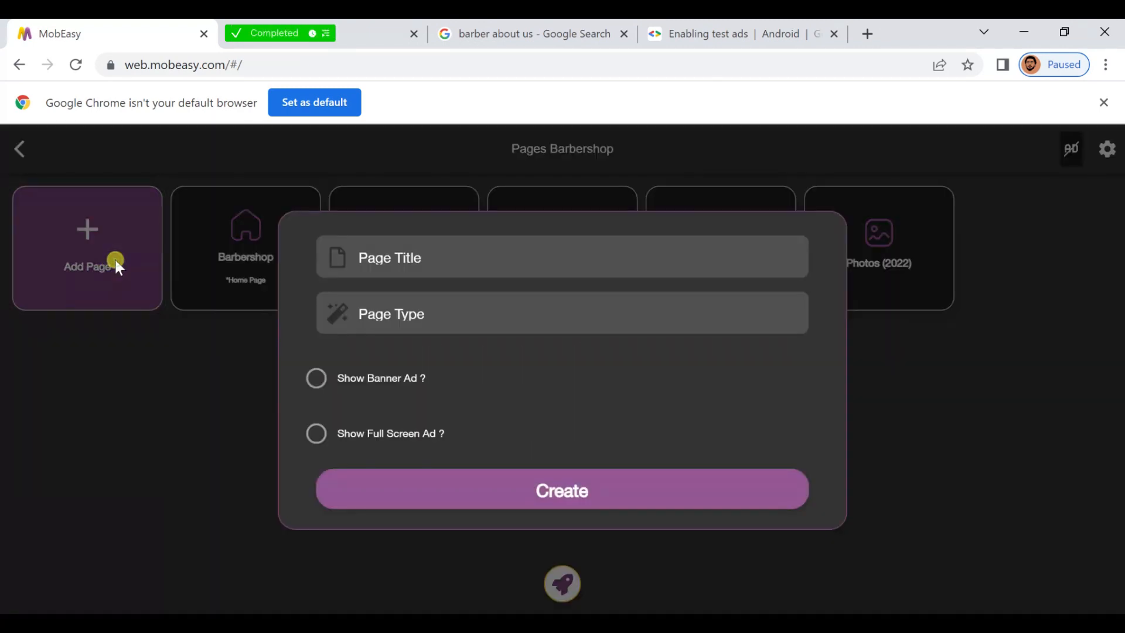
left_click(326, 267)
right_click(375, 265)
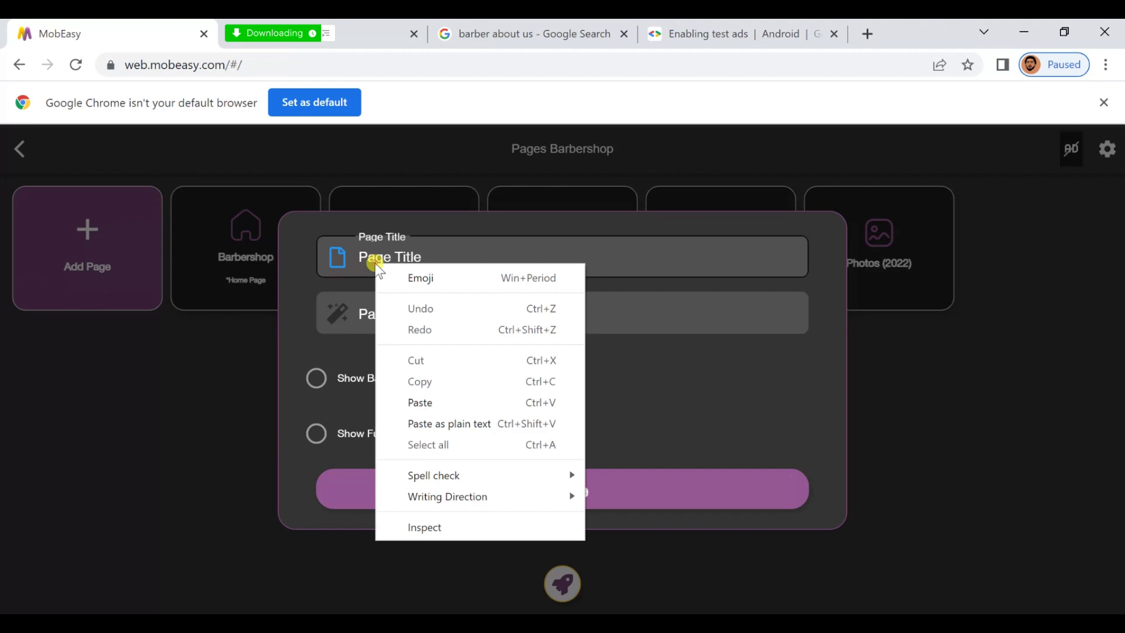
left_click(451, 403)
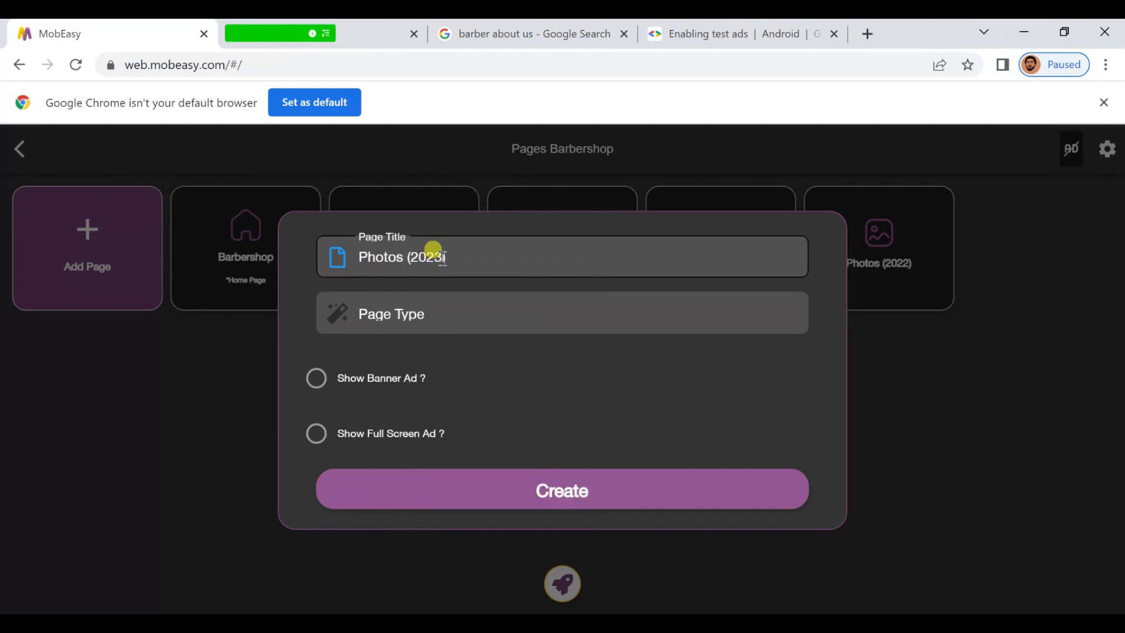
type("1")
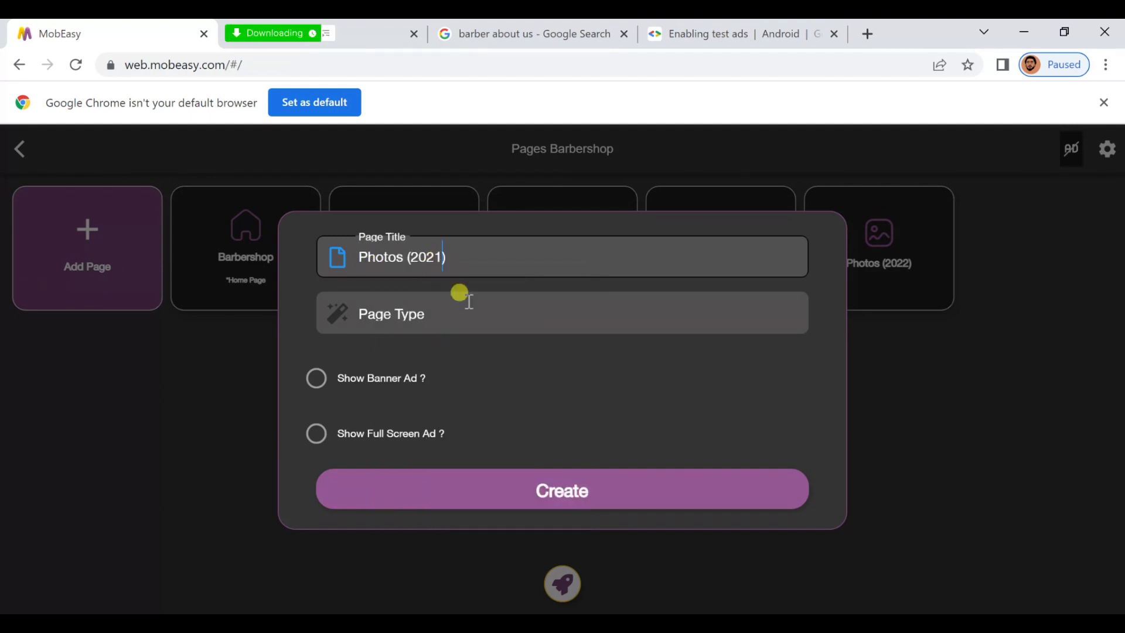
left_click(458, 330)
left_click(252, 283)
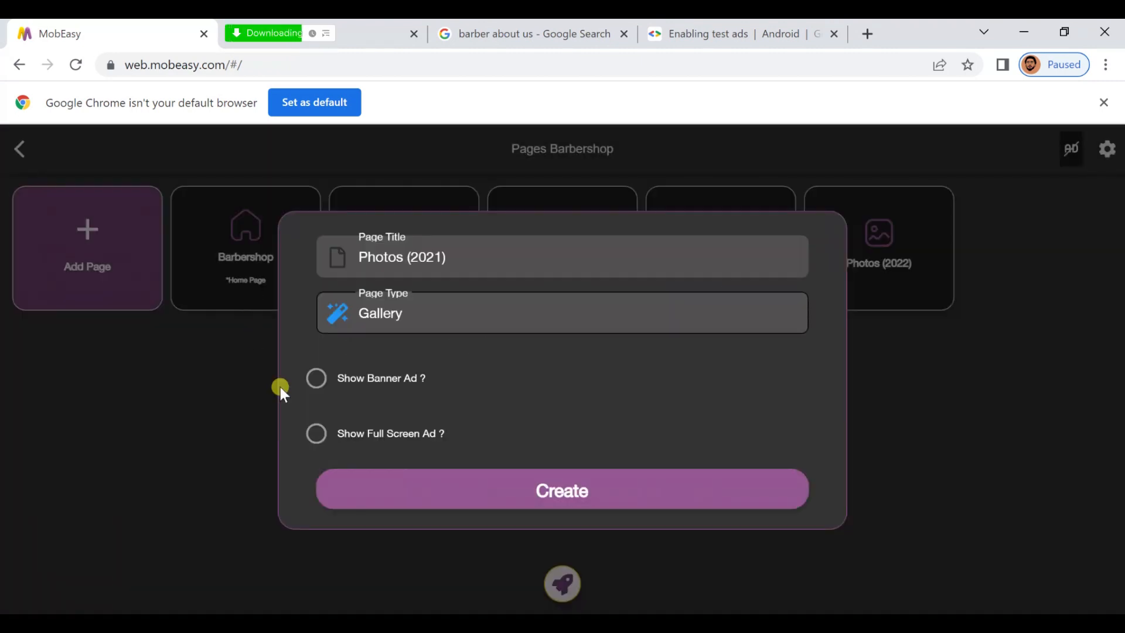
left_click(318, 379)
left_click(322, 433)
left_click(440, 501)
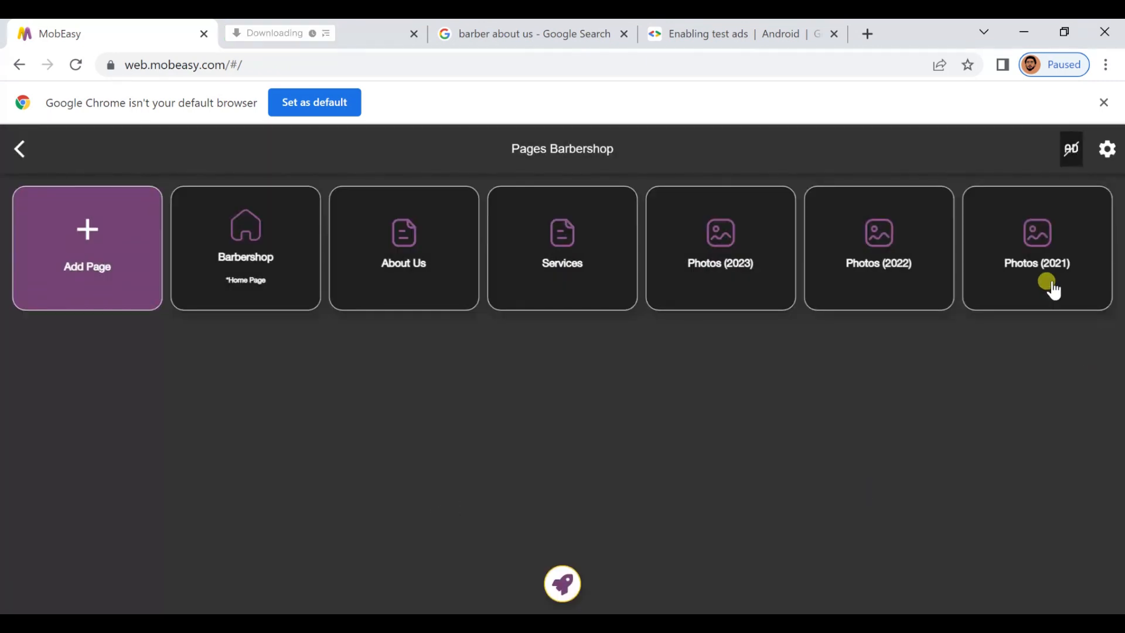
Upload 1679955577247.jpg, 1679955576982.jpg, 1679955576686.jpg and 1679955576303.jpg from Downloads to the Photos (2021) gallery and save the page
left_click(1052, 287)
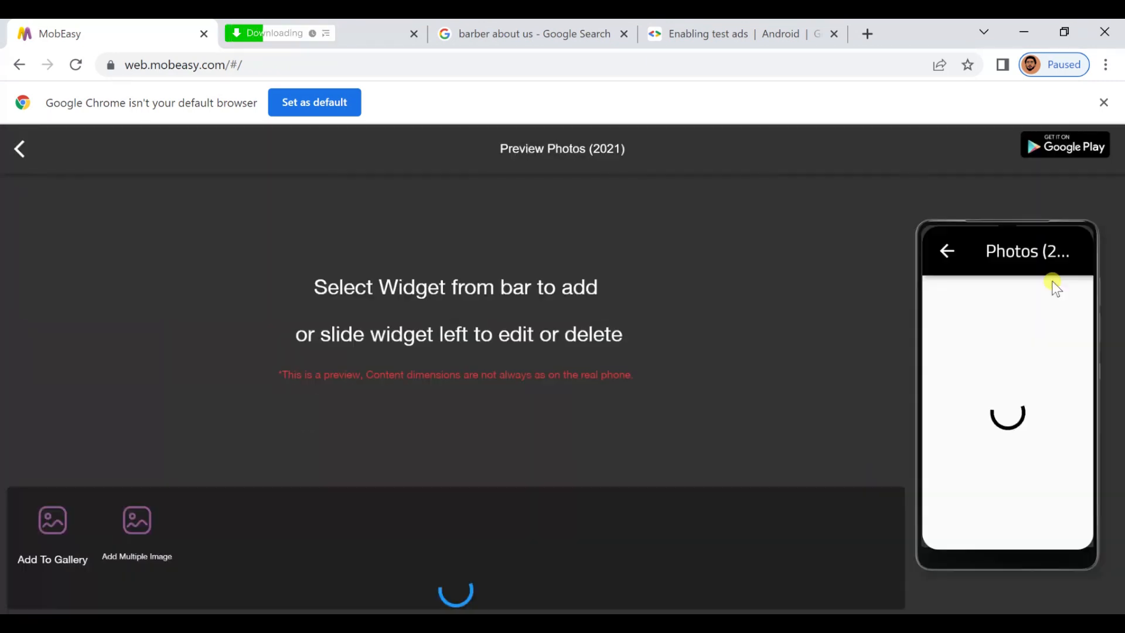
left_click(459, 564)
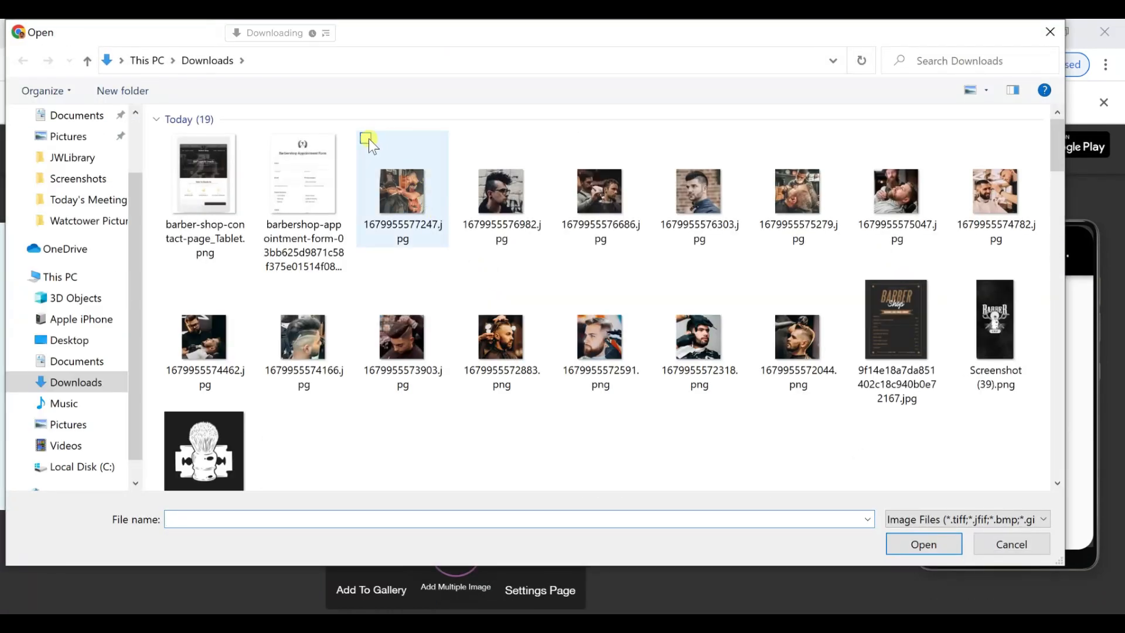
left_click(367, 139)
left_click(466, 139)
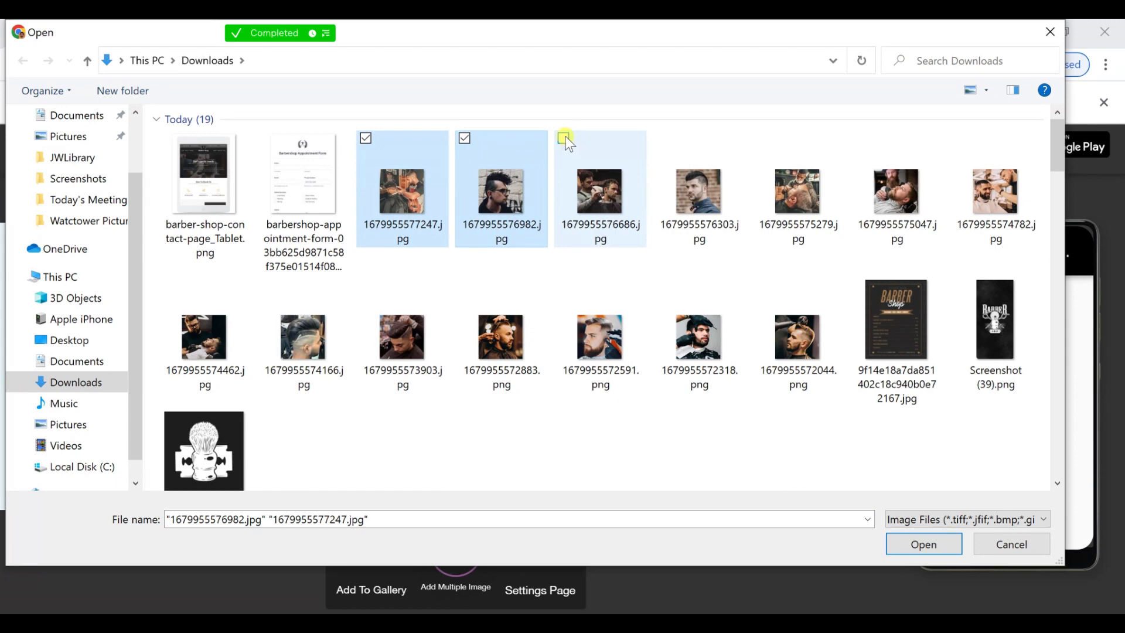
left_click(565, 138)
left_click(665, 138)
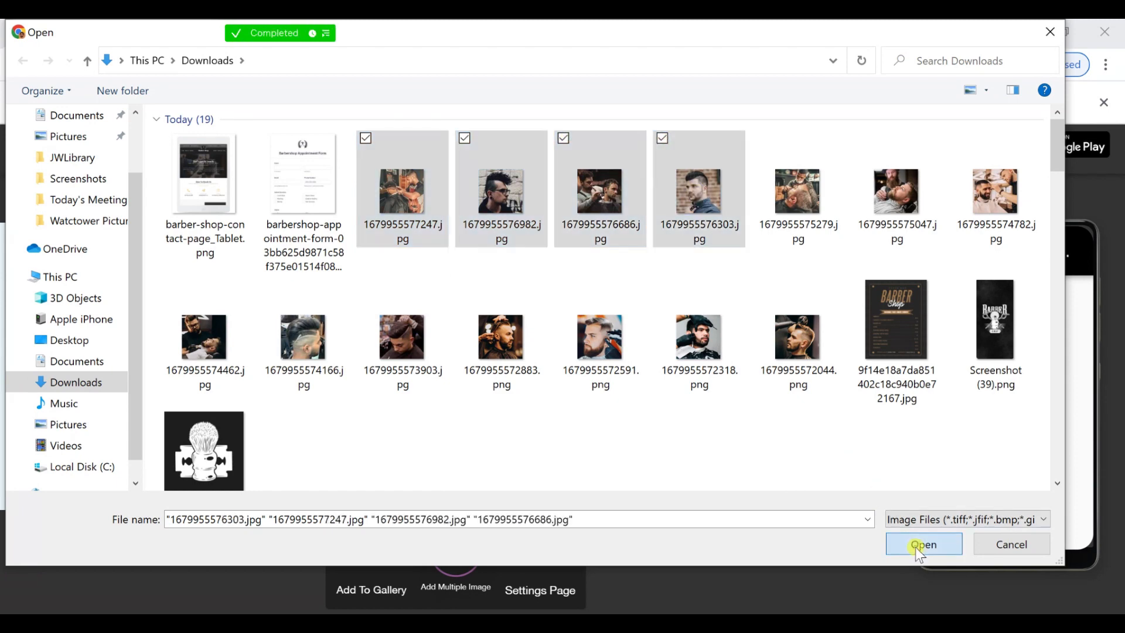
left_click(915, 547)
left_click(870, 458)
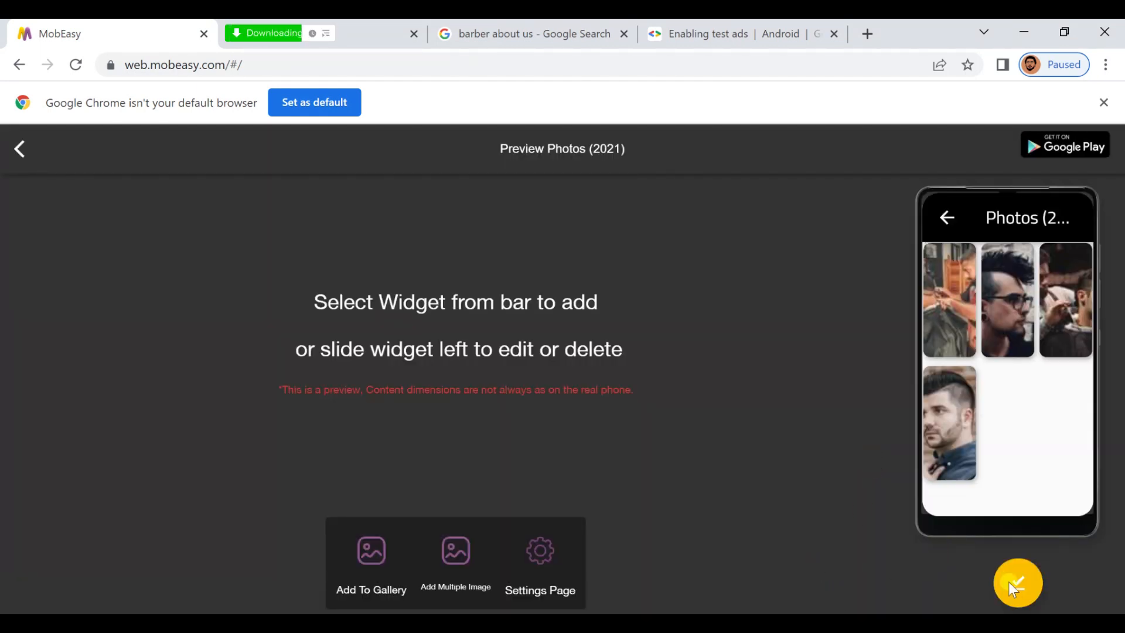
left_click(1013, 586)
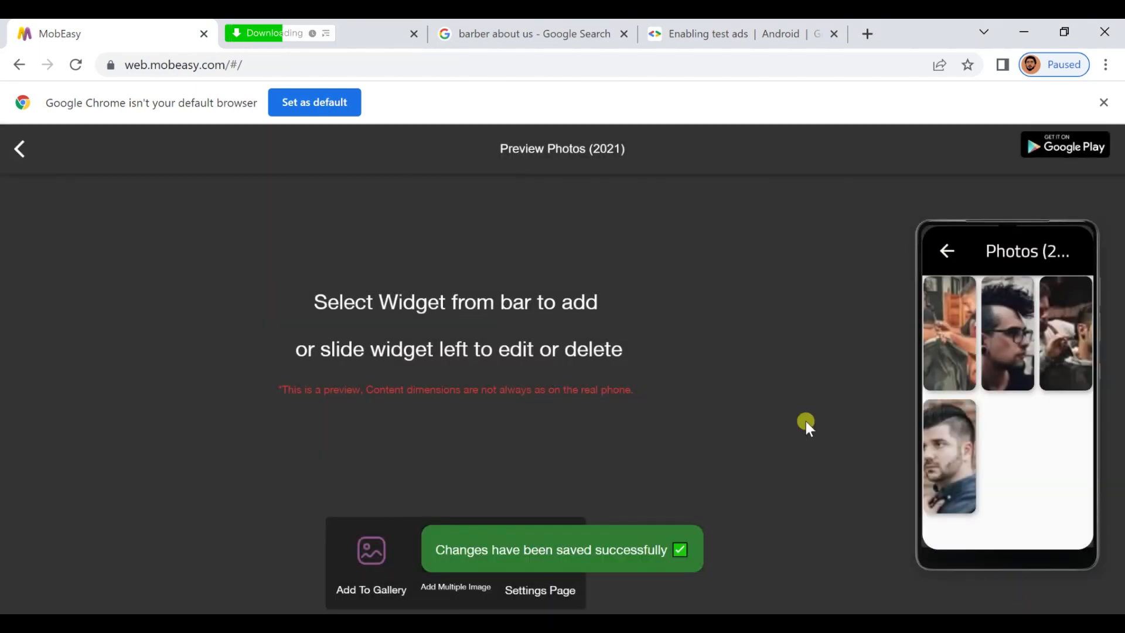
left_click(13, 147)
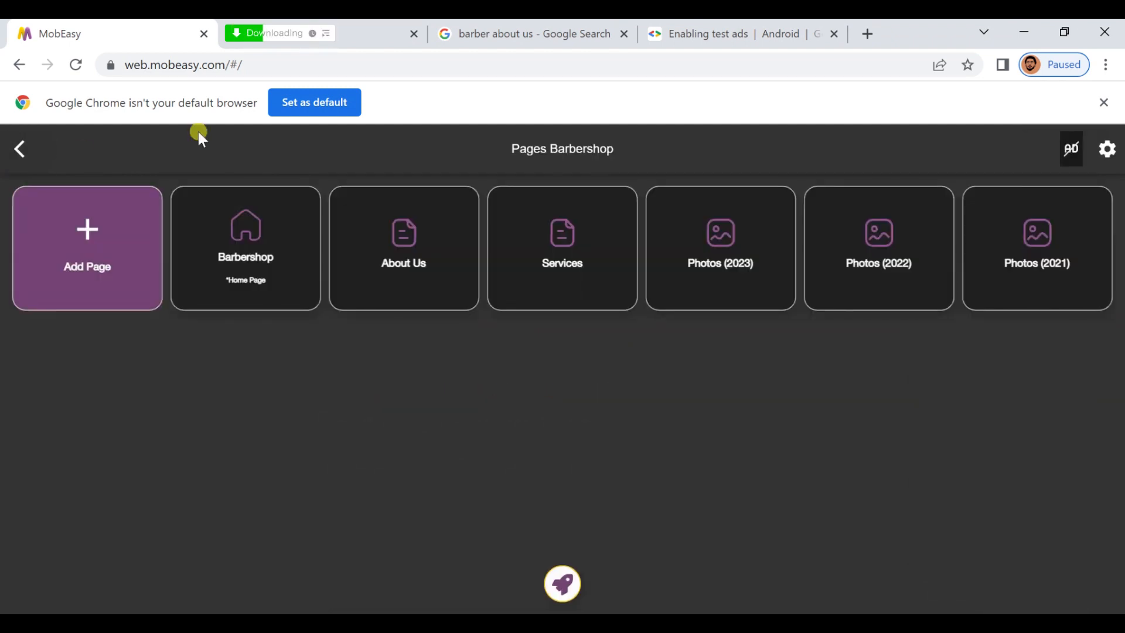
Create a Free Page titled "Book an appointment" with the banner ad and full screen ad enabled
left_click(125, 265)
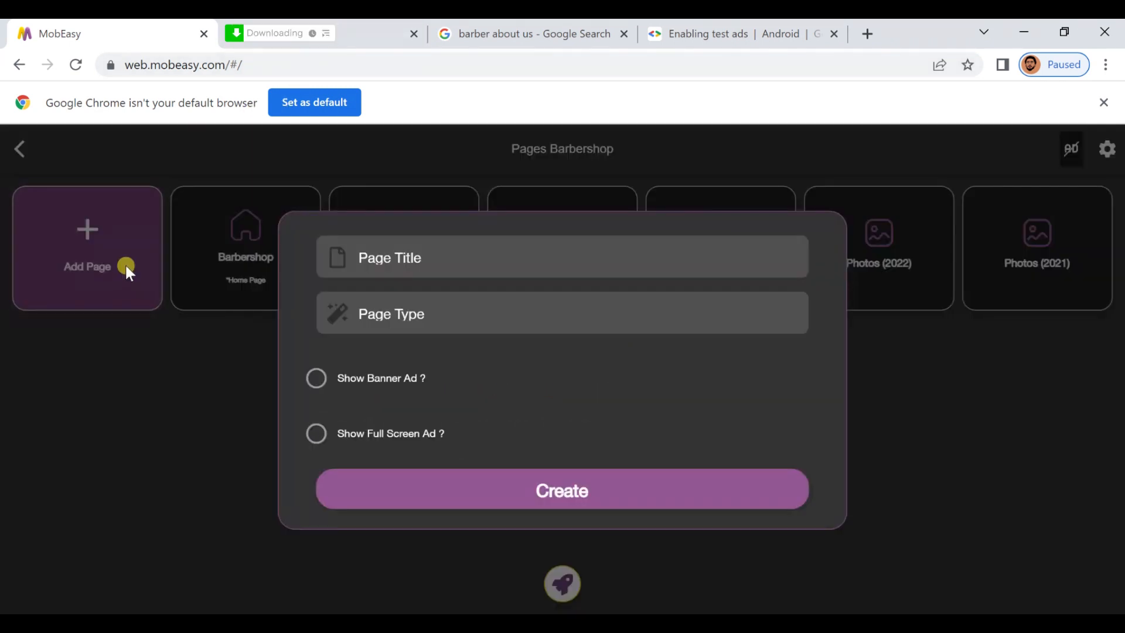
right_click(384, 253)
left_click(444, 389)
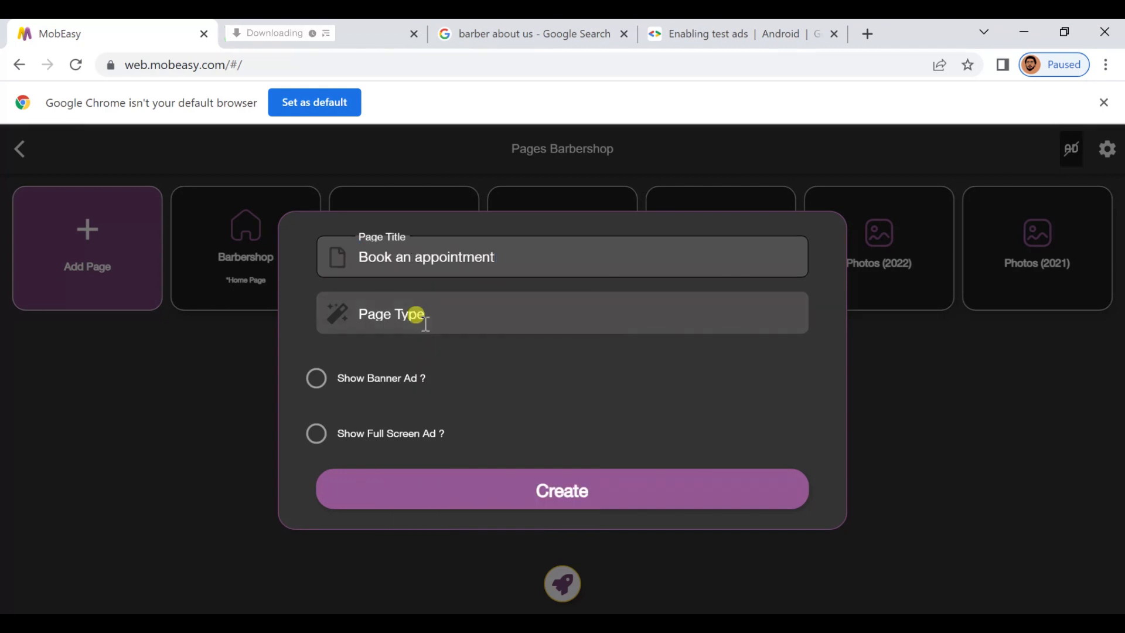
left_click(422, 315)
left_click(114, 298)
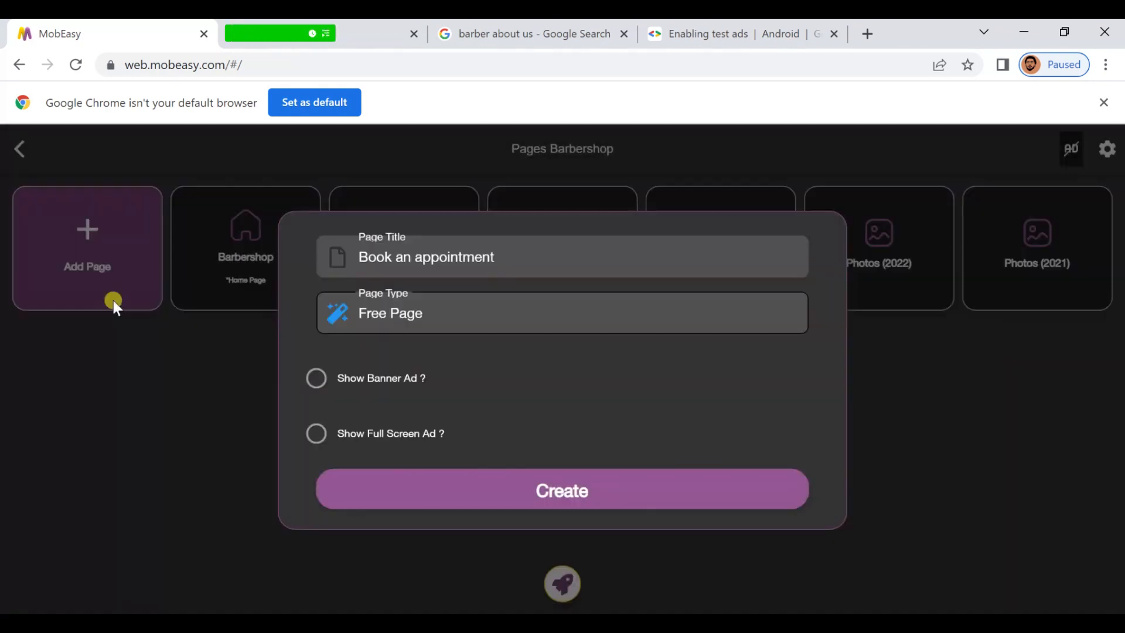
left_click(316, 376)
left_click(315, 432)
left_click(383, 473)
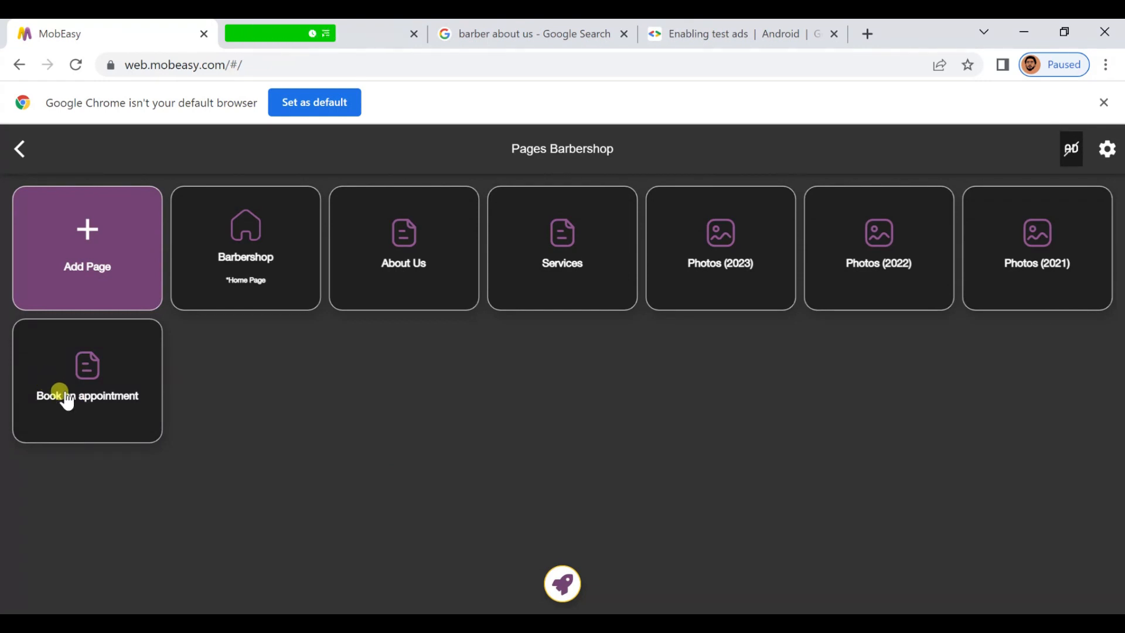
Set the barbershop-appointment-form image from Downloads as the Book an appointment page's background, save the page and return to the page list
left_click(64, 395)
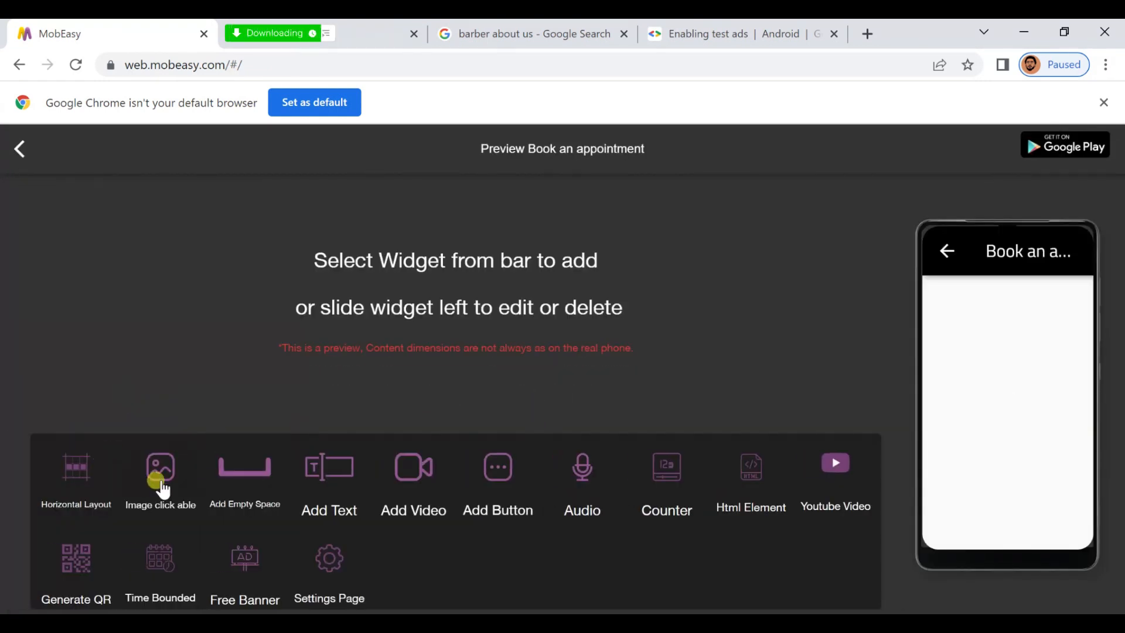
left_click(320, 566)
left_click(422, 380)
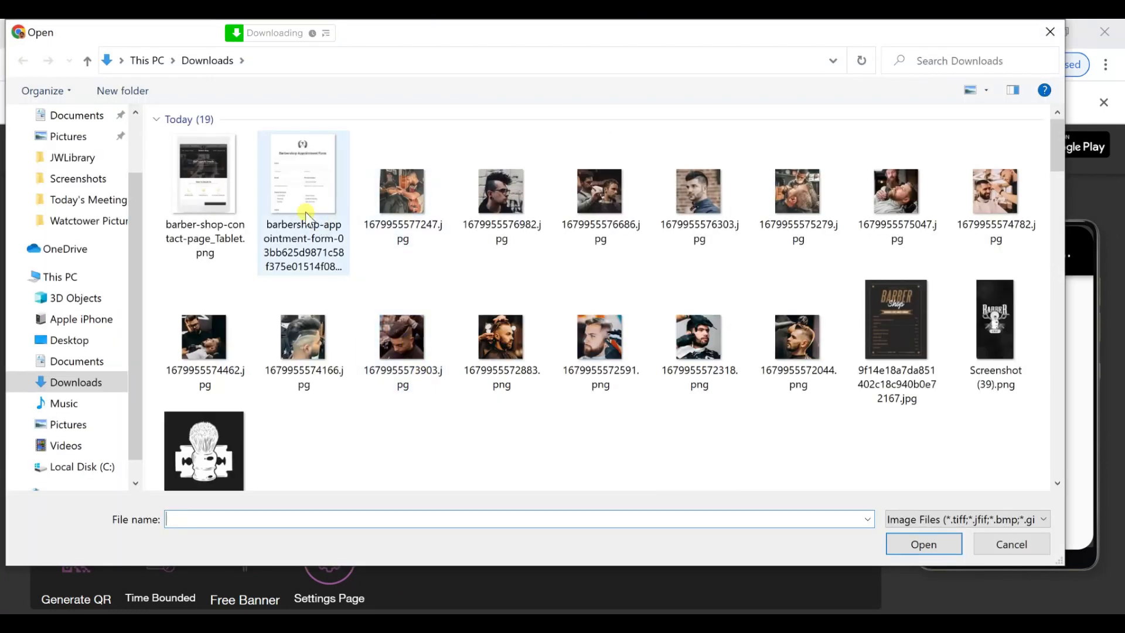
double_click(306, 217)
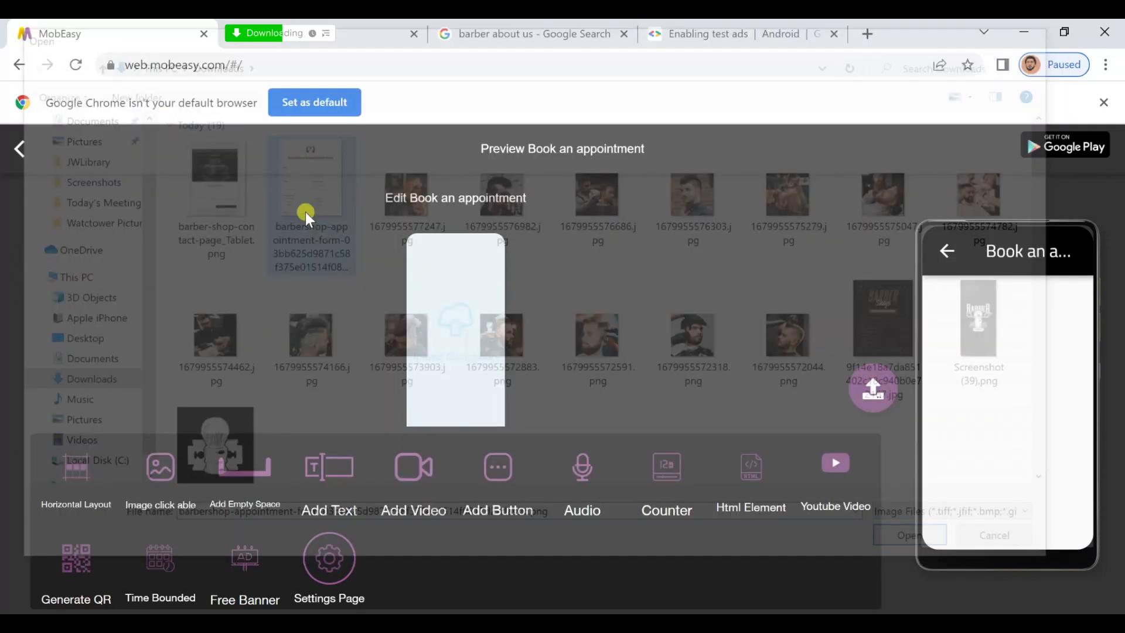
left_click(874, 389)
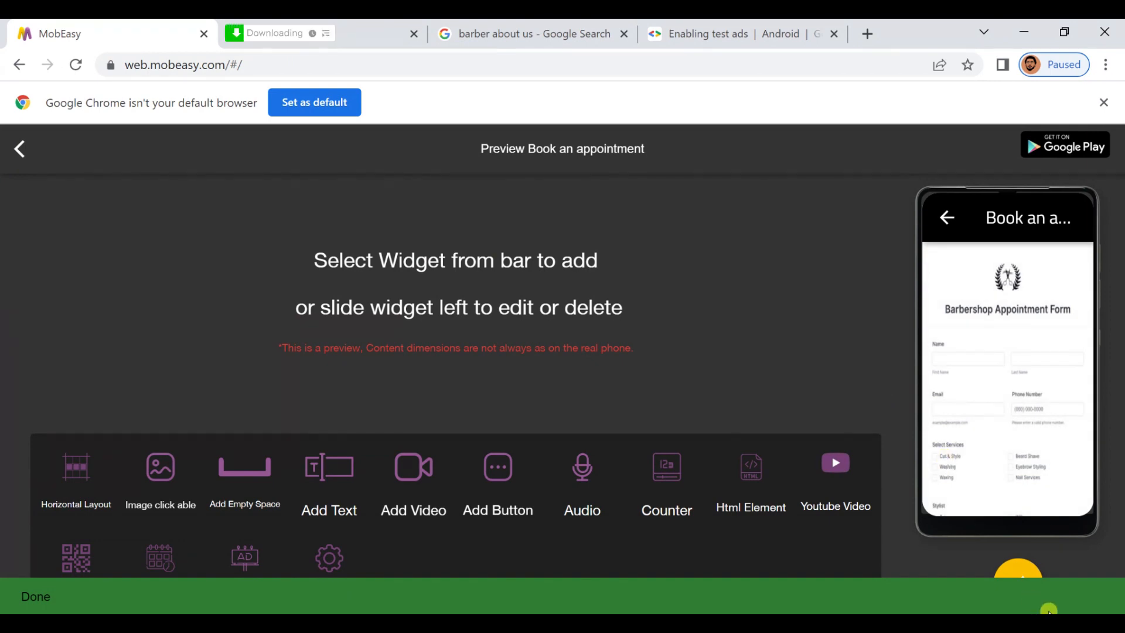
left_click(1020, 586)
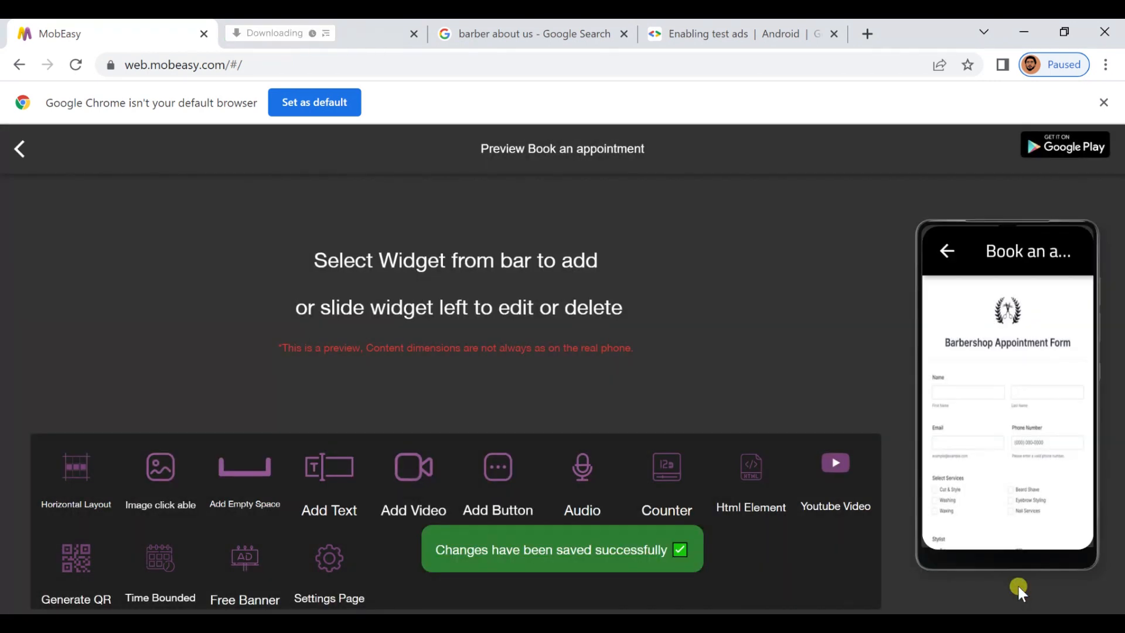
left_click(19, 149)
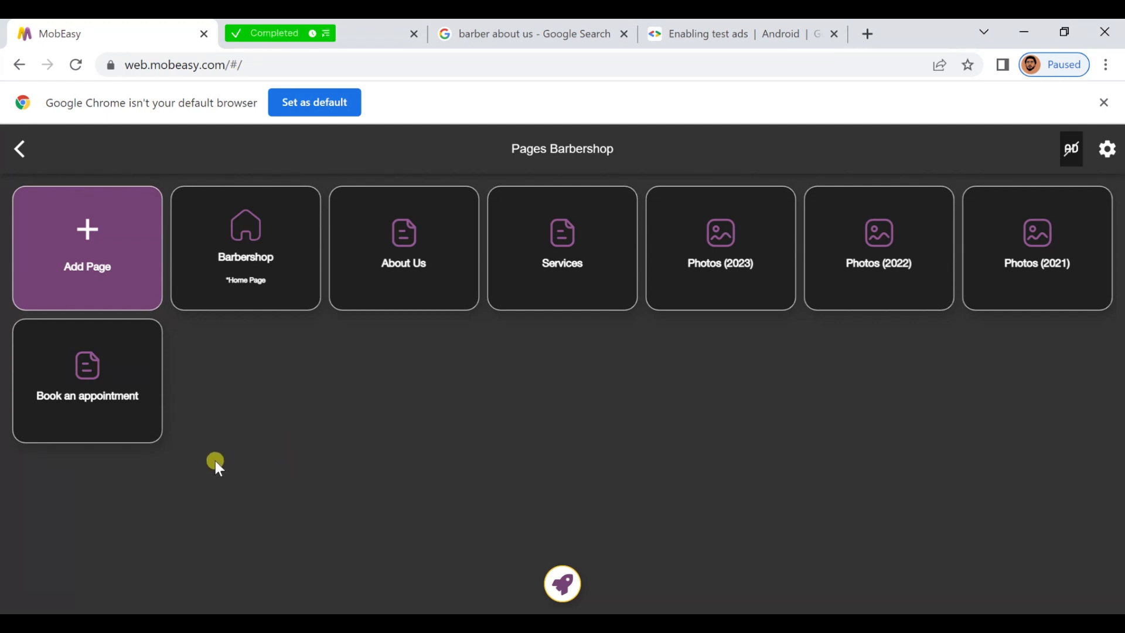
Create a Free Page titled "Contacts" with the banner ad and full screen ad enabled
left_click(338, 268)
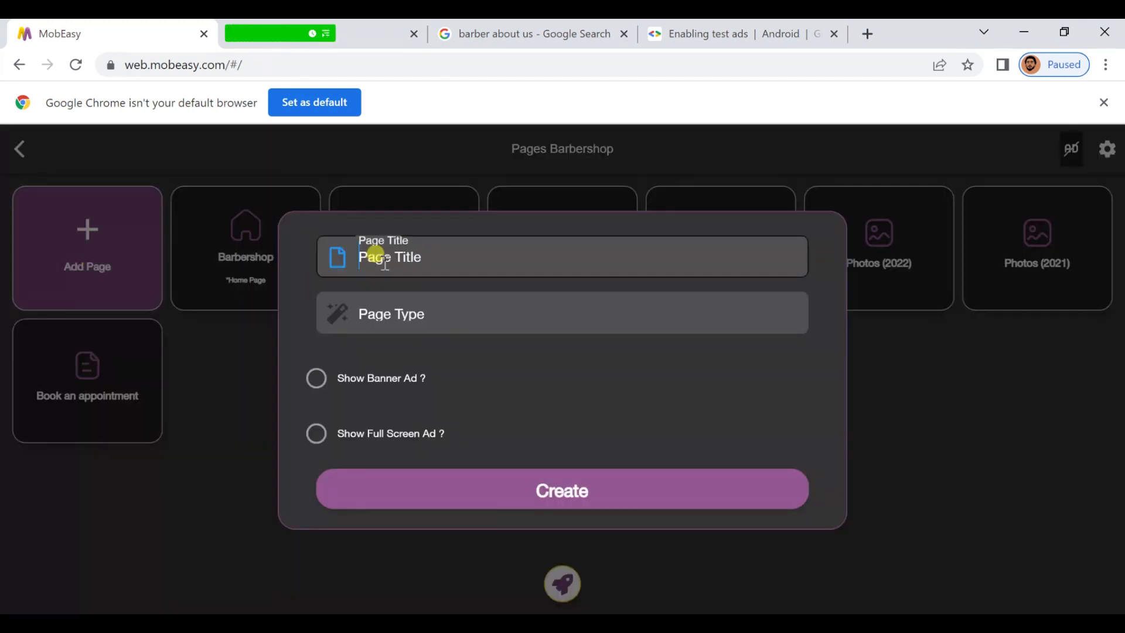
right_click(383, 260)
left_click(440, 398)
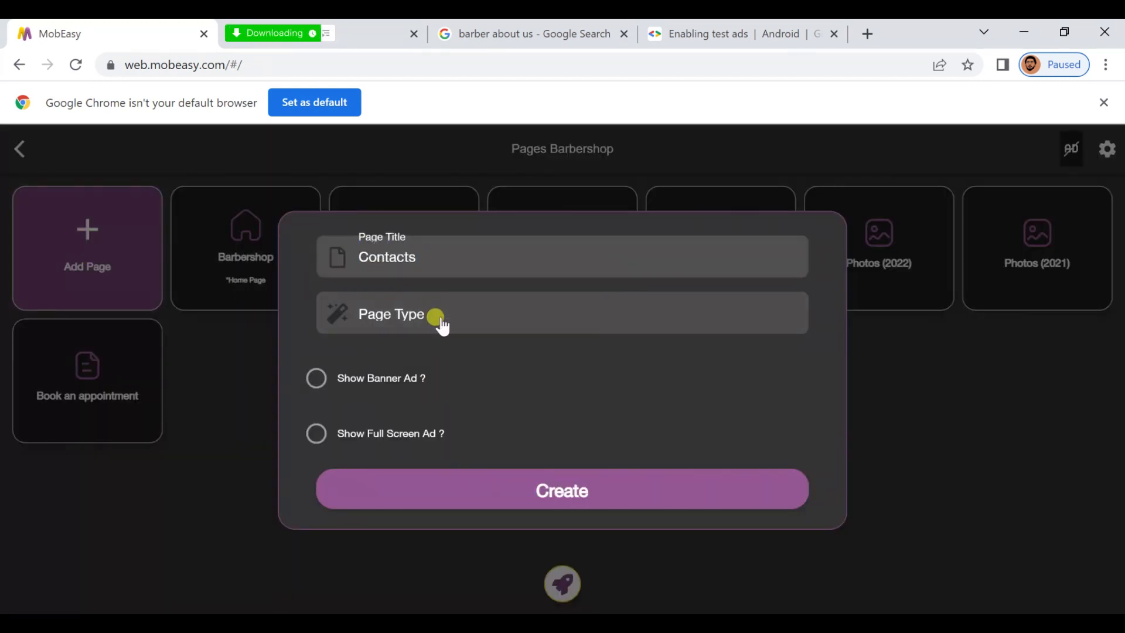
left_click(434, 318)
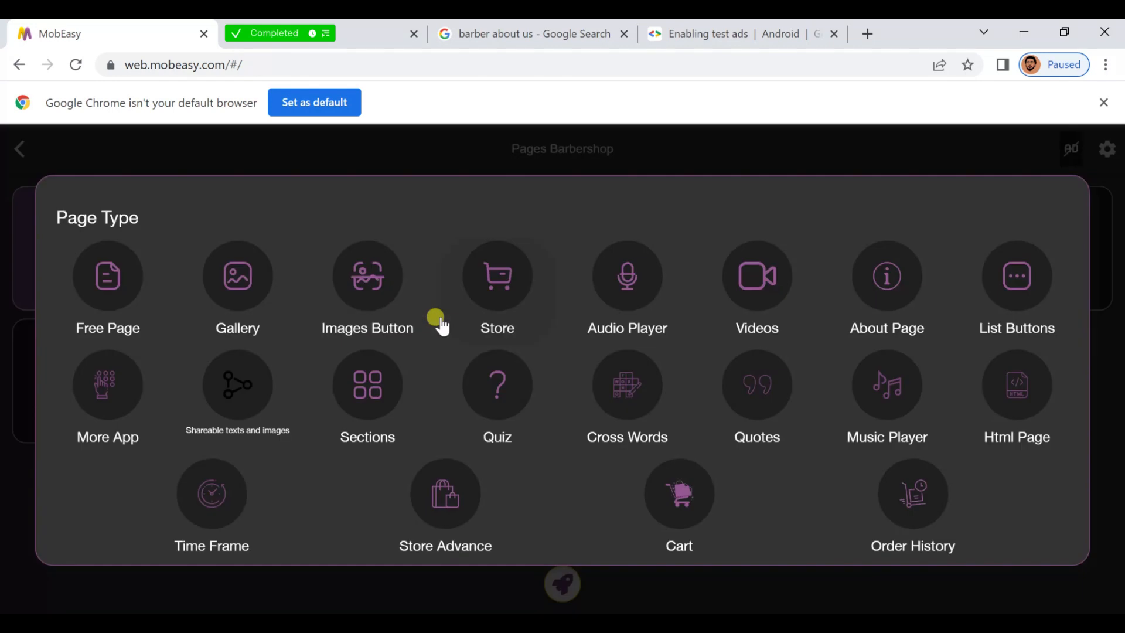
left_click(108, 284)
left_click(316, 378)
left_click(317, 434)
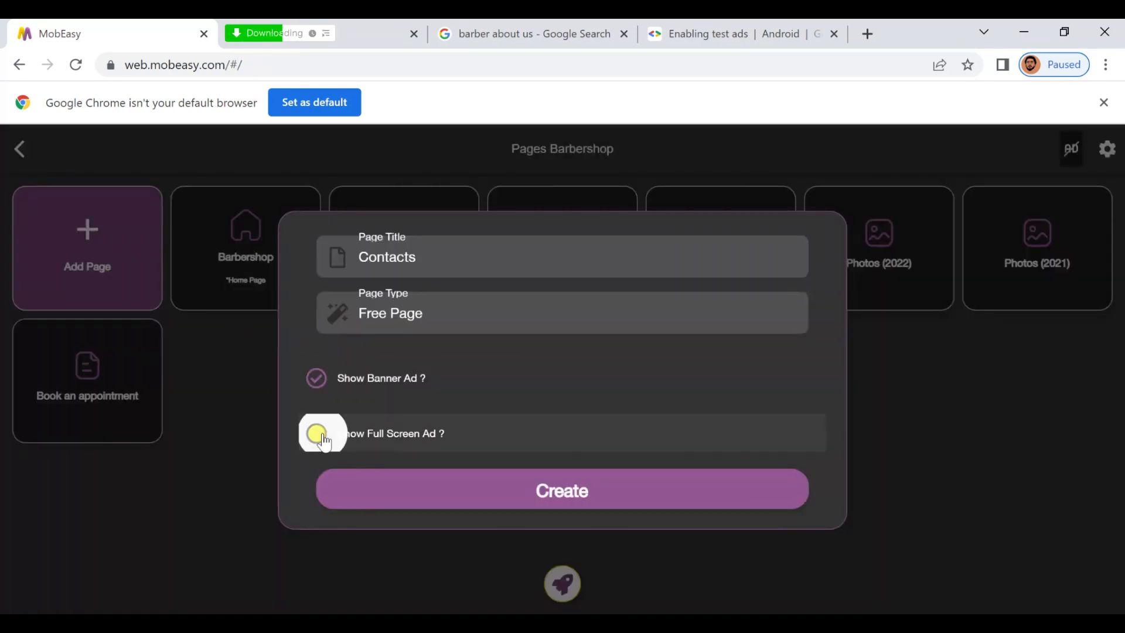
left_click(450, 490)
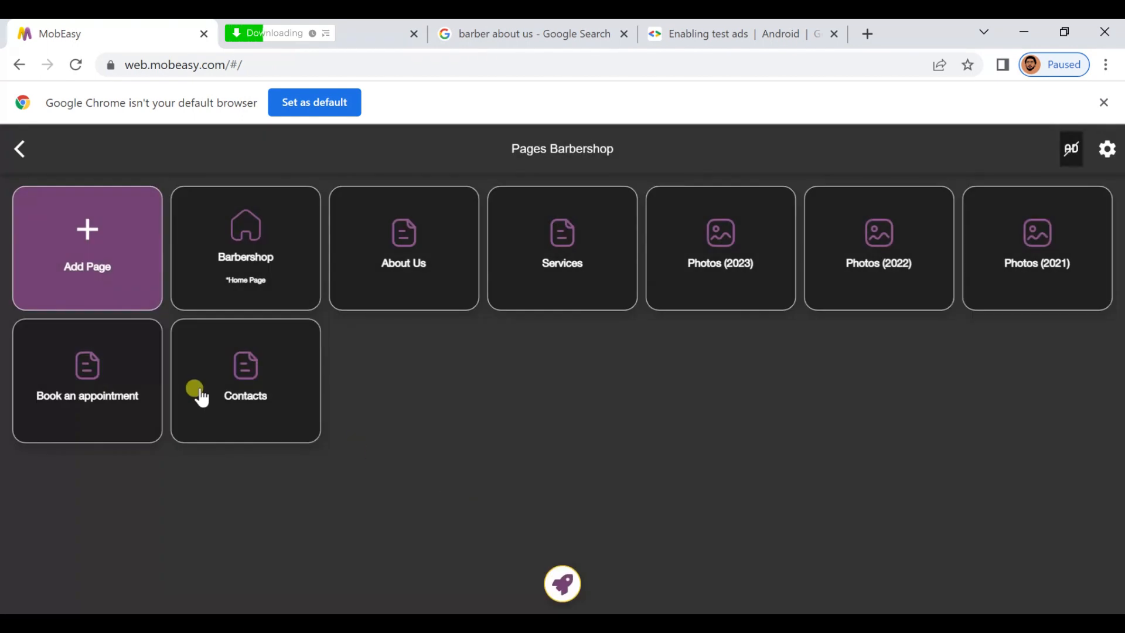
Set barber-shop-contact-page_Tablet.png from Downloads as the Contacts page's background, save the page and return to the page list
left_click(267, 407)
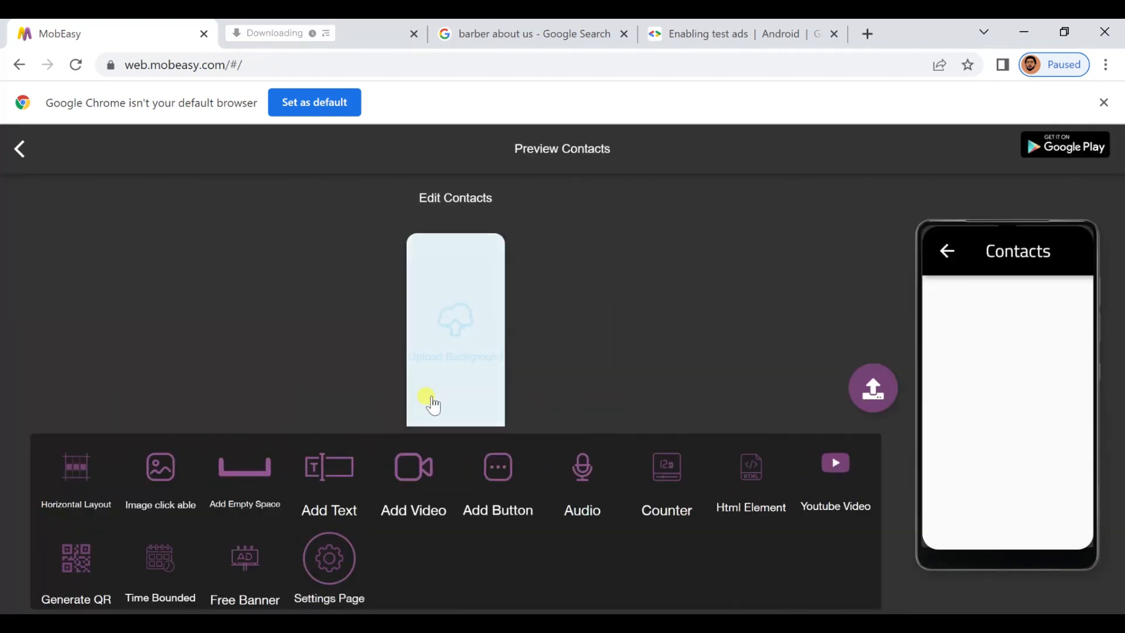
left_click(429, 395)
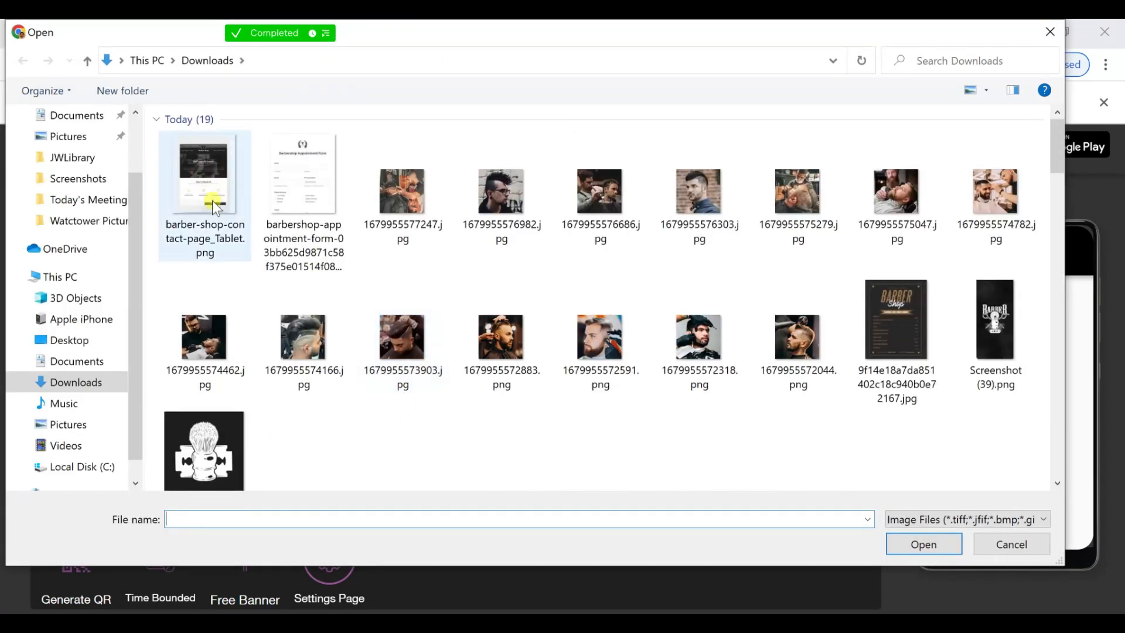
double_click(206, 199)
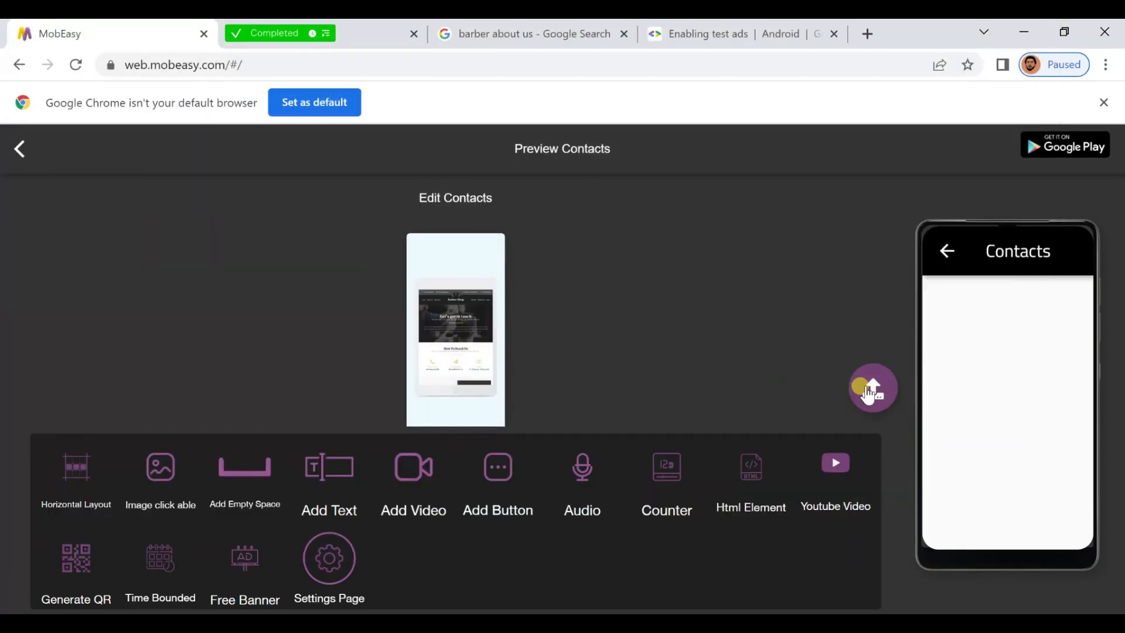
left_click(872, 390)
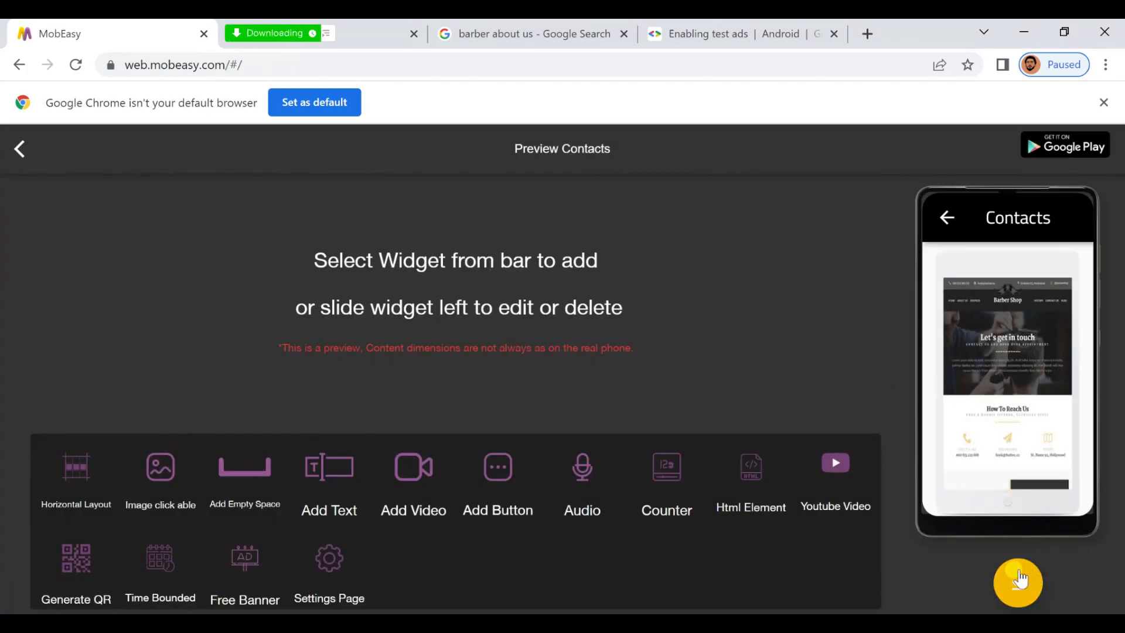
left_click(1019, 569)
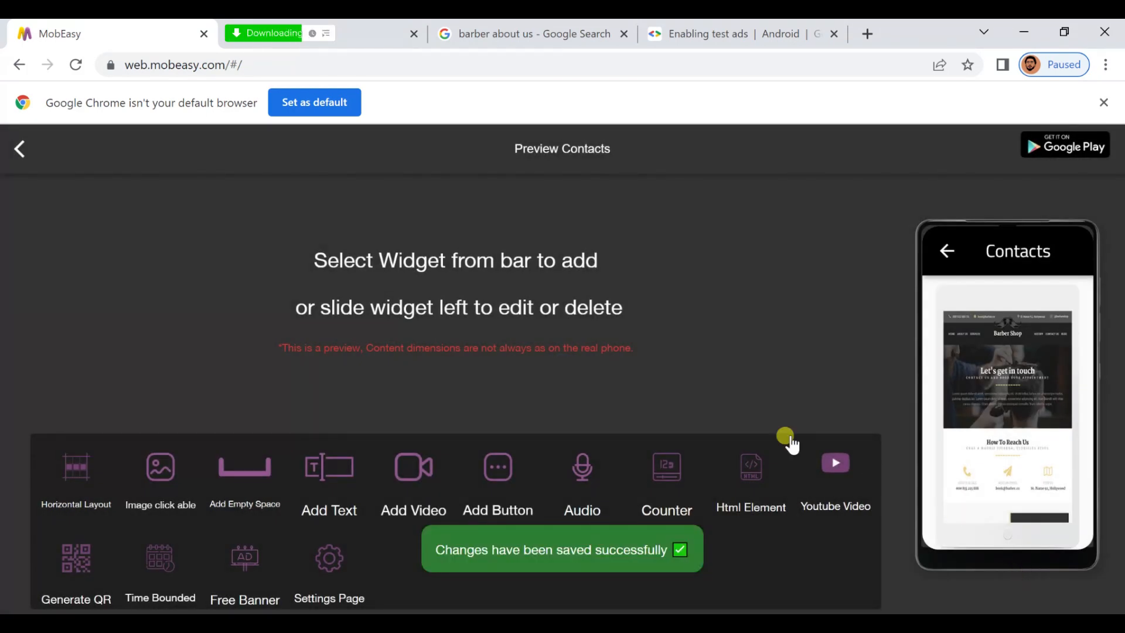
left_click(17, 154)
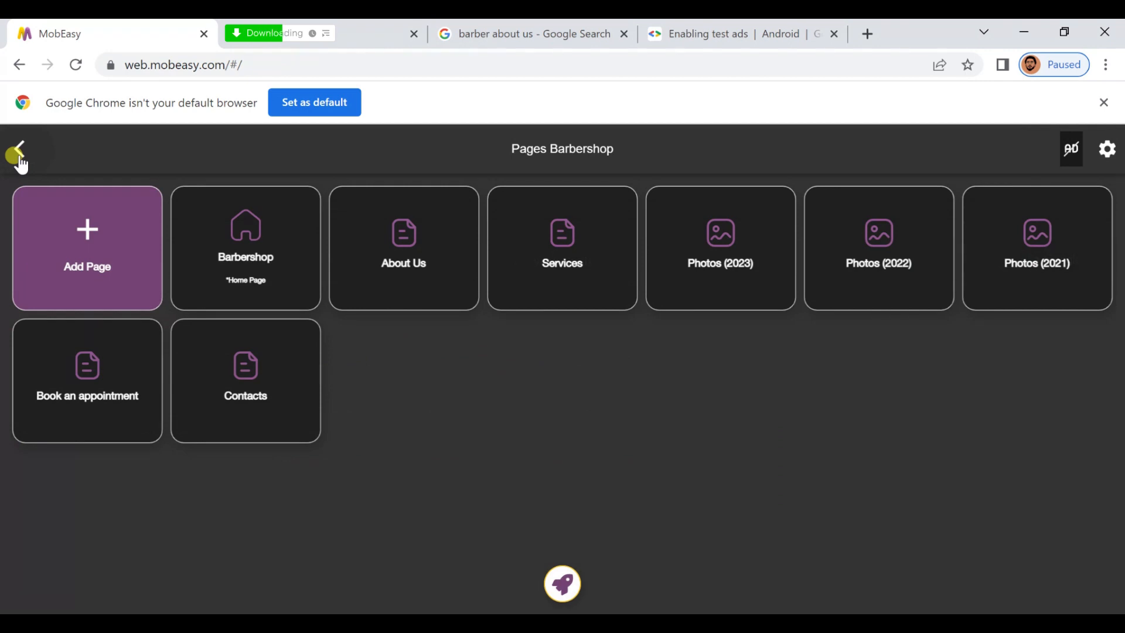
Start a clickable image widget on the Barbershop home page, using the copied About Us image URL as its source
left_click(247, 271)
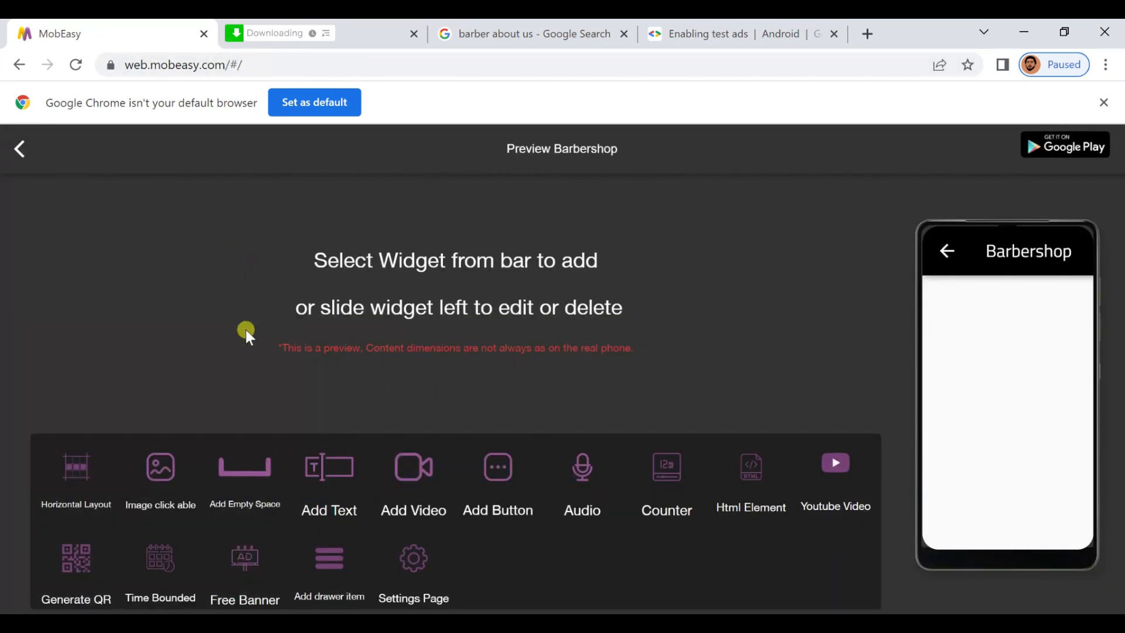
left_click(159, 476)
left_click(481, 398)
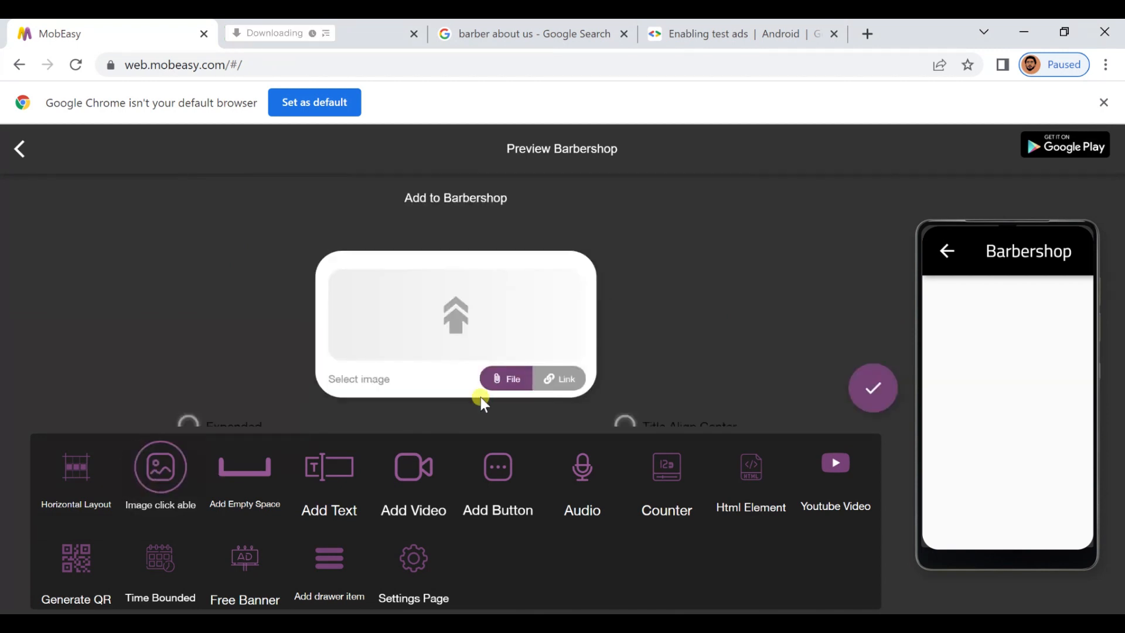
left_click(568, 379)
left_click(404, 294)
right_click(417, 300)
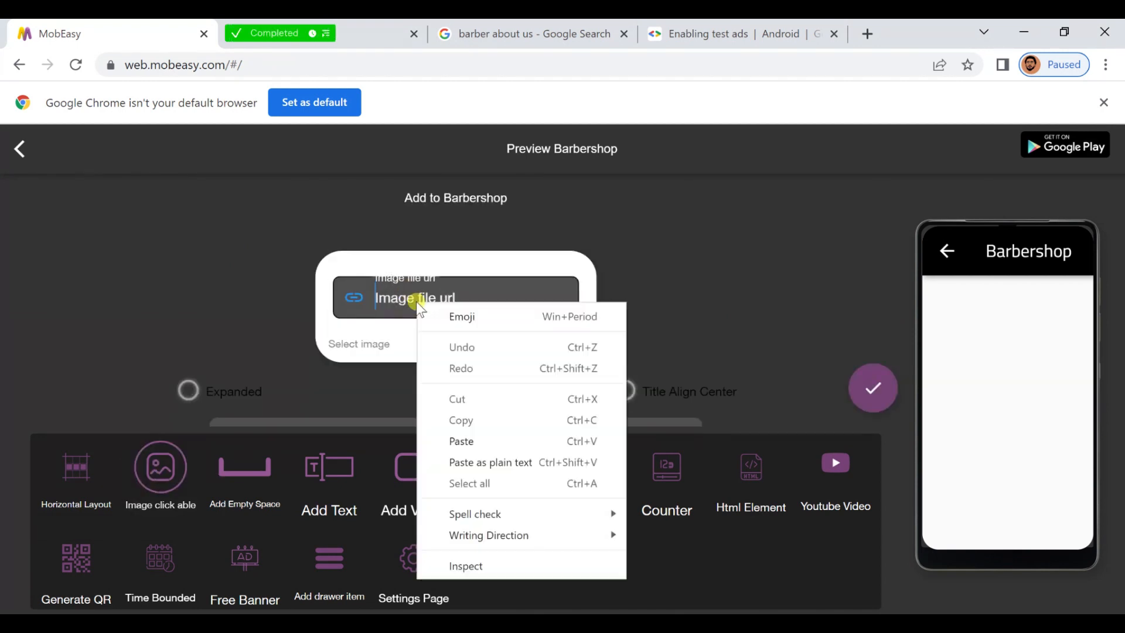
left_click(461, 441)
Make the image open the About Us page on click, add the widget and save the home page
scroll(425, 296, "down", 6)
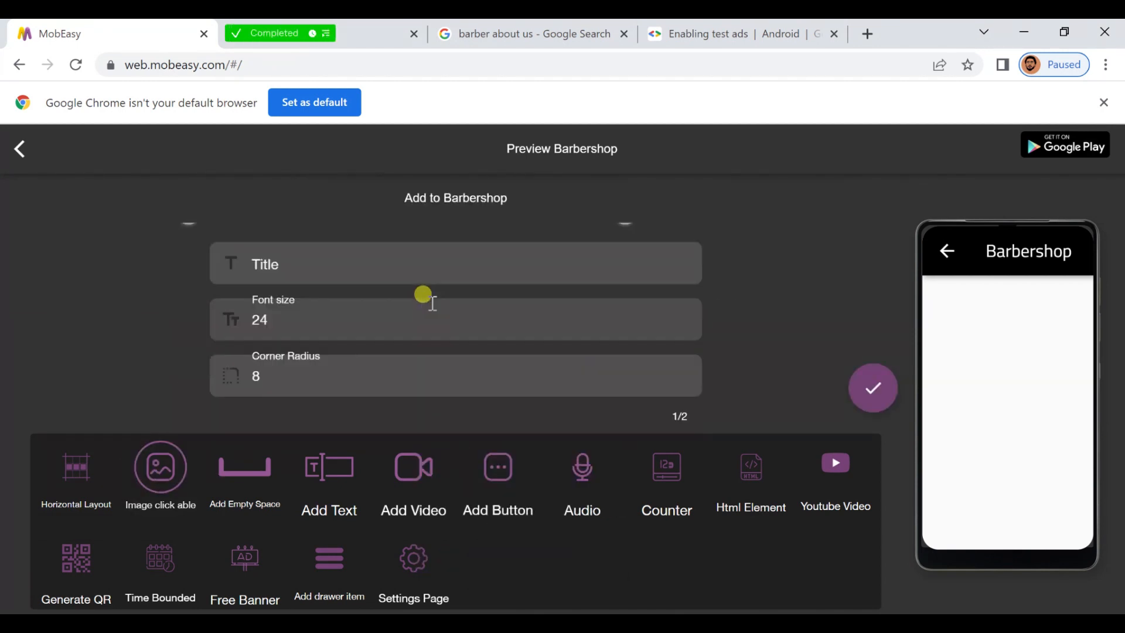
left_click(351, 331)
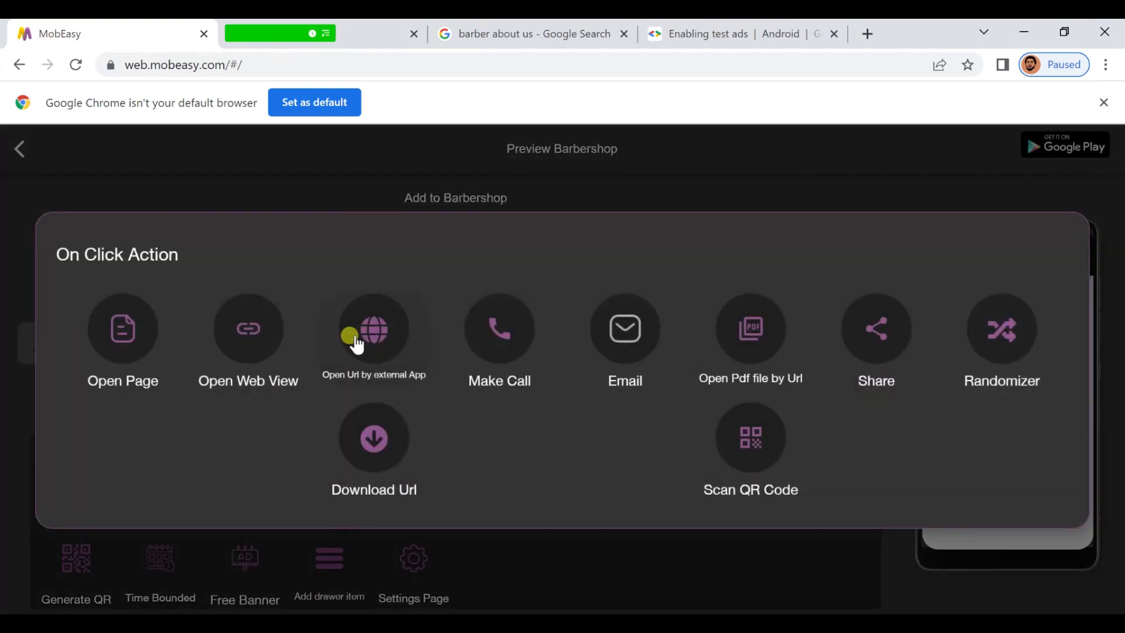
left_click(122, 328)
scroll(124, 328, "down", 1)
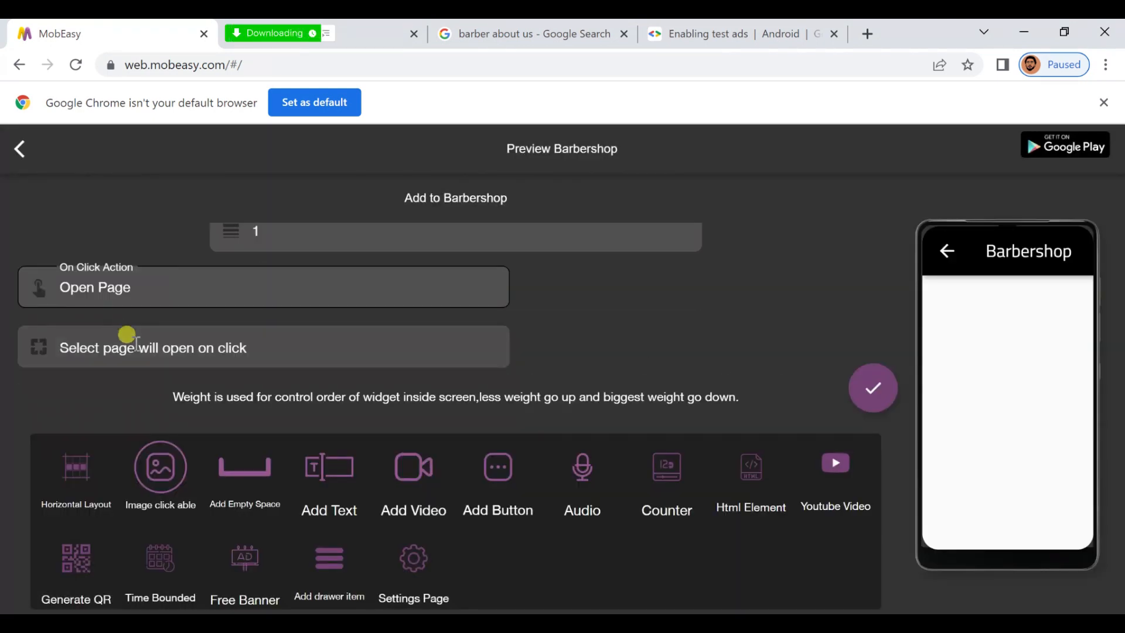
left_click(127, 344)
left_click(284, 425)
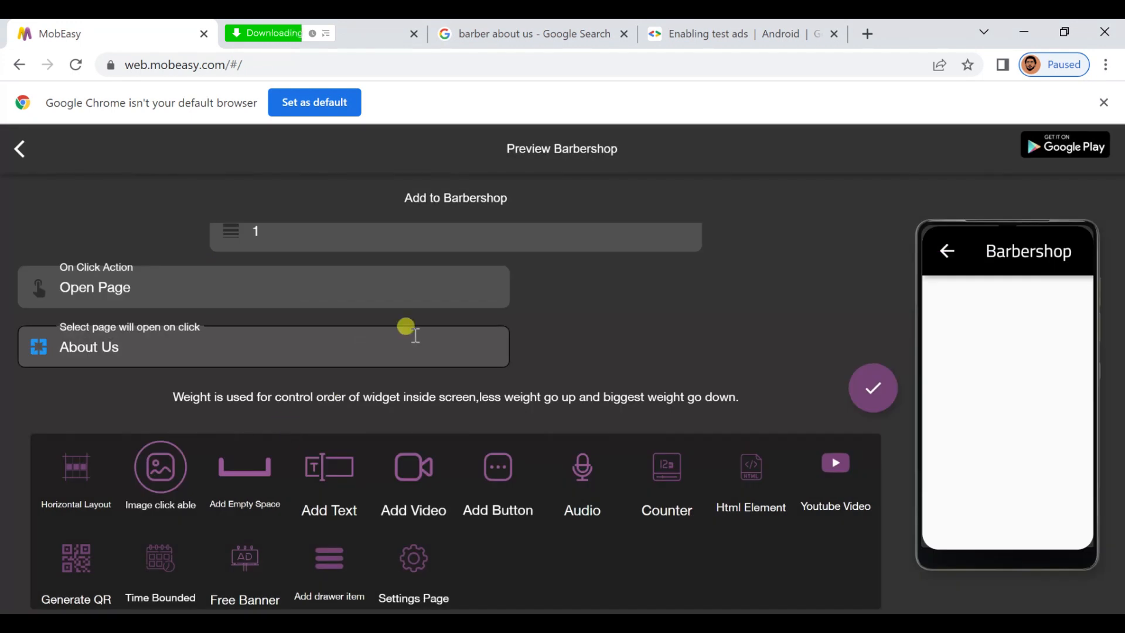
left_click(873, 389)
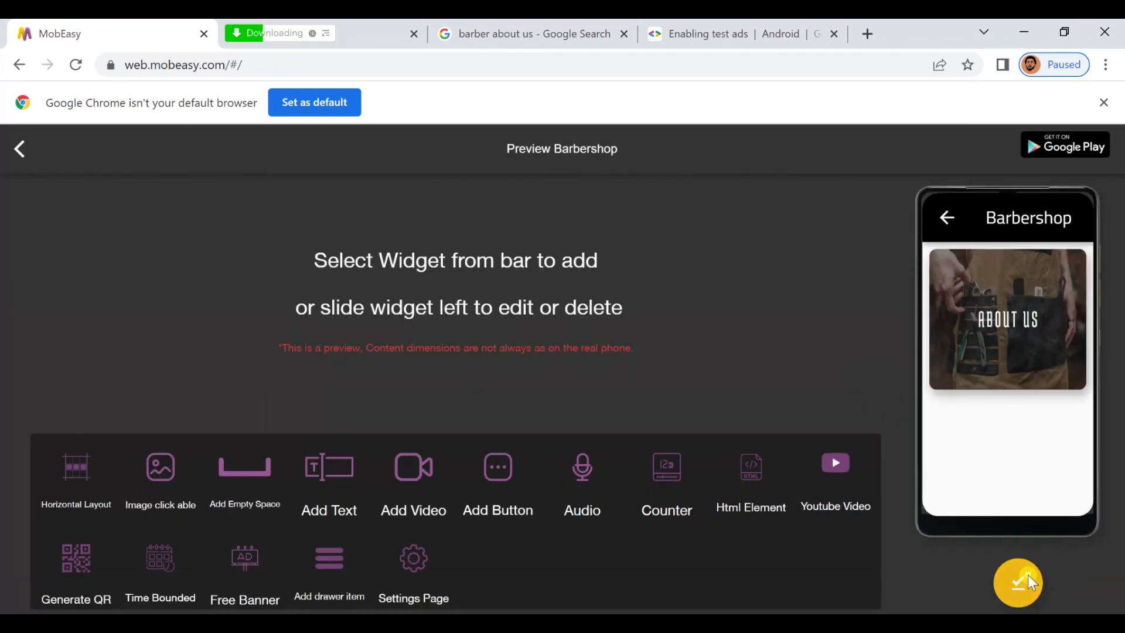
left_click(1025, 580)
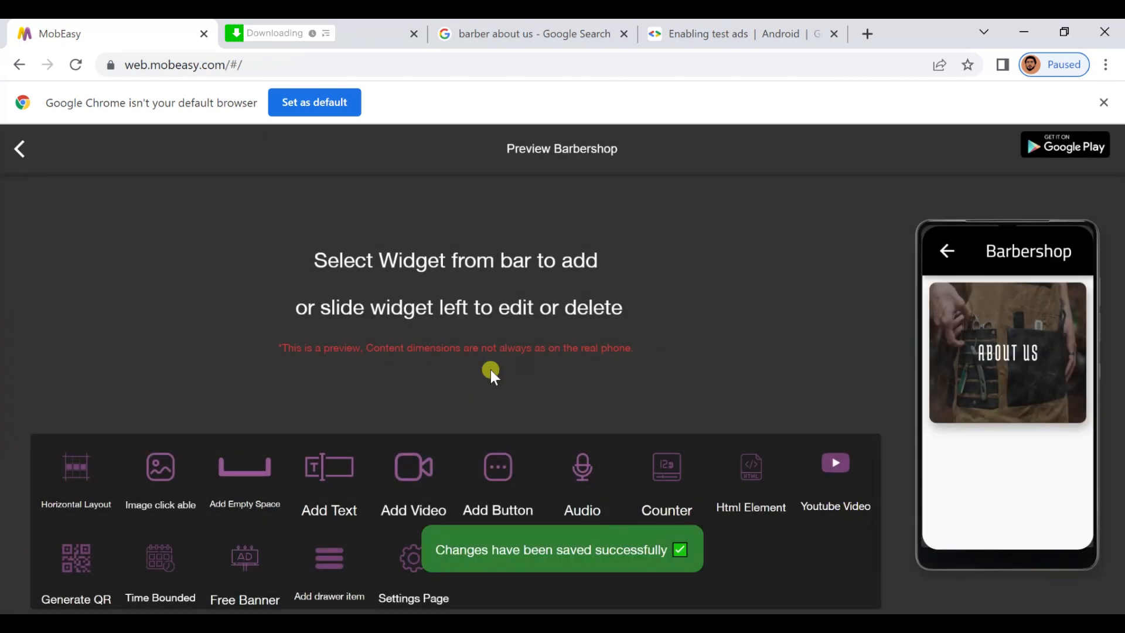
Start another clickable image widget on the home page with the copied Services image URL as its source
left_click(163, 472)
left_click(538, 375)
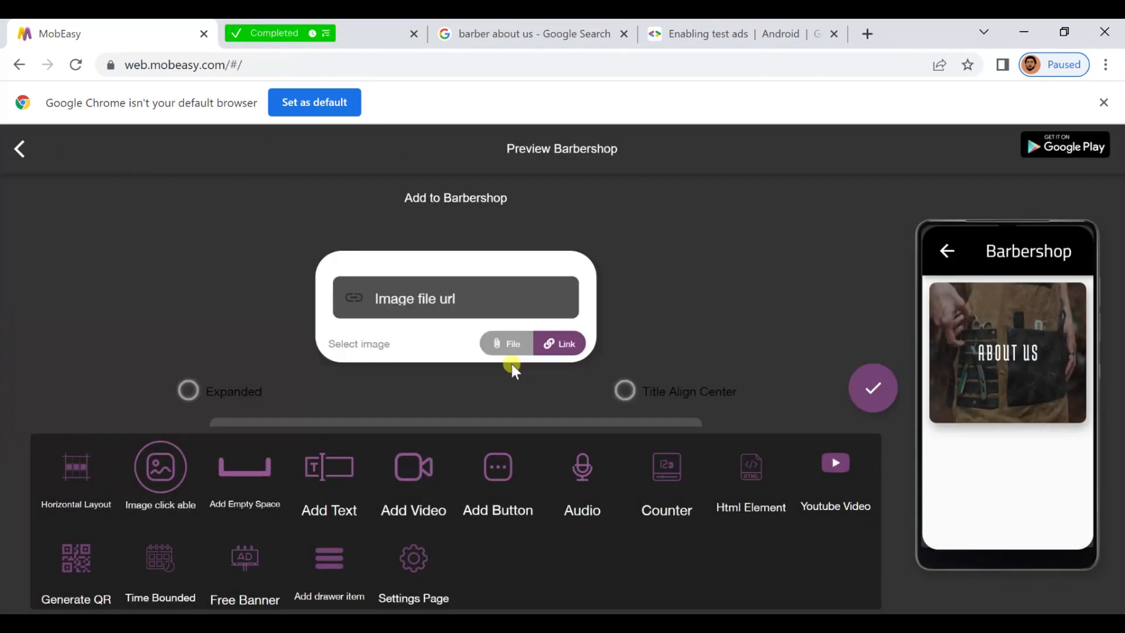
left_click(394, 296)
right_click(393, 296)
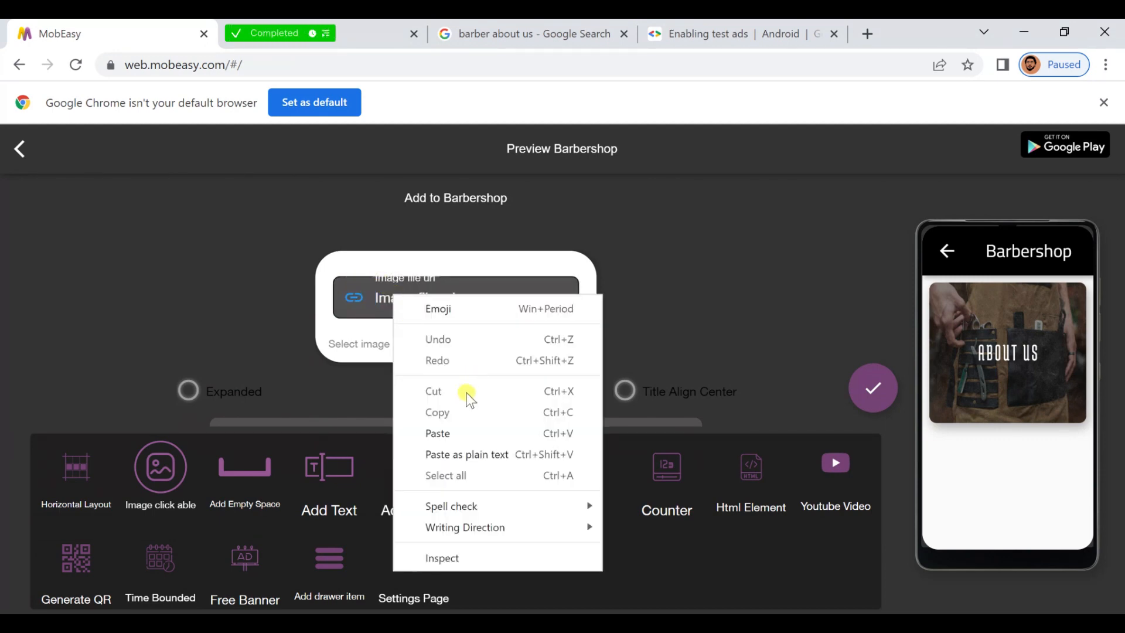
left_click(455, 428)
Make the new image open the Services page on click, add the widget and save the home page
scroll(449, 373, "down", 3)
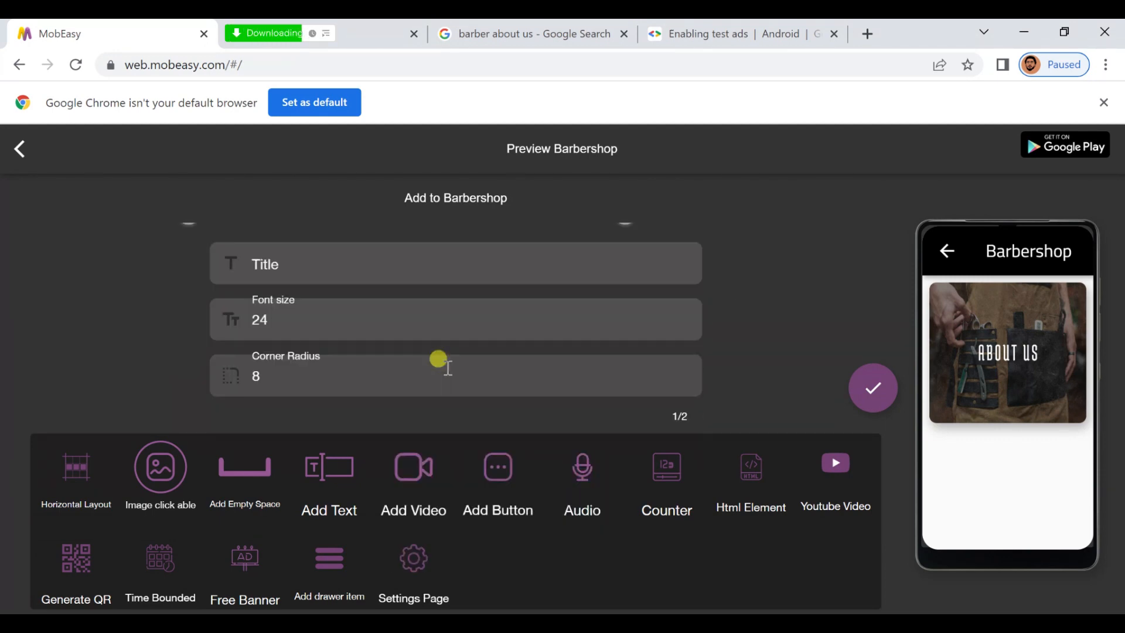
left_click(327, 270)
scroll(327, 273, "down", 3)
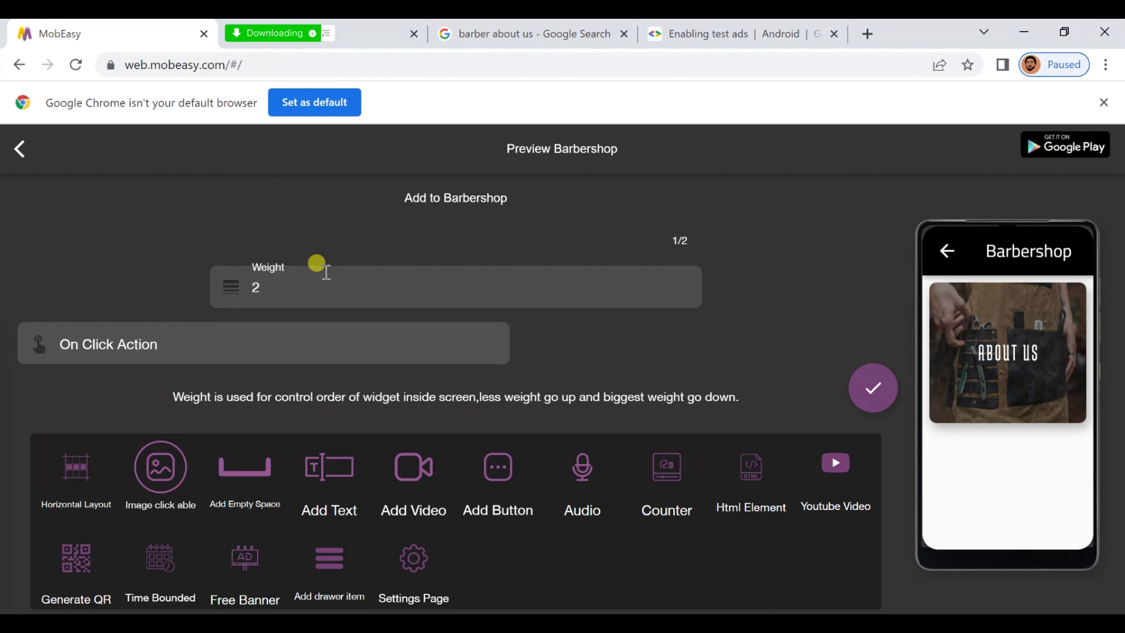
left_click(282, 331)
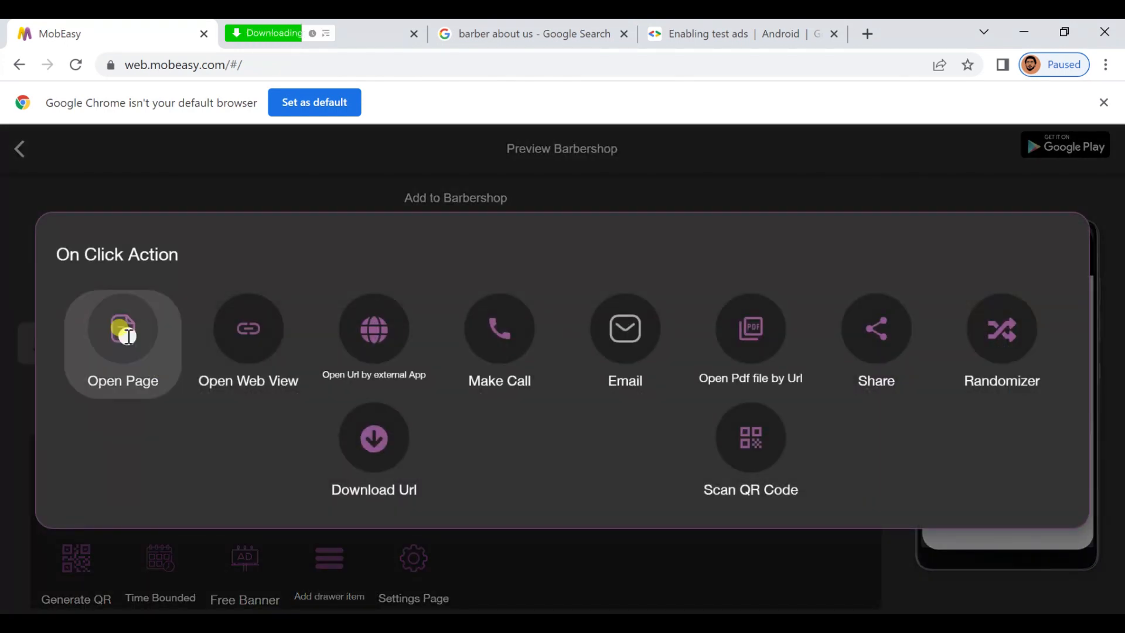
left_click(125, 333)
scroll(167, 333, "down", 1)
left_click(167, 341)
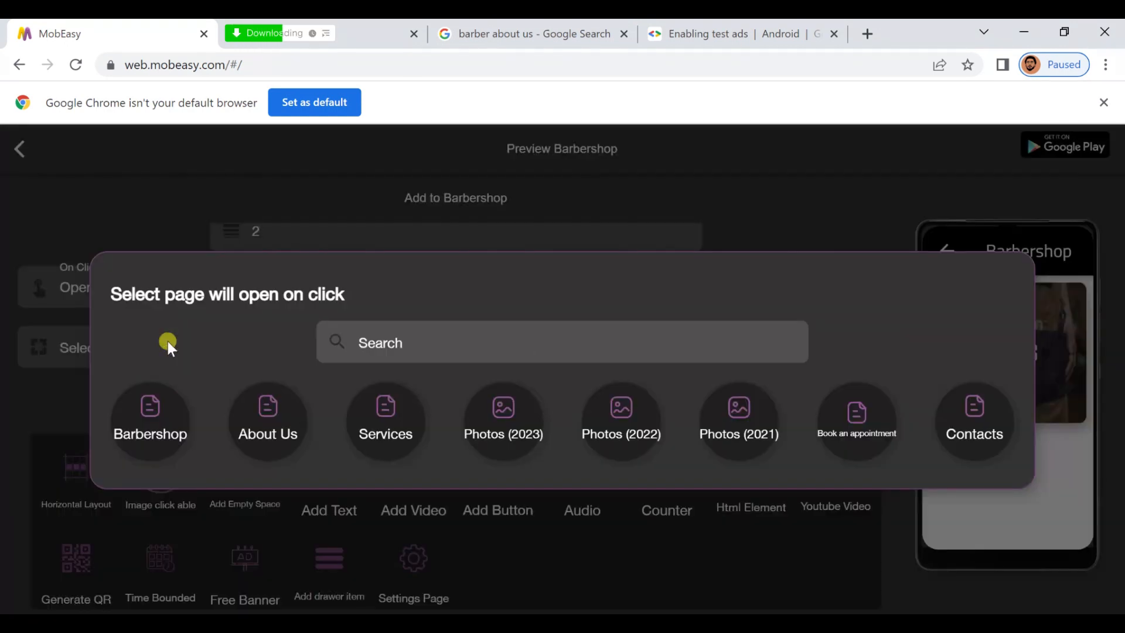
left_click(382, 421)
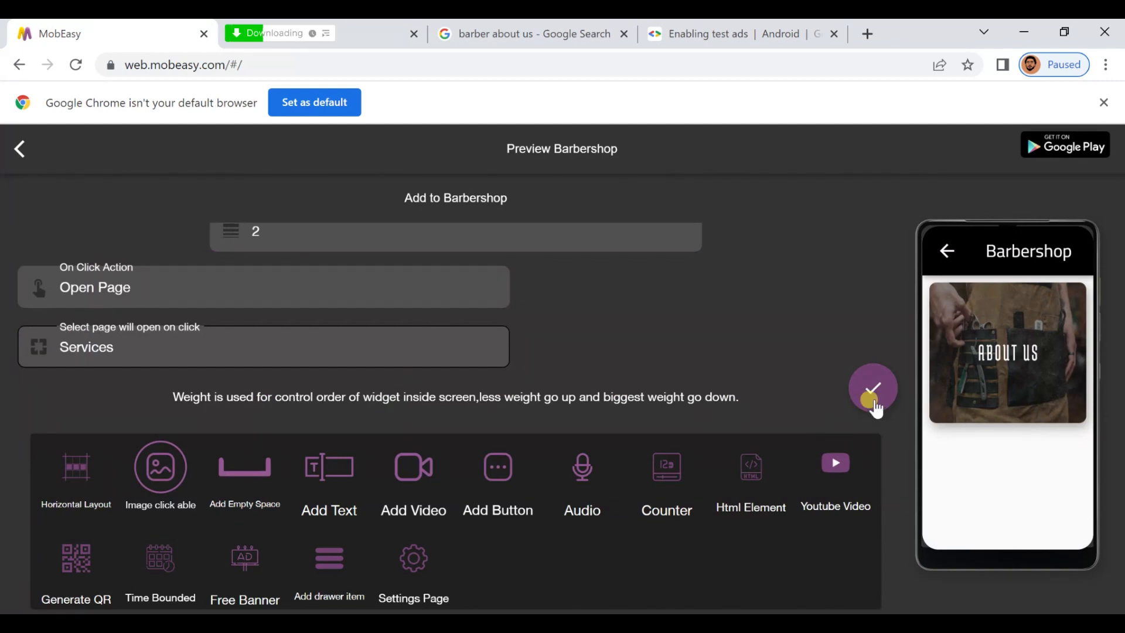
left_click(874, 399)
scroll(997, 414, "down", 2)
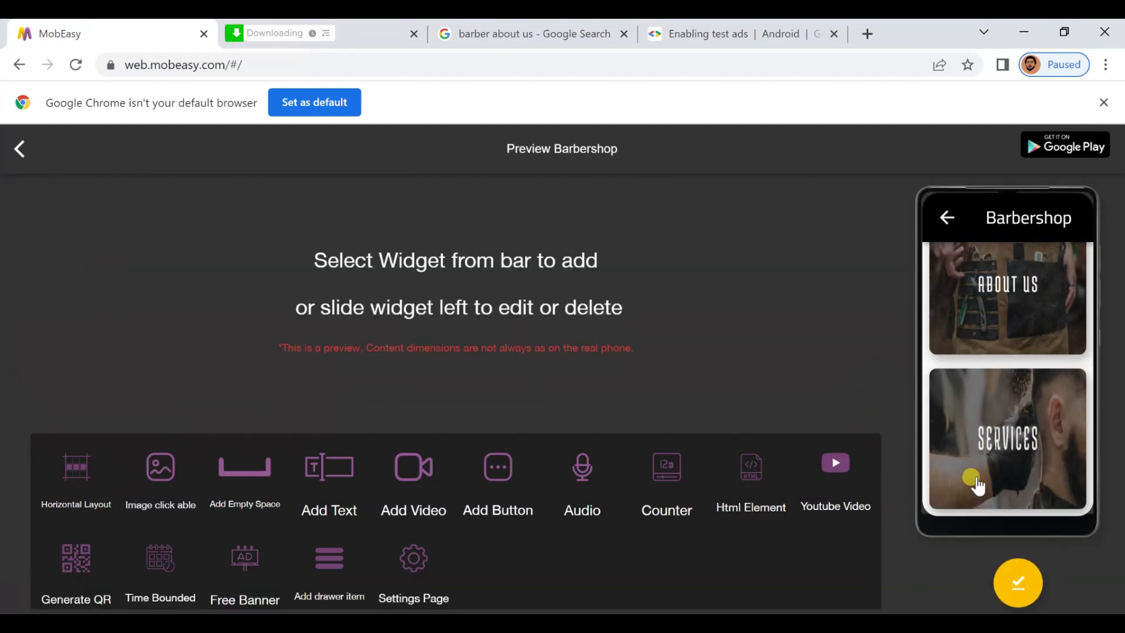
left_click(1007, 568)
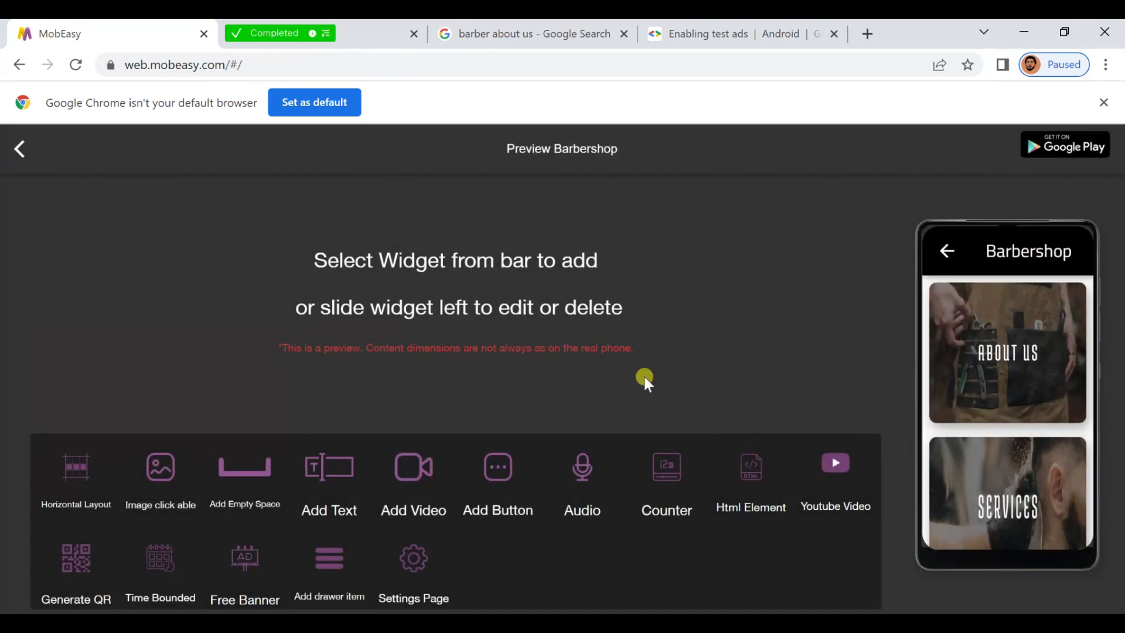
Start a horizontal layout on the Barbershop home page and begin a clickable image inside it, using the copied hairstyle image URL as source
left_click(67, 474)
scroll(27, 233, "down", 3)
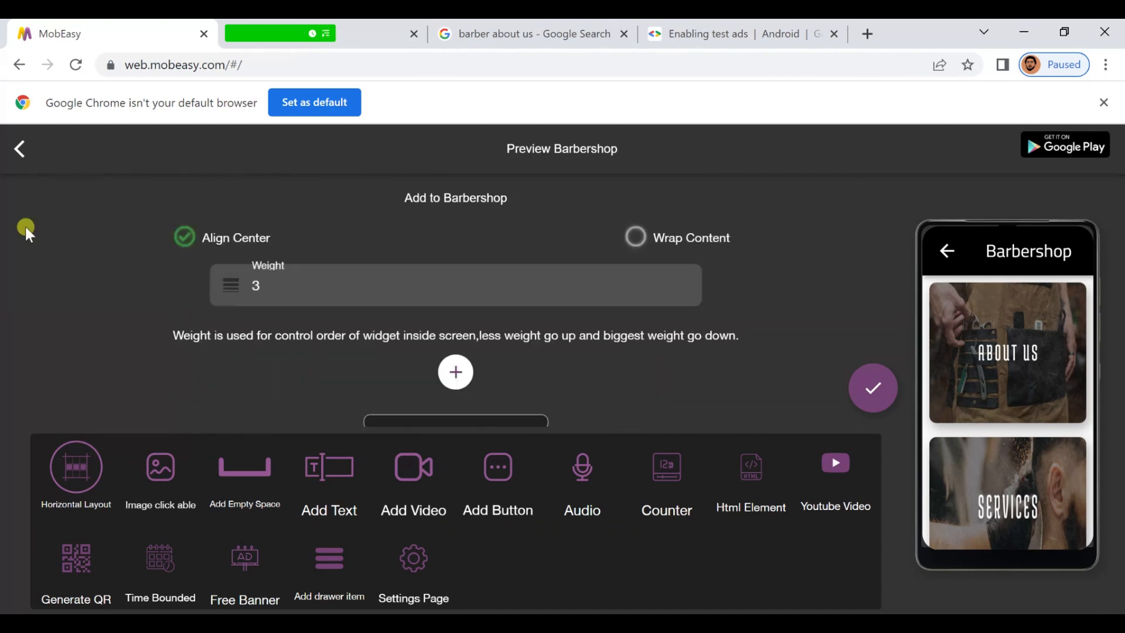
left_click(450, 374)
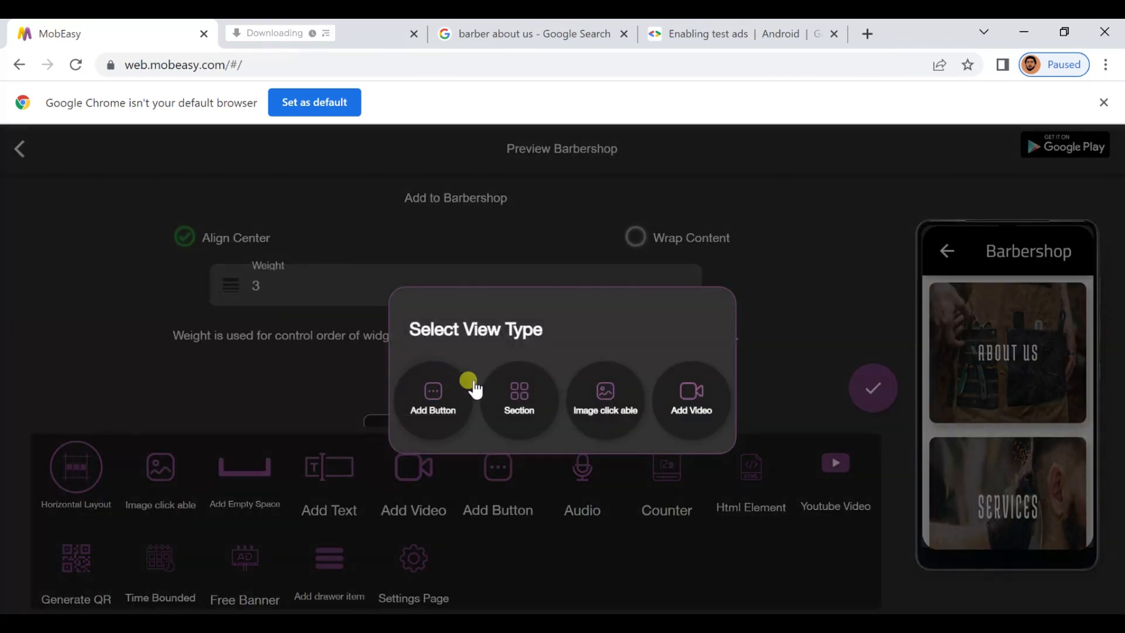
left_click(603, 426)
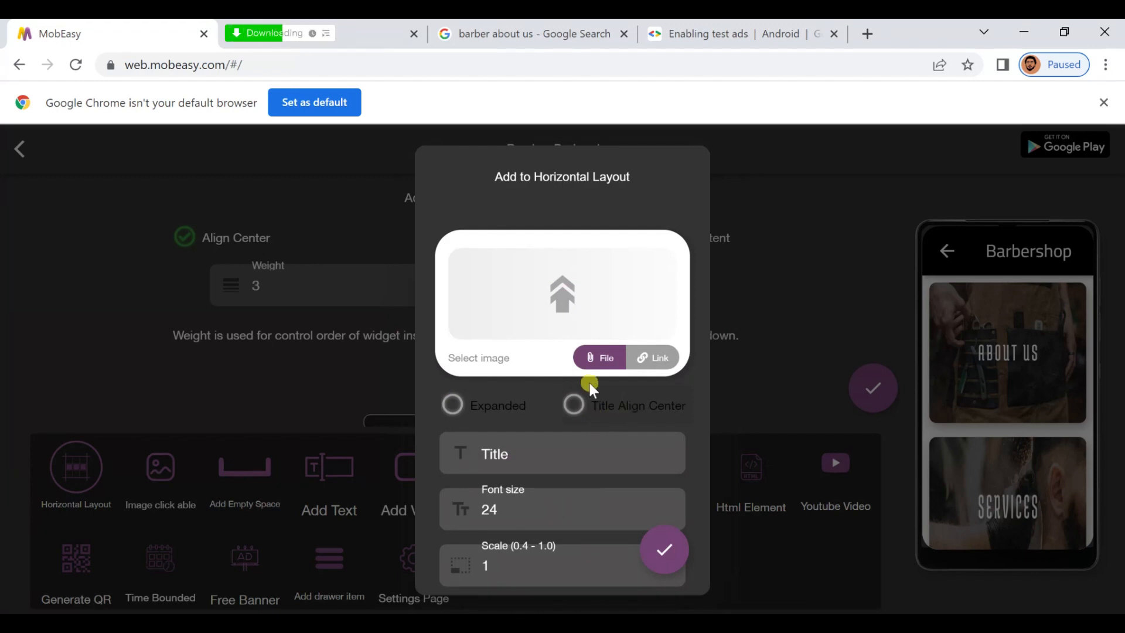
left_click(646, 360)
left_click(546, 280)
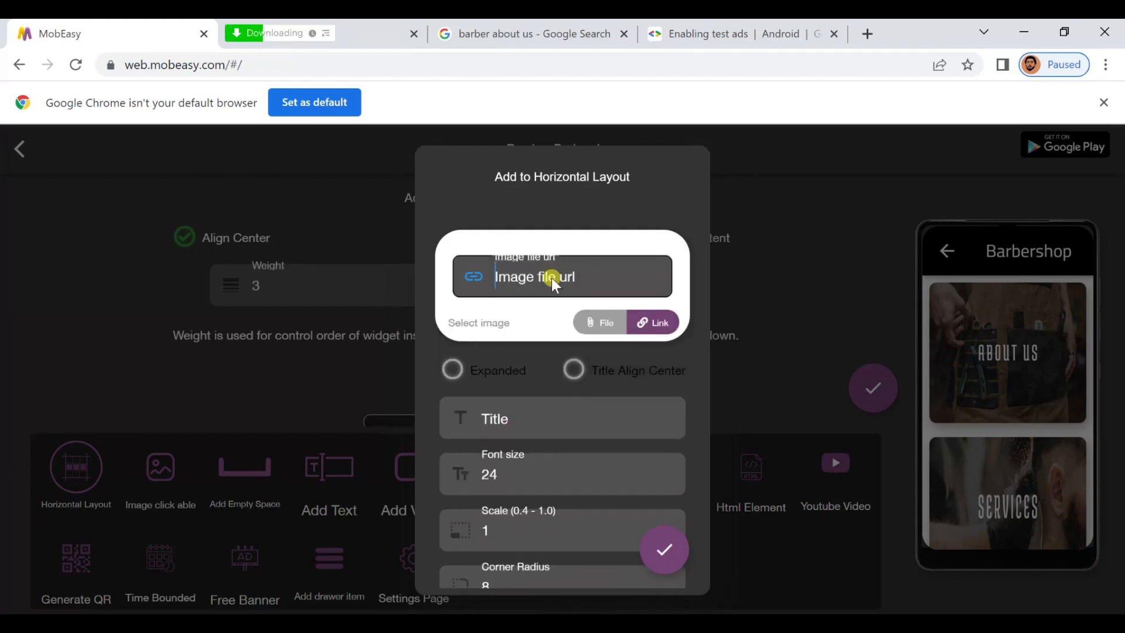
right_click(552, 279)
left_click(588, 417)
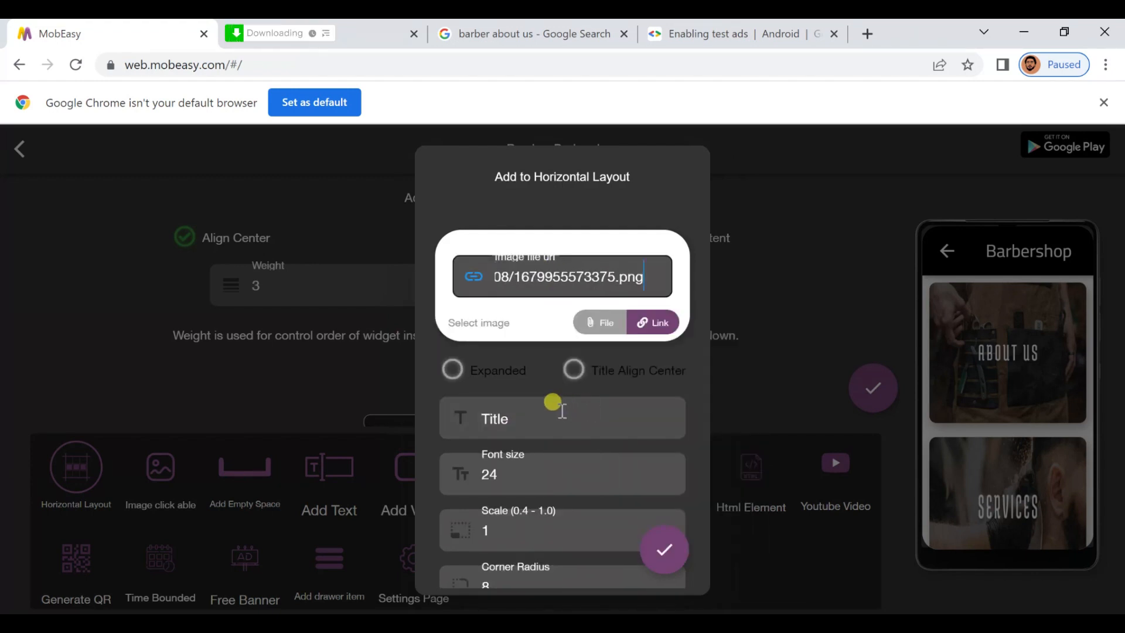
Make the layout's first image open the Photos (2023) page on click and add it to the horizontal layout
scroll(534, 400, "down", 5)
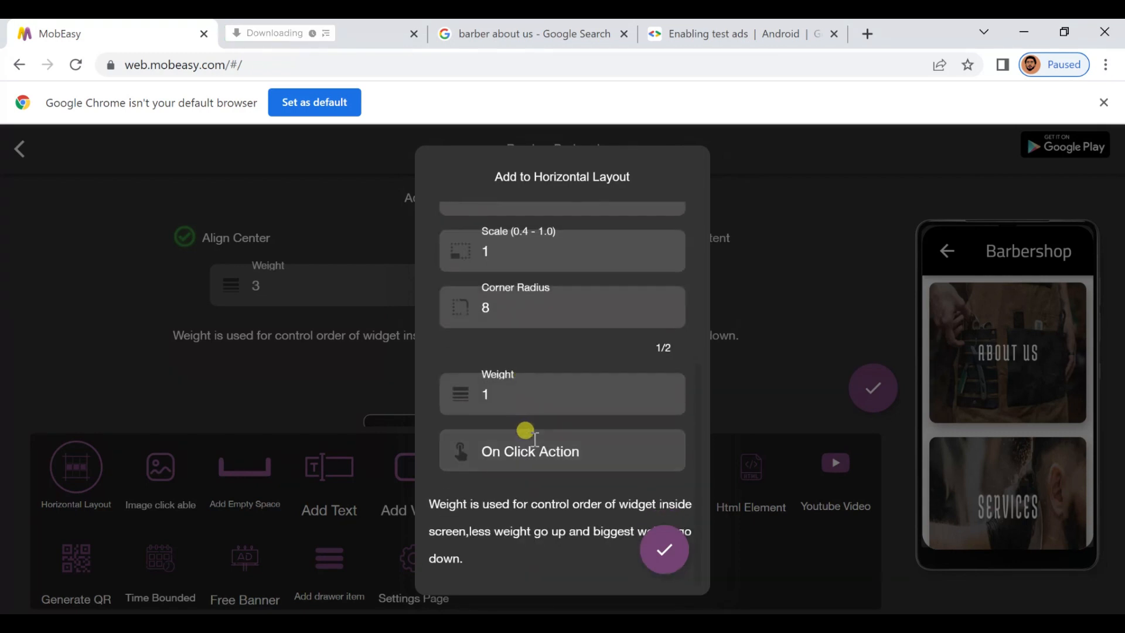
left_click(530, 448)
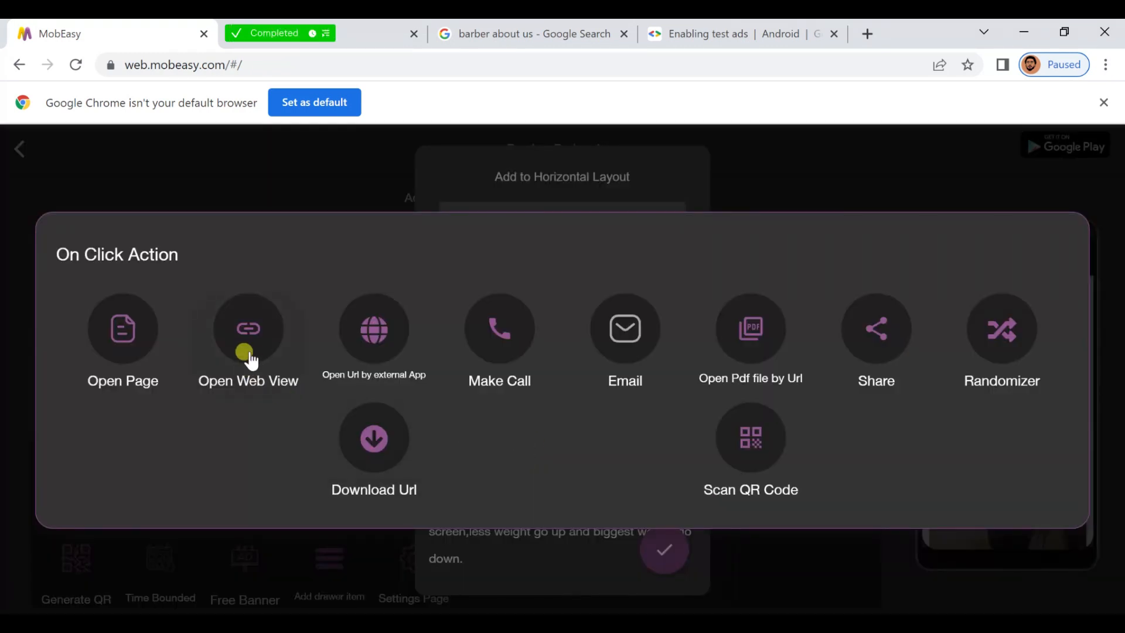
left_click(248, 354)
left_click(496, 454)
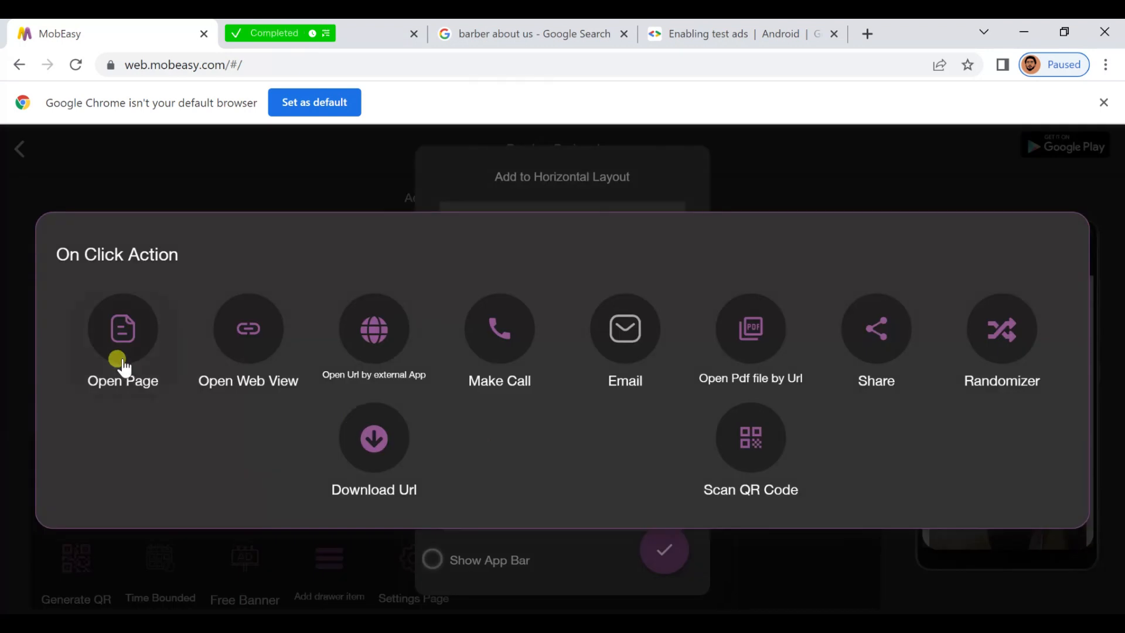
left_click(119, 362)
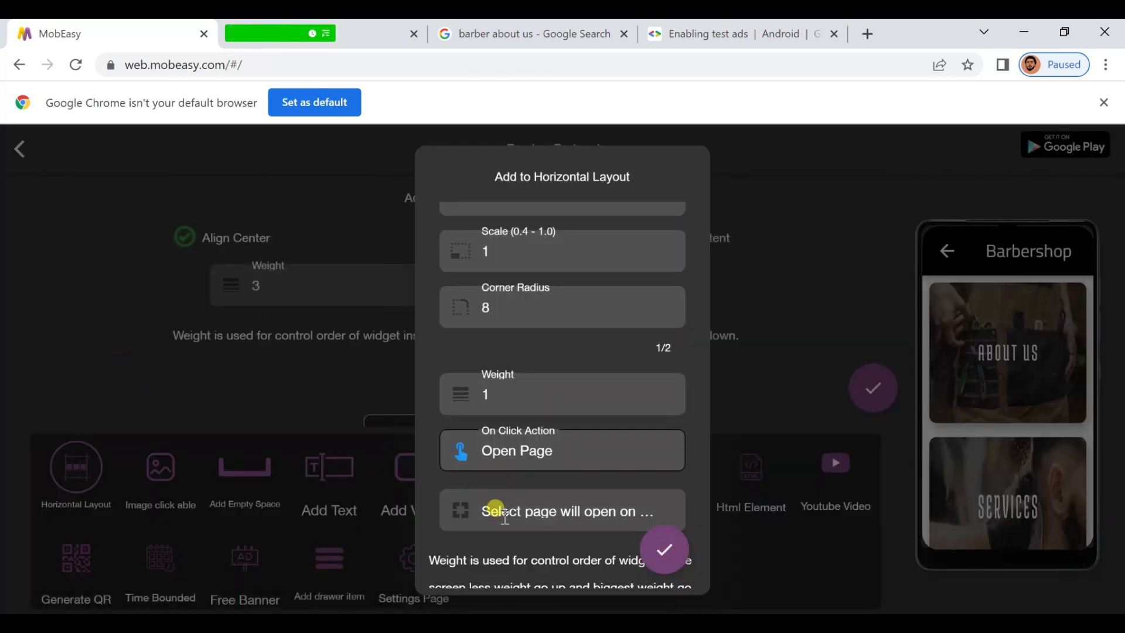
left_click(495, 510)
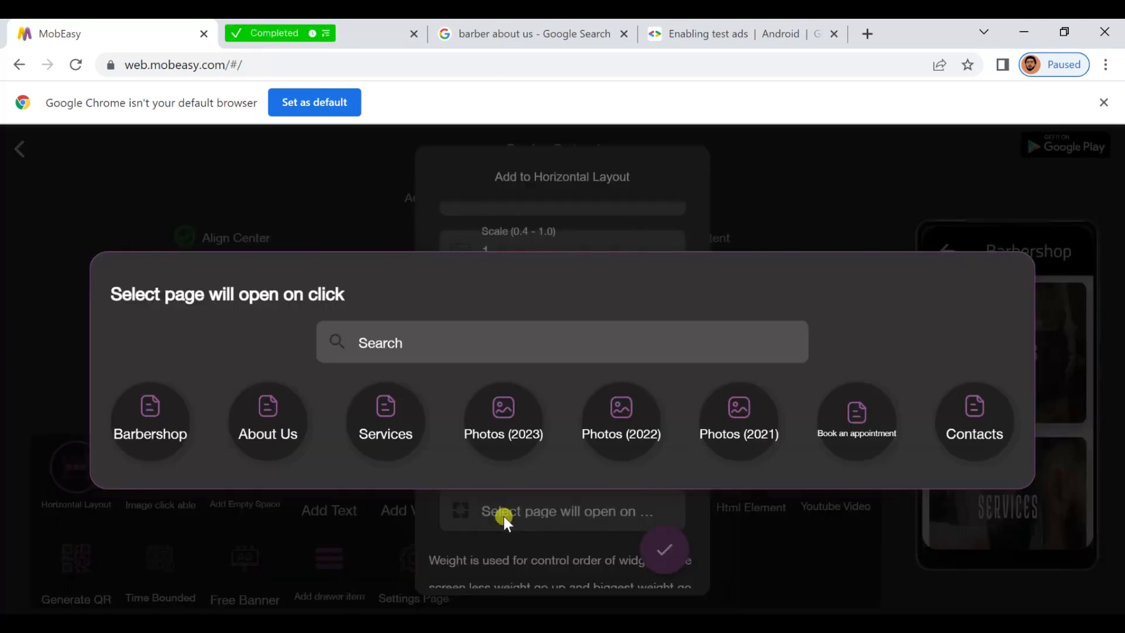
left_click(515, 440)
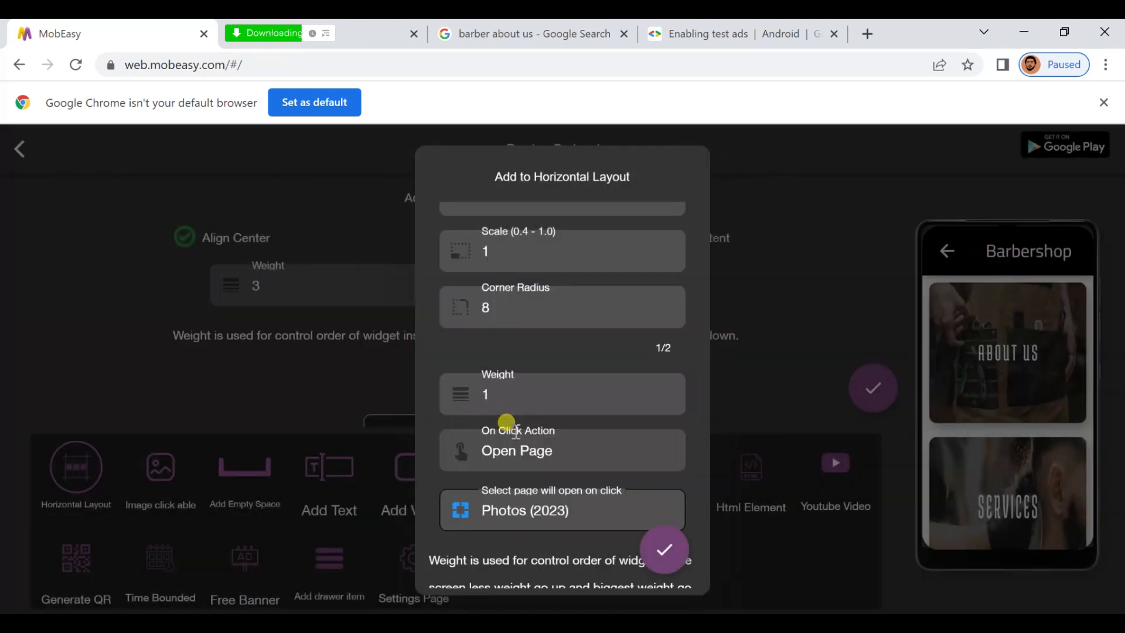
scroll(565, 437, "down", 1)
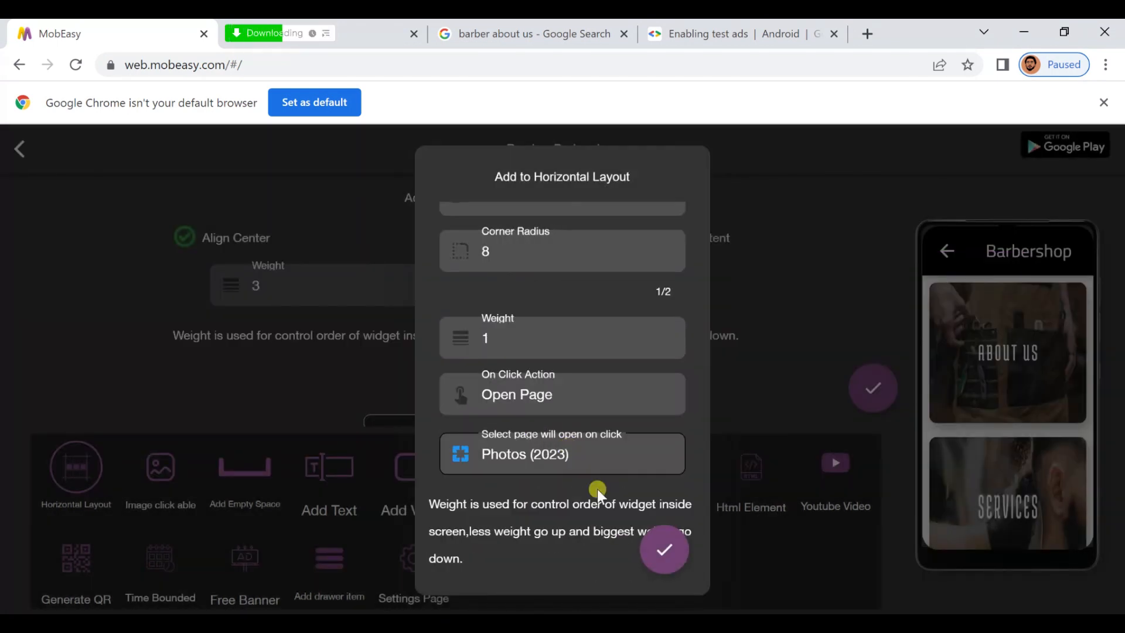
left_click(665, 550)
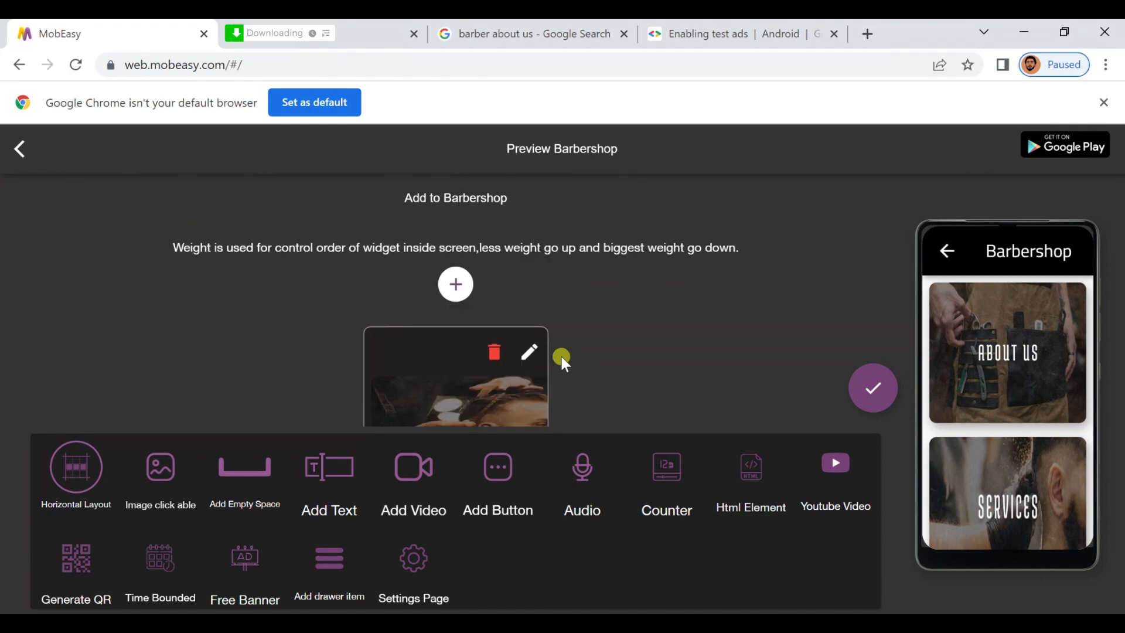
Start a second clickable image in the horizontal layout with the copied image URL as its source
left_click(457, 285)
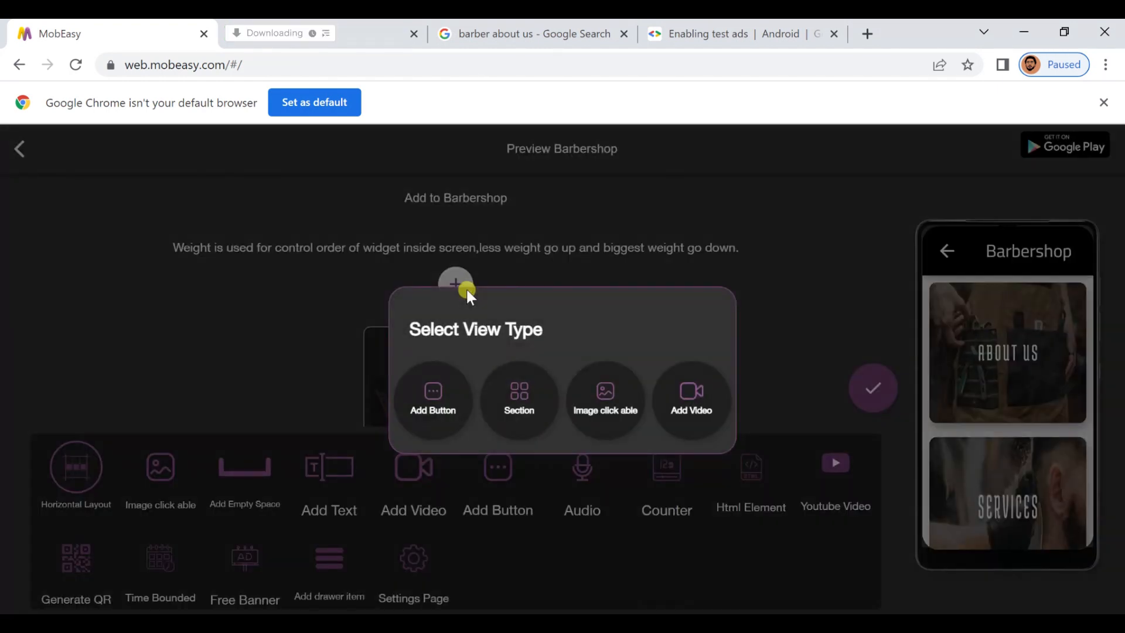
left_click(603, 417)
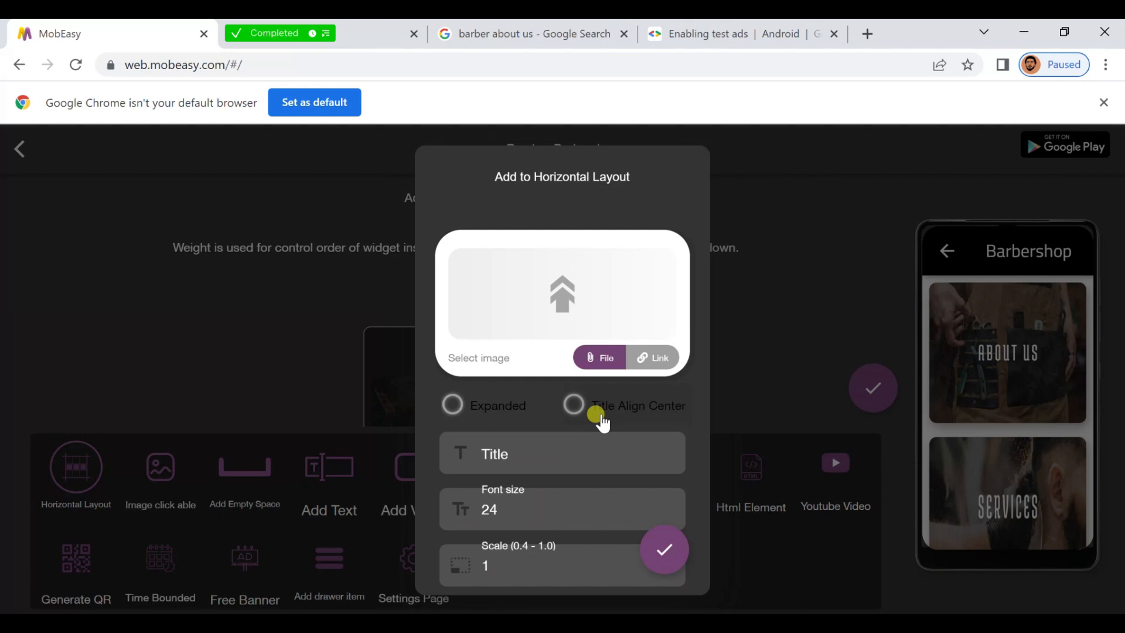
left_click(660, 357)
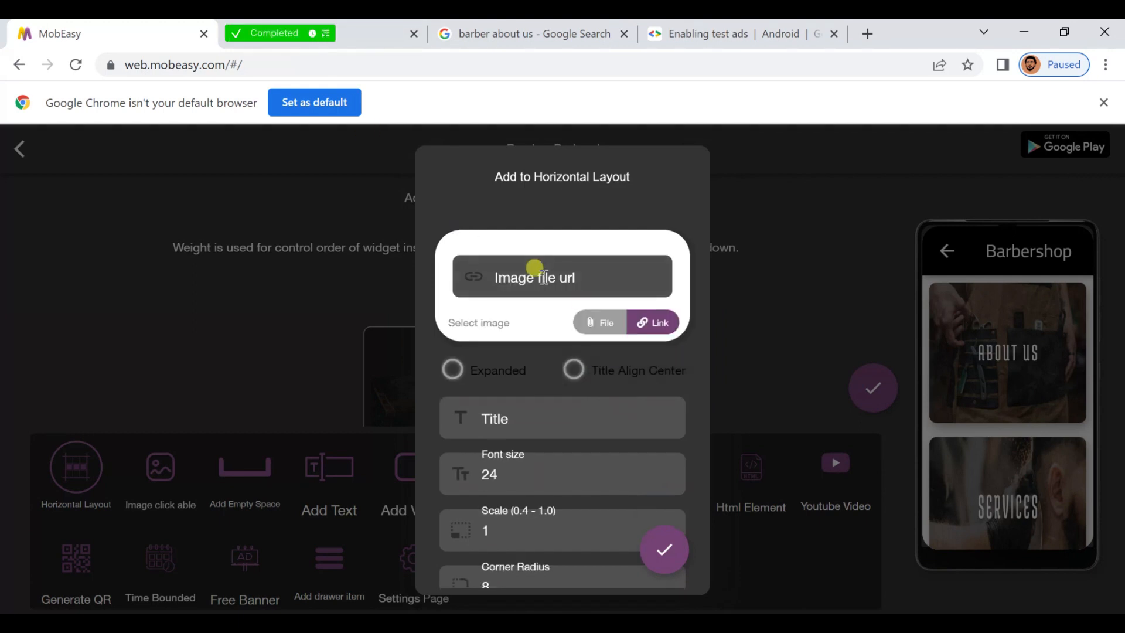
left_click(533, 259)
right_click(544, 279)
left_click(610, 410)
Make the second image open the Photos (2022) page on click and add it to the horizontal layout
scroll(605, 408, "down", 5)
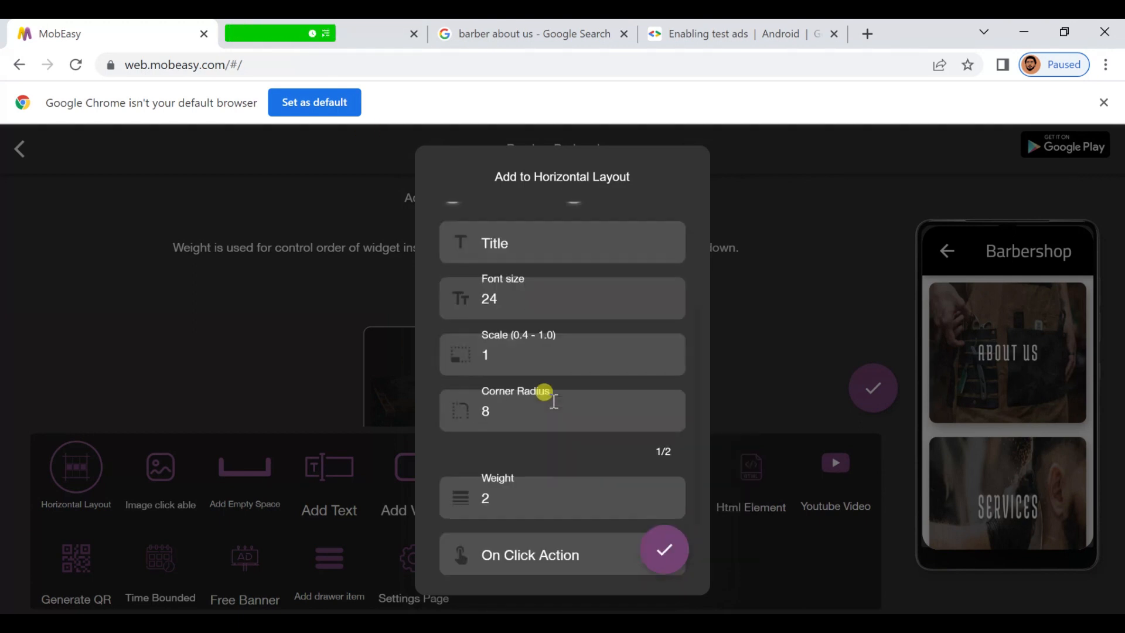
left_click(544, 452)
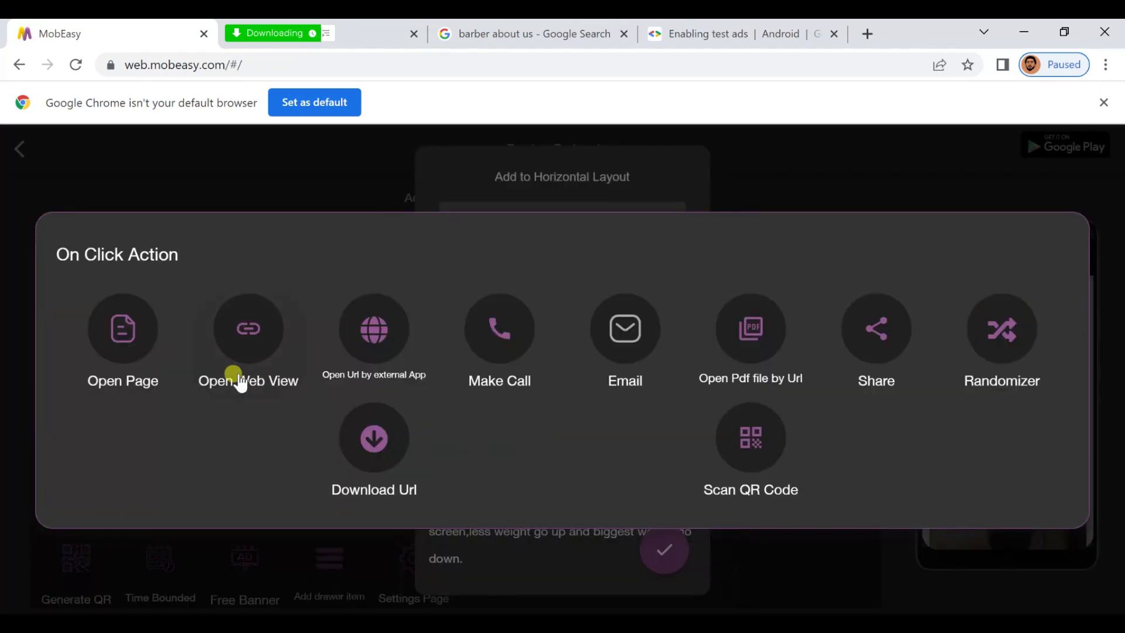
left_click(142, 352)
scroll(496, 431, "down", 1)
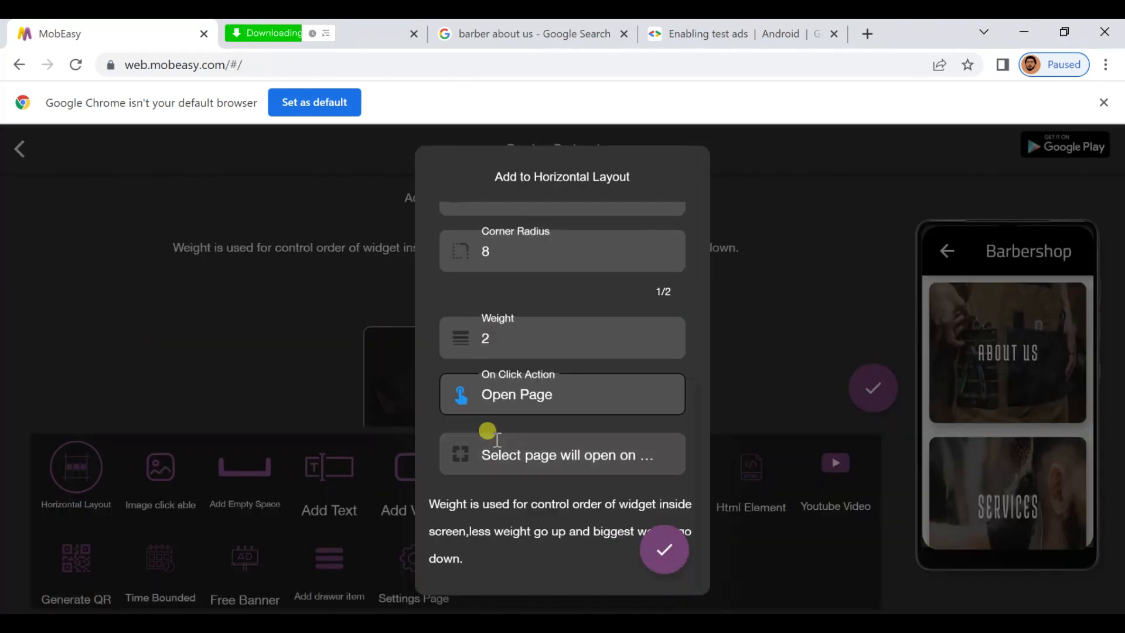
left_click(494, 452)
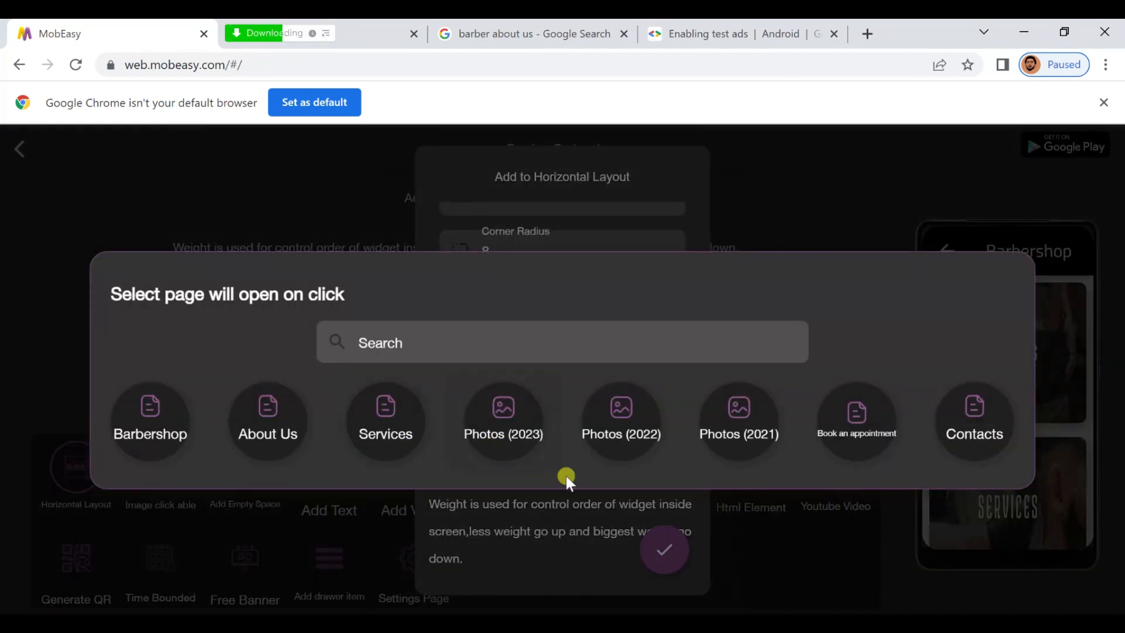
left_click(614, 448)
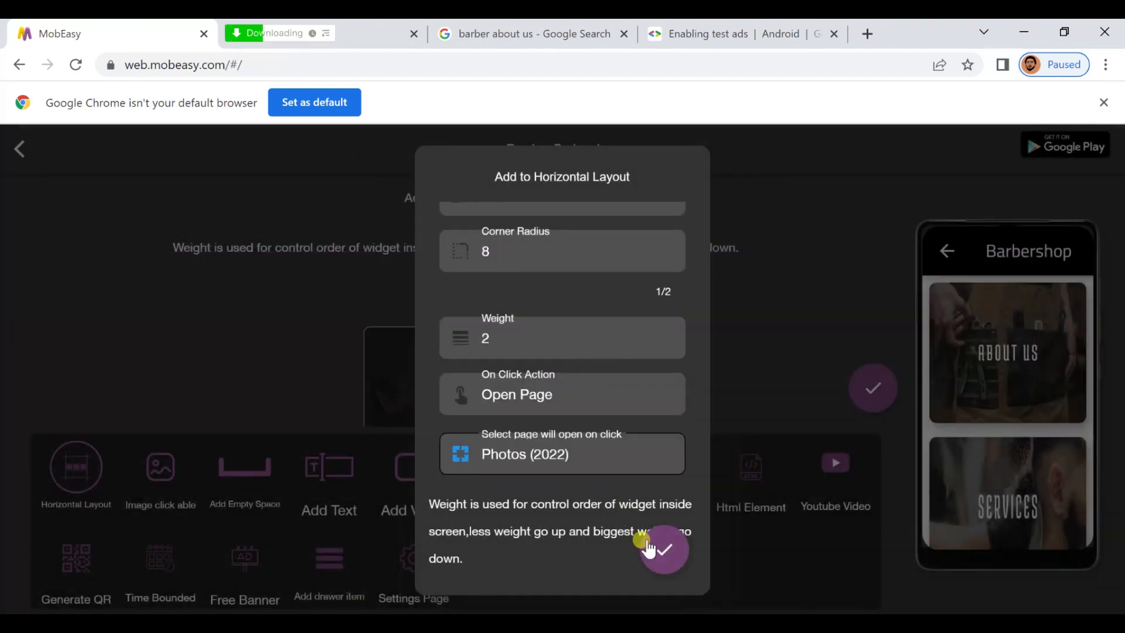
left_click(648, 545)
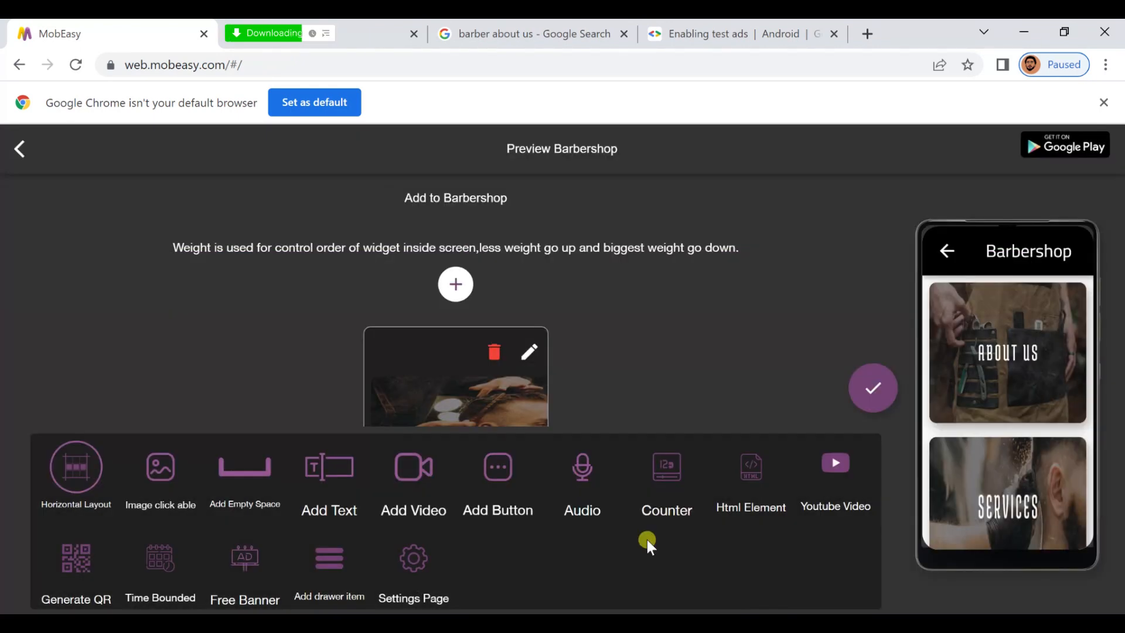
Start a third clickable image in the horizontal layout with the copied image URL as its source
left_click(456, 285)
left_click(590, 389)
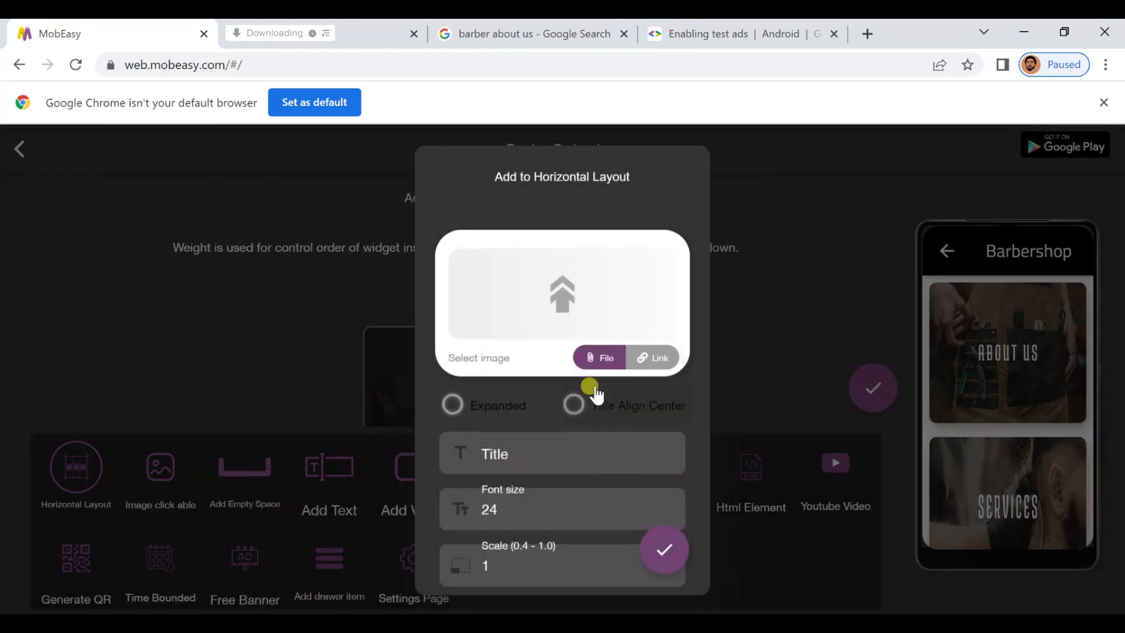
left_click(648, 355)
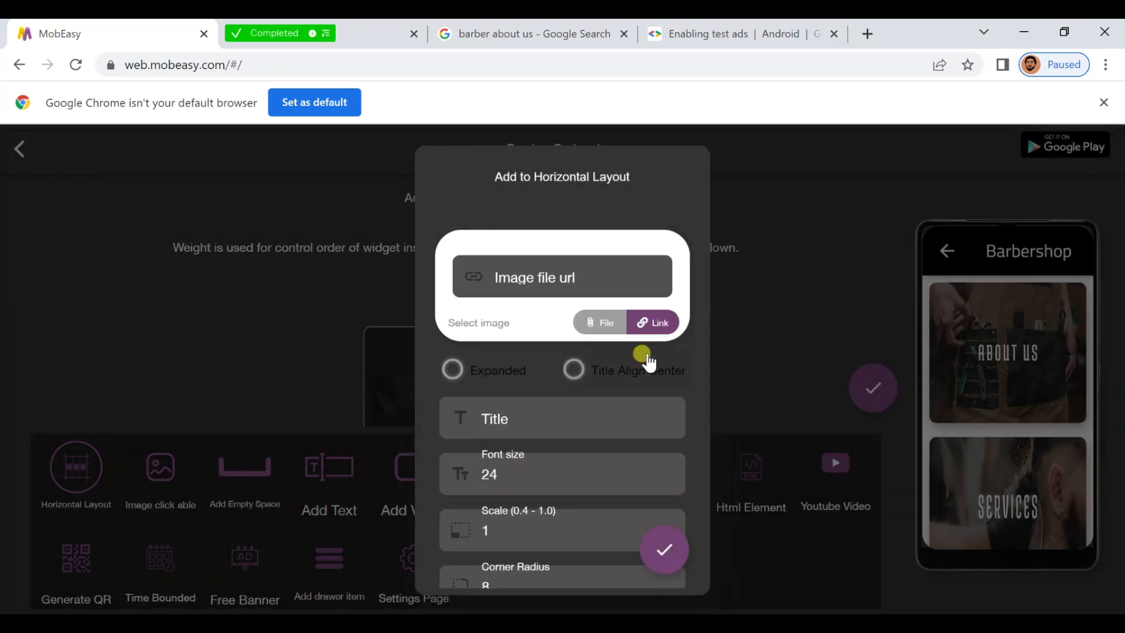
right_click(545, 276)
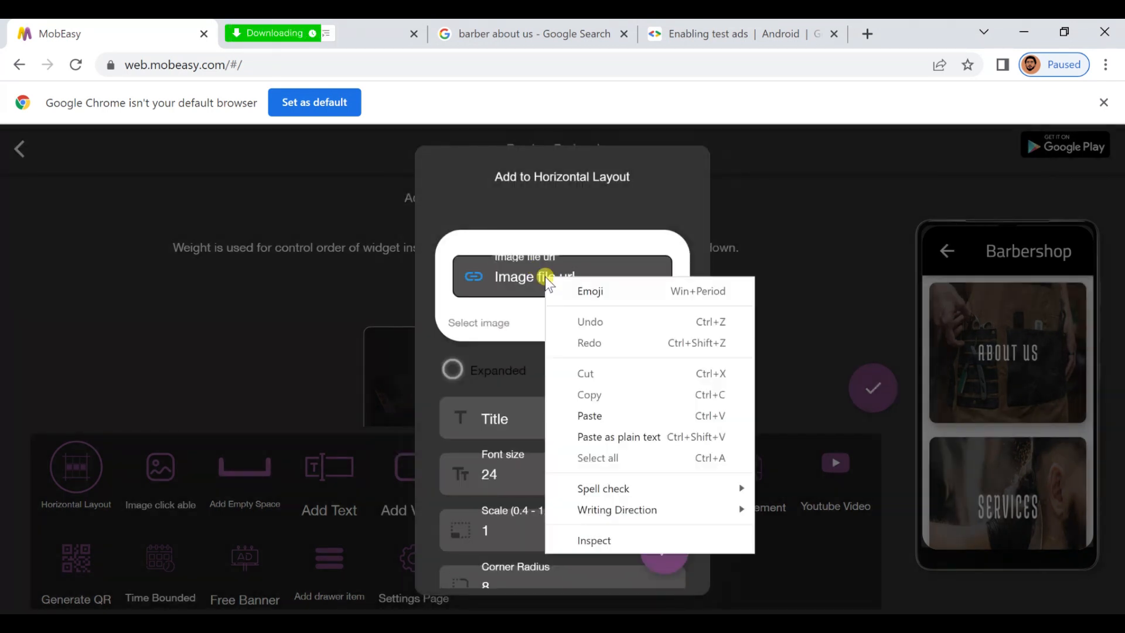
left_click(616, 421)
Make the third image open the Photos (2021) page on click and add it to the horizontal layout
scroll(608, 412, "down", 5)
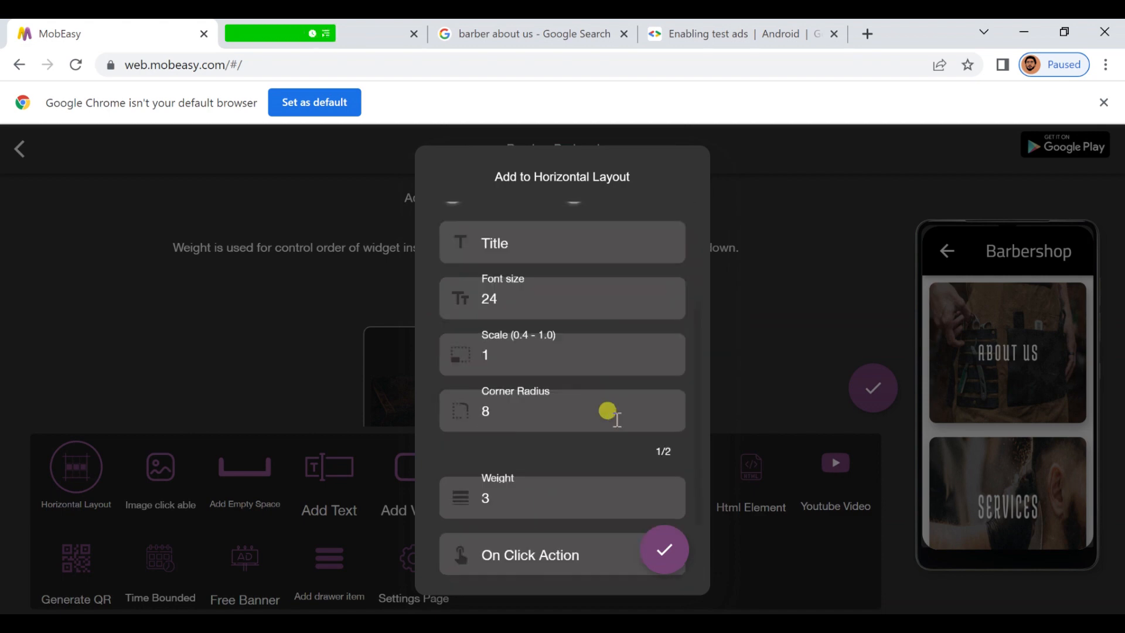
left_click(577, 447)
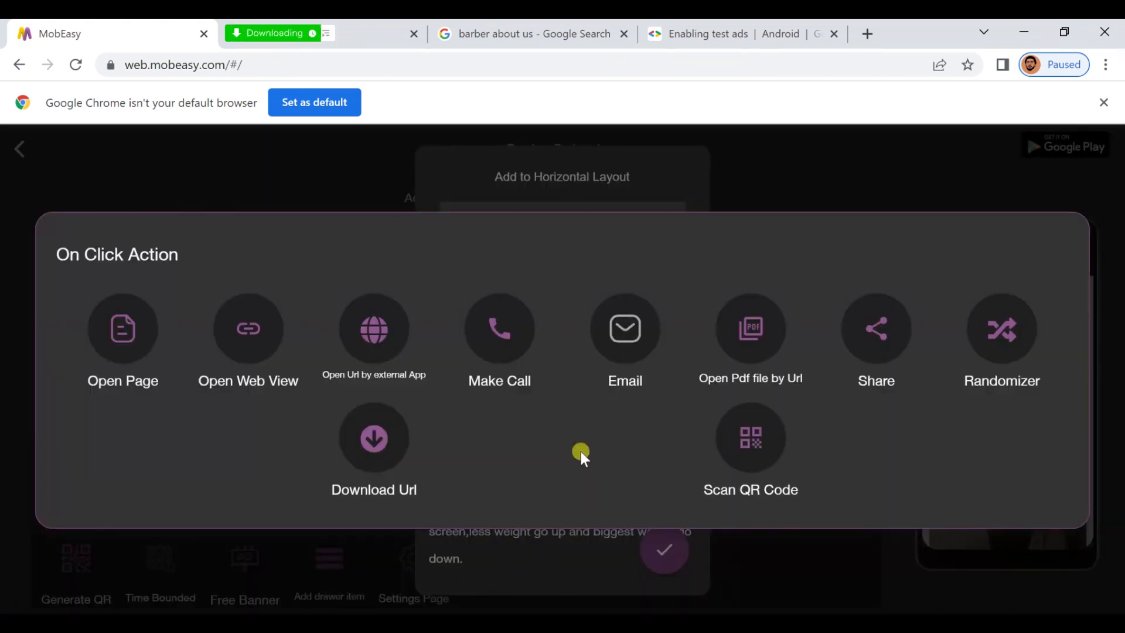
left_click(136, 366)
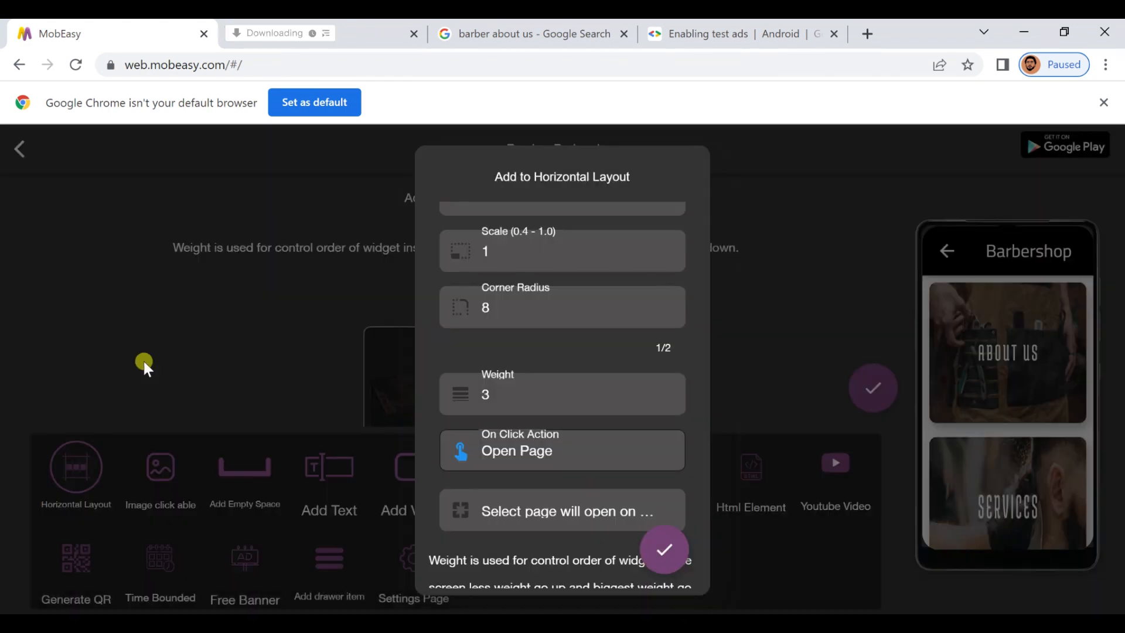
left_click(489, 511)
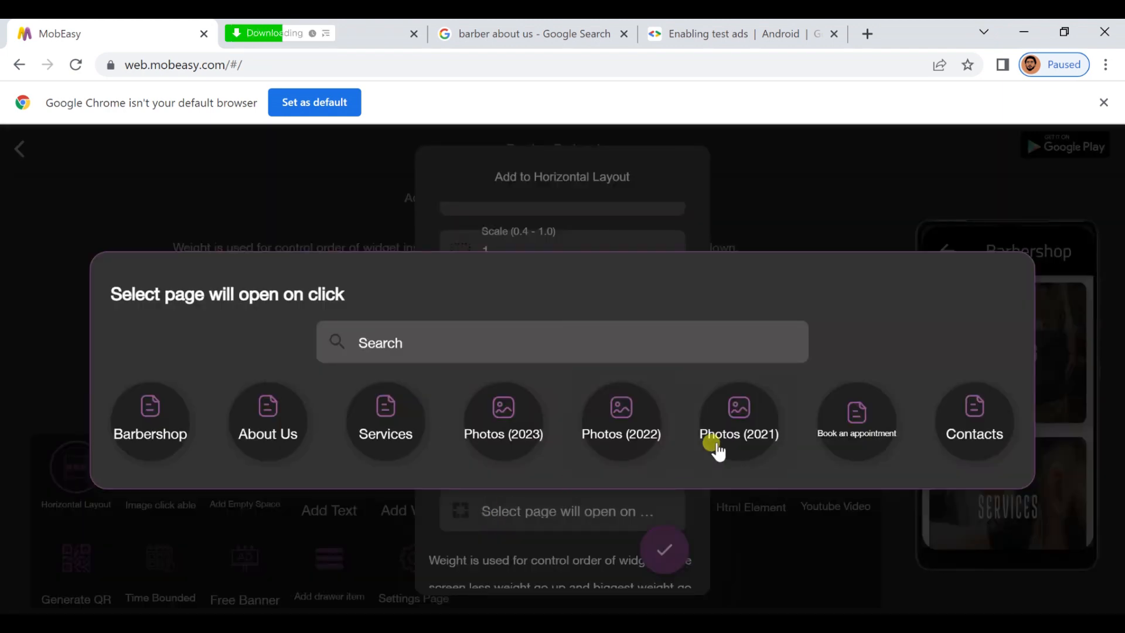
left_click(740, 428)
scroll(640, 442, "down", 2)
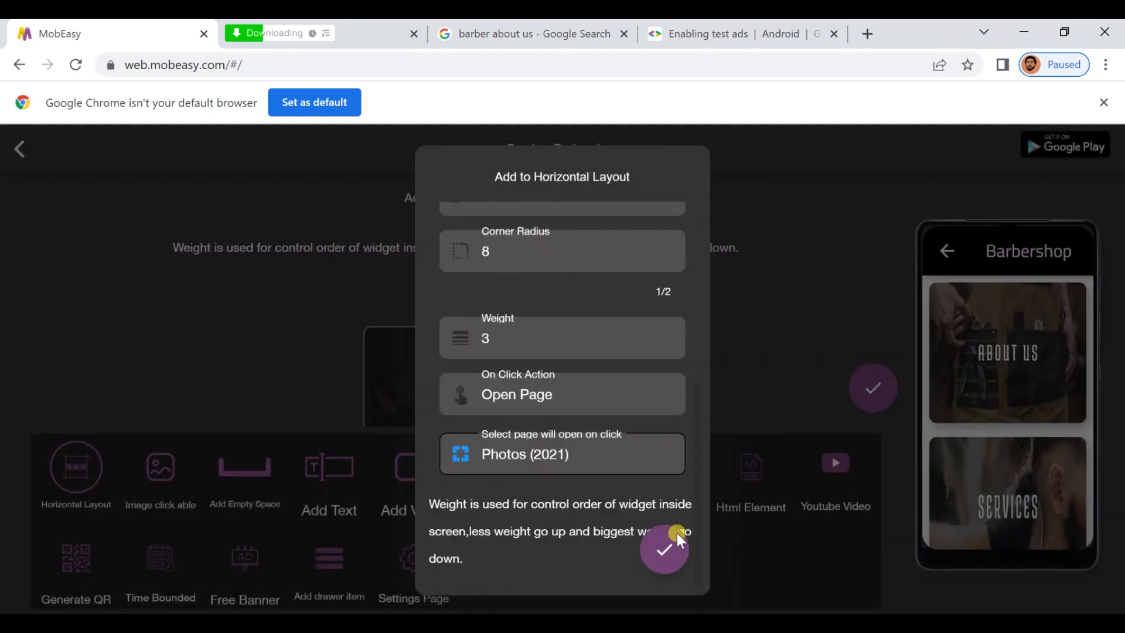
left_click(665, 554)
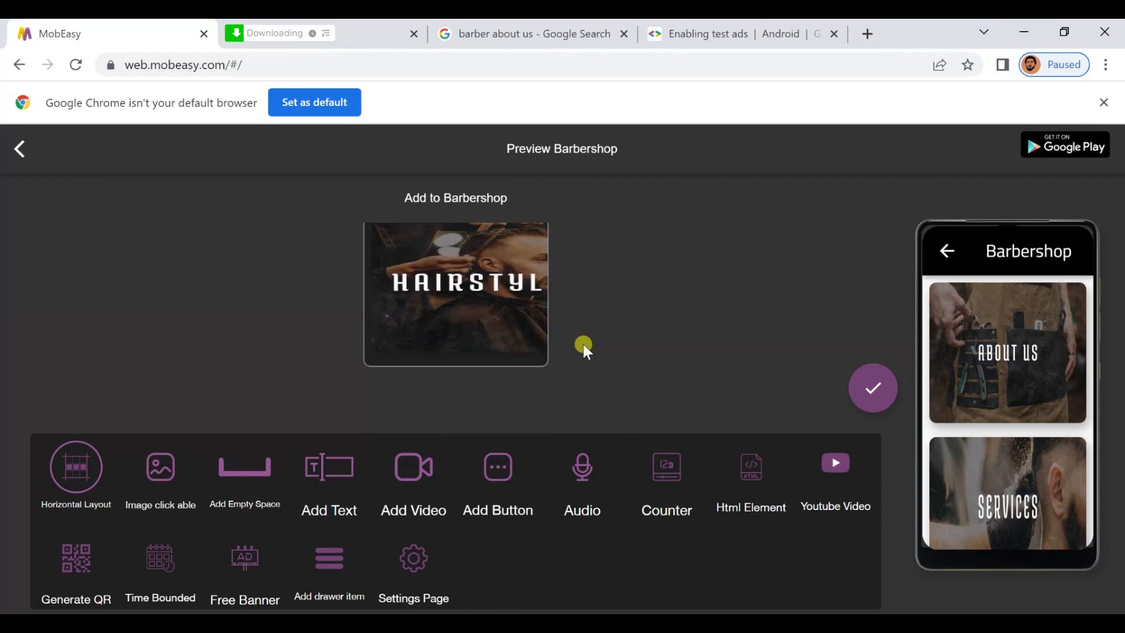
Add the finished horizontal layout to the Barbershop home page, check it in the preview and save the page
left_click(869, 402)
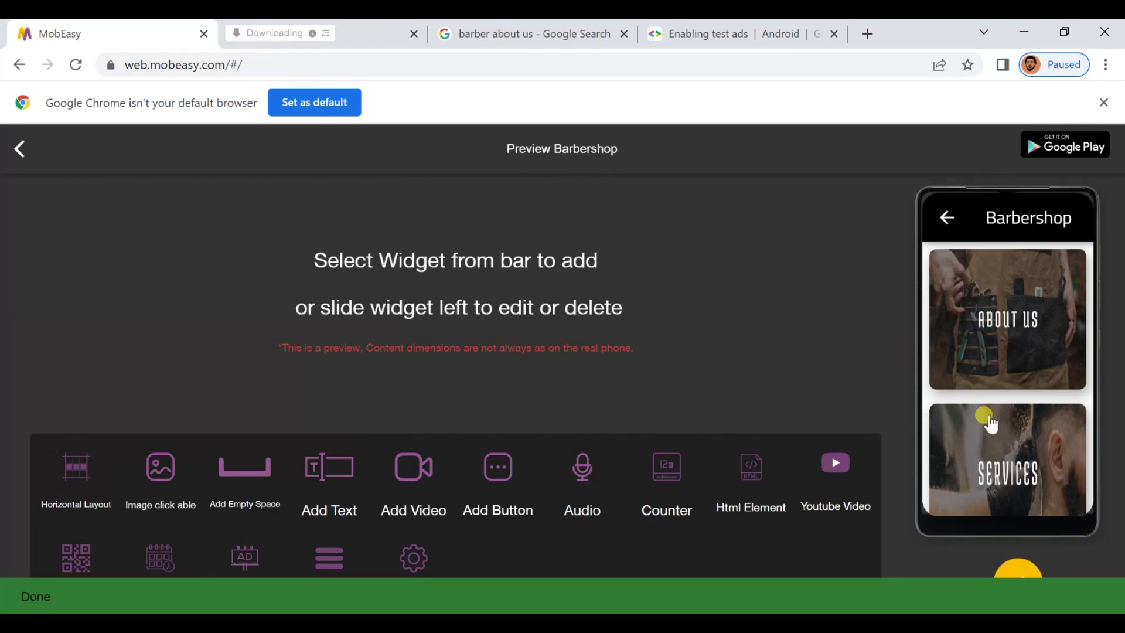
scroll(991, 422, "down", 4)
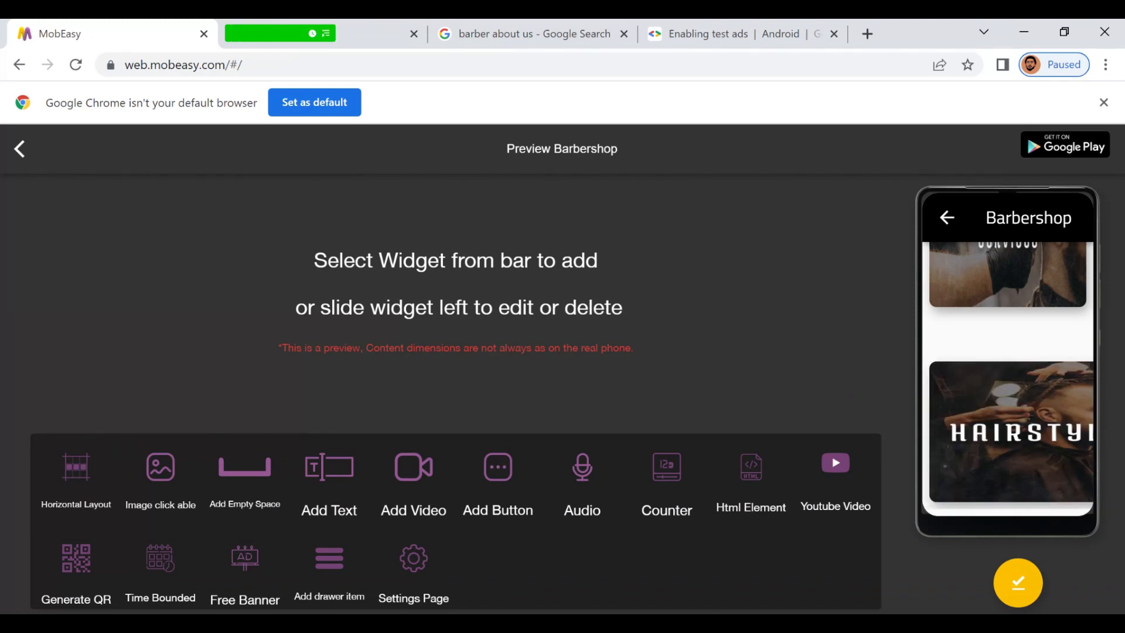
left_click(1019, 583)
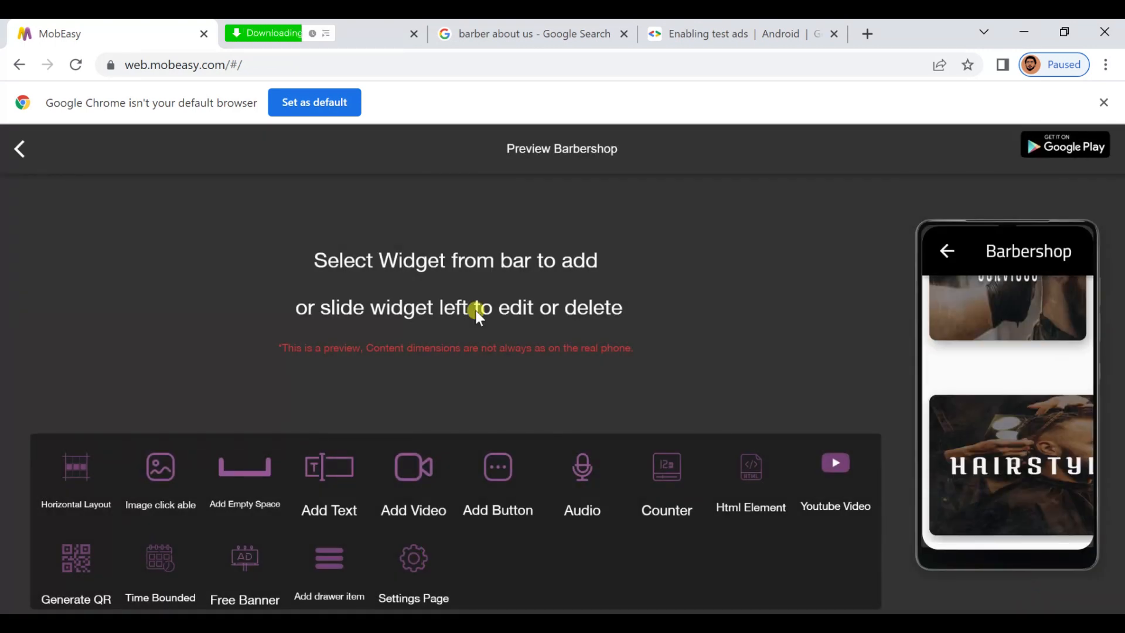
Start a new clickable image on the Barbershop page with the copied image URL as its source
left_click(162, 490)
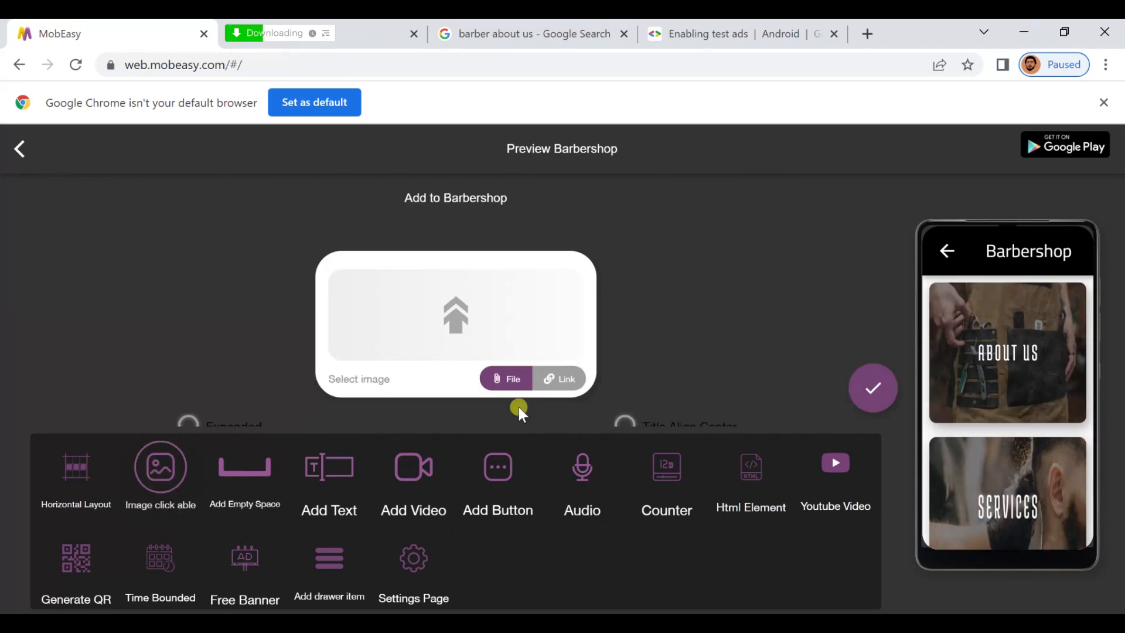
left_click(560, 380)
left_click(459, 294)
right_click(466, 296)
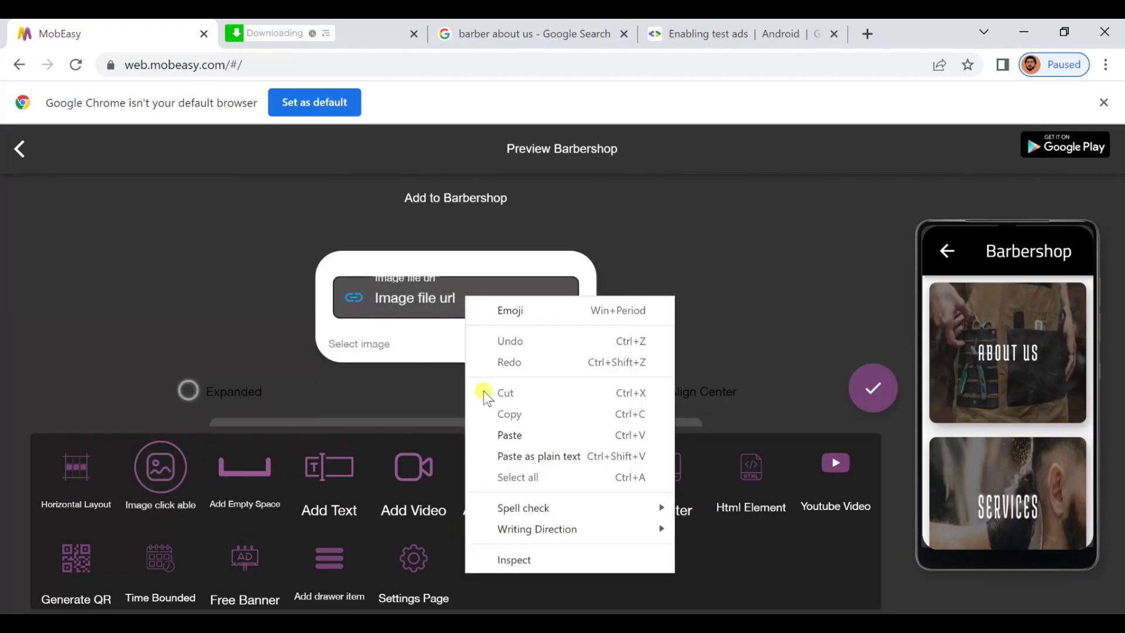
left_click(505, 434)
Make the image open the Book an appointment page on click, add it to the Barbershop page and save the page
scroll(455, 329, "down", 5)
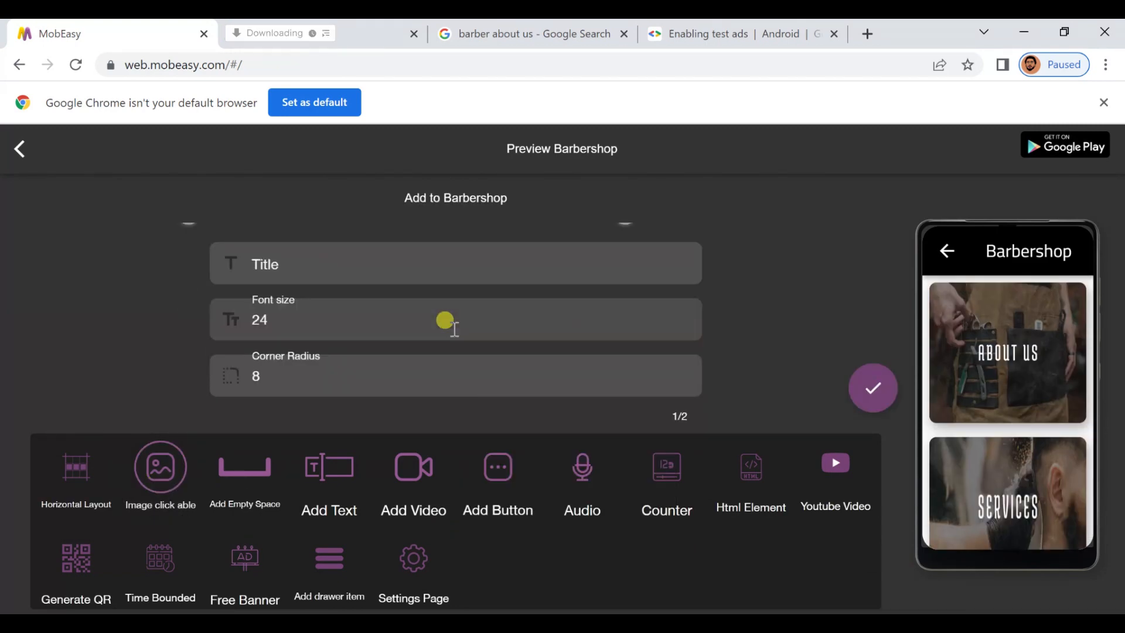
left_click(417, 347)
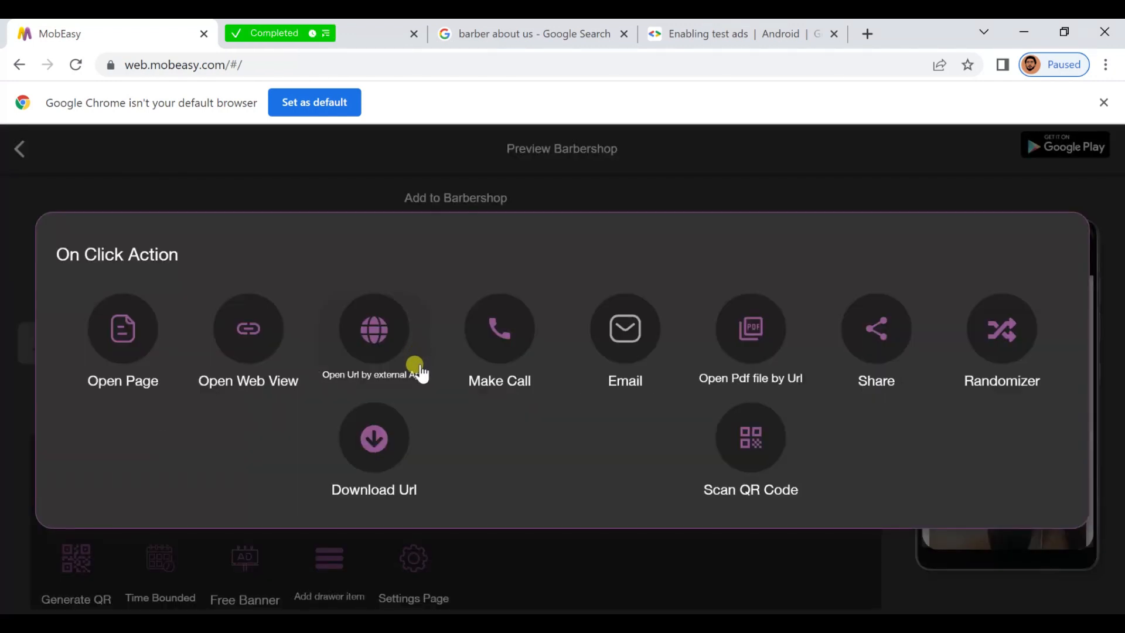
left_click(96, 339)
left_click(148, 349)
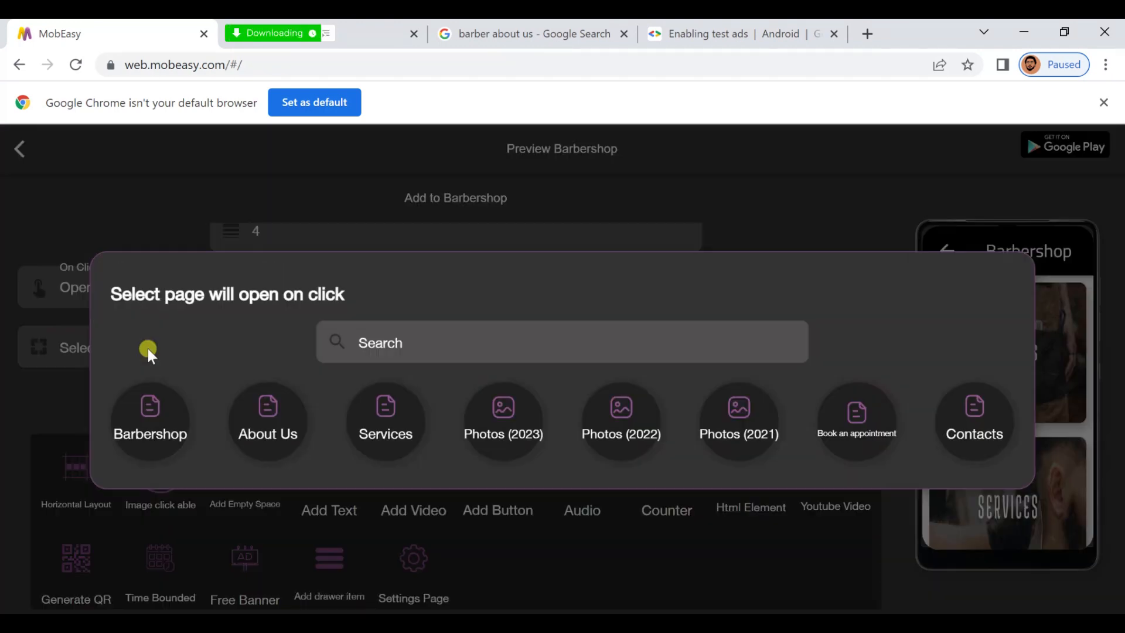
left_click(845, 440)
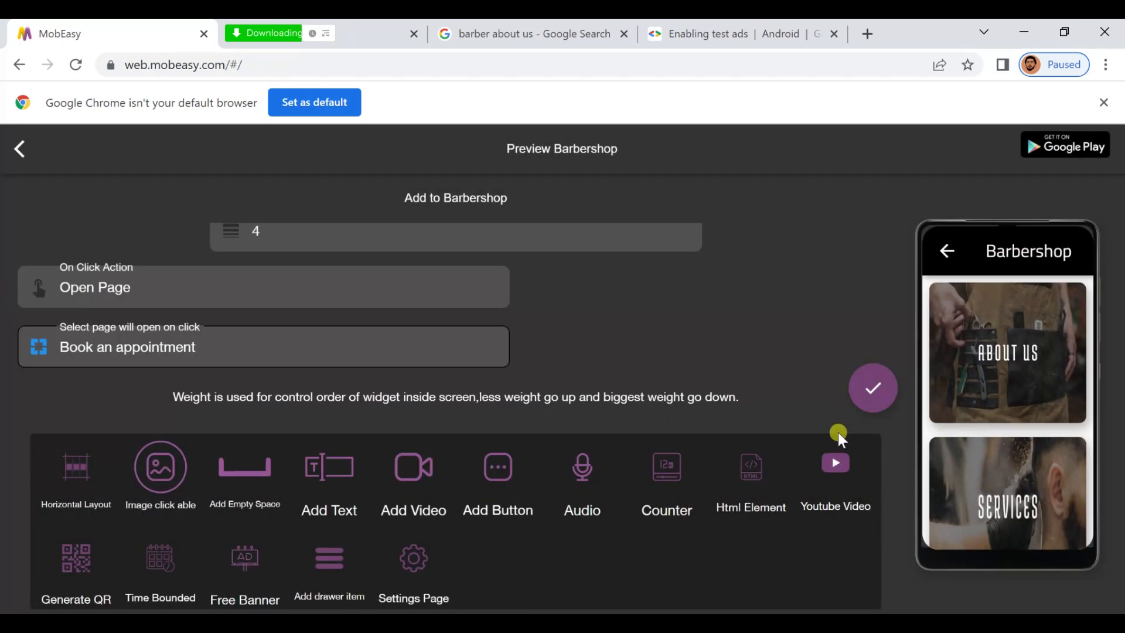
left_click(874, 390)
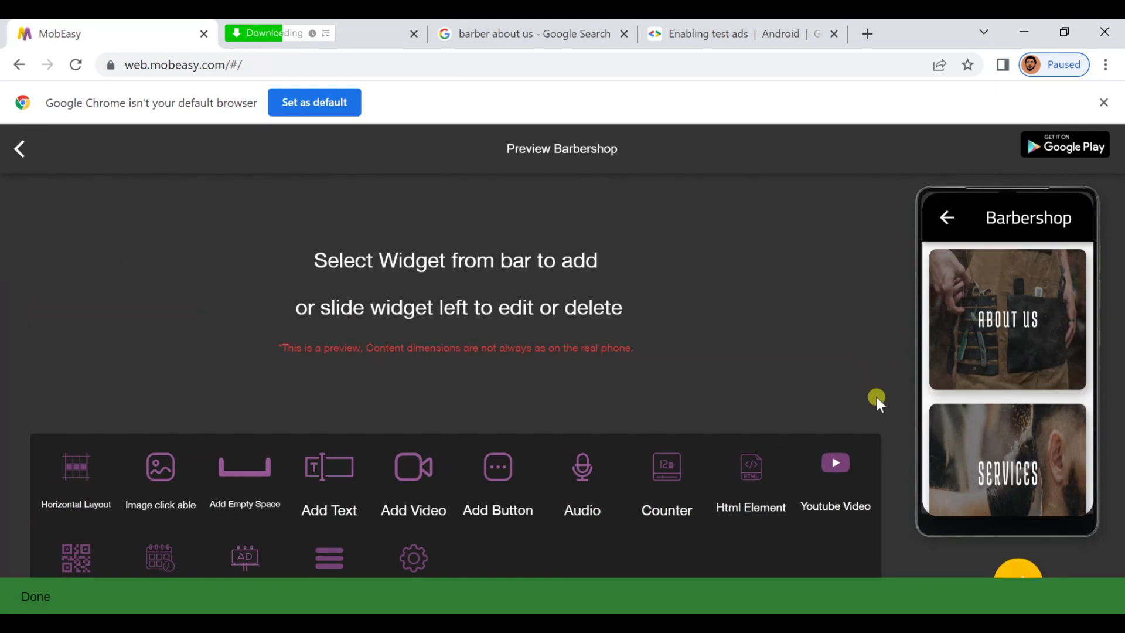
scroll(1004, 431, "down", 3)
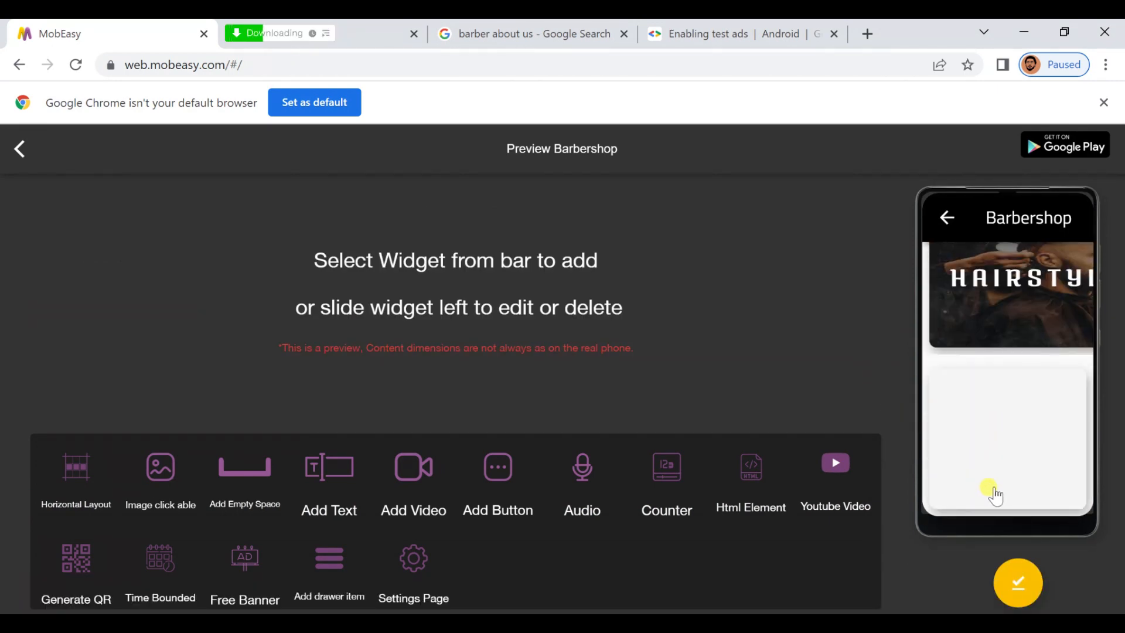
left_click(1018, 573)
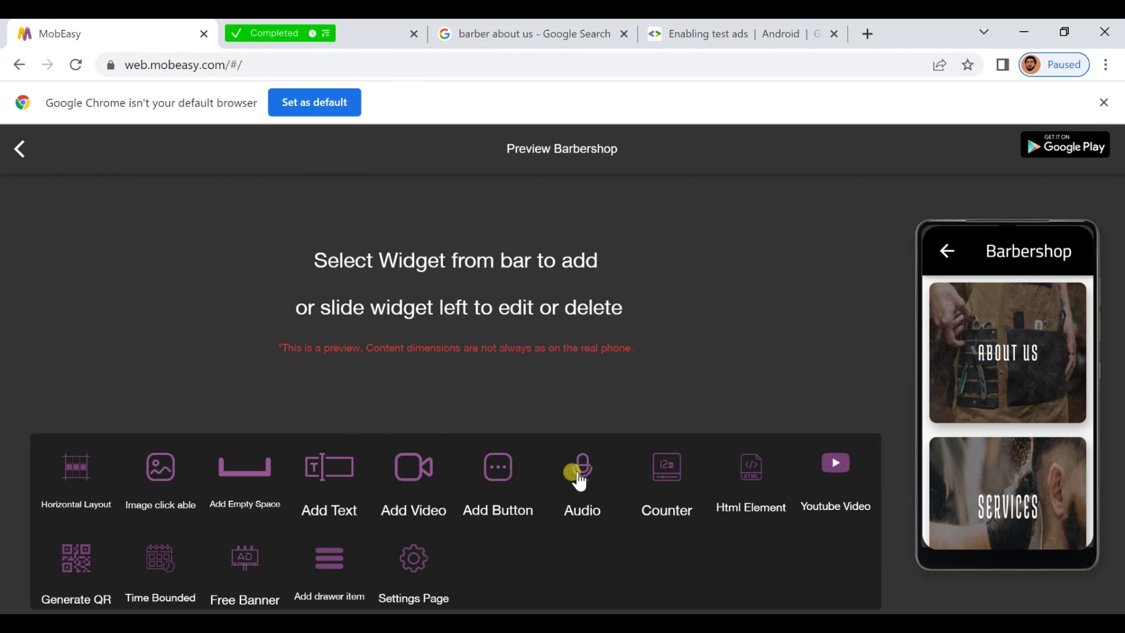
Start another clickable image for the Barbershop page, using the copied contact image URL as its source
left_click(169, 490)
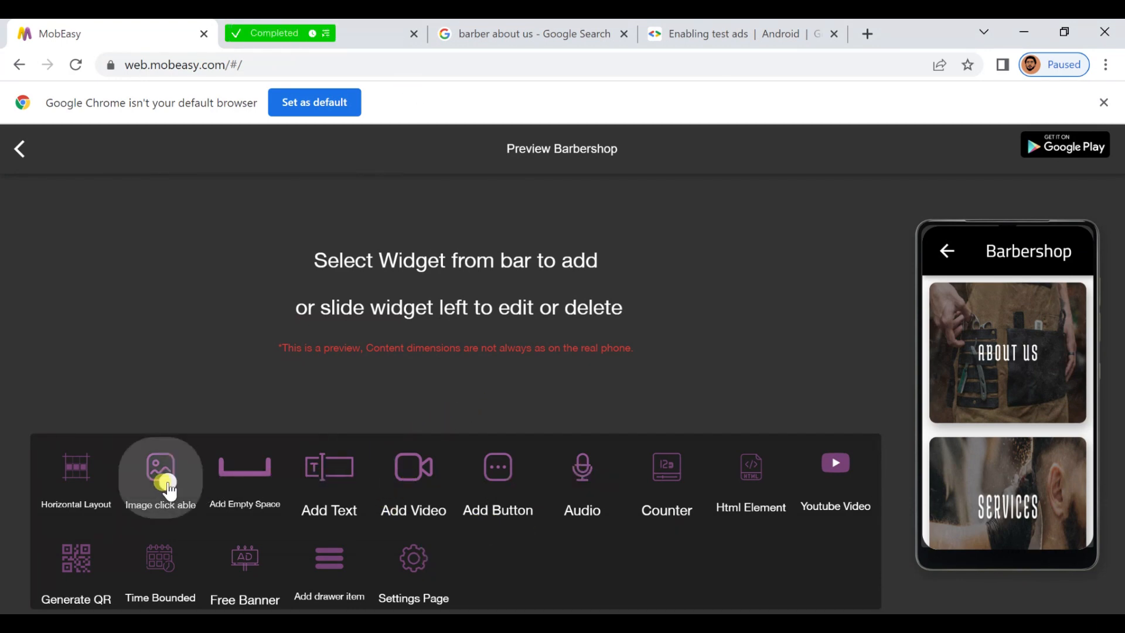
left_click(560, 380)
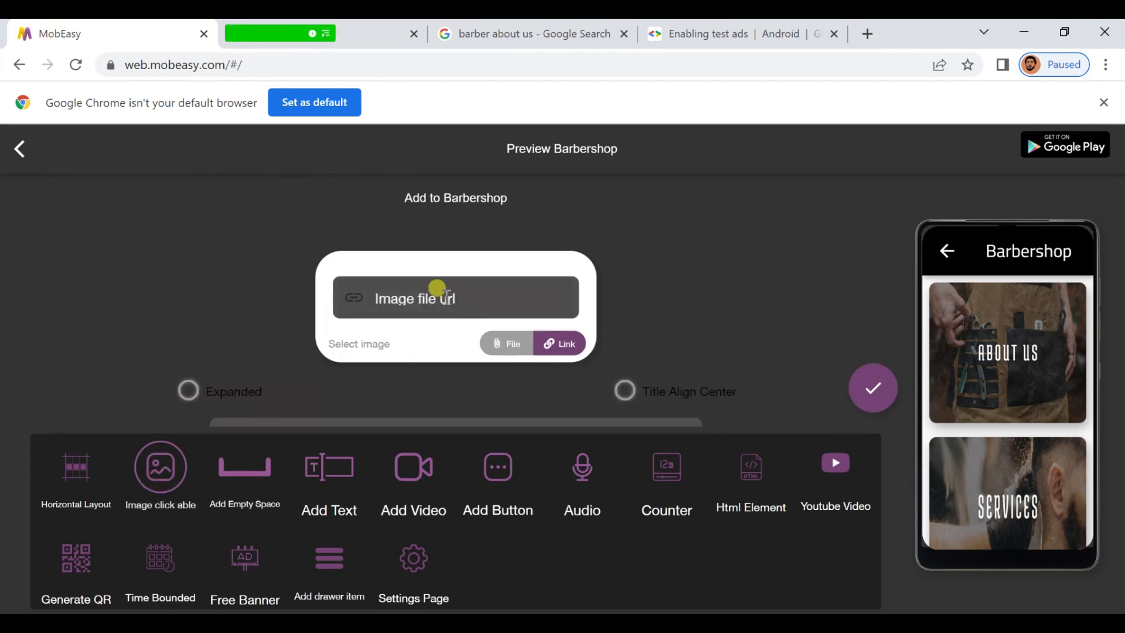
left_click(442, 293)
right_click(441, 291)
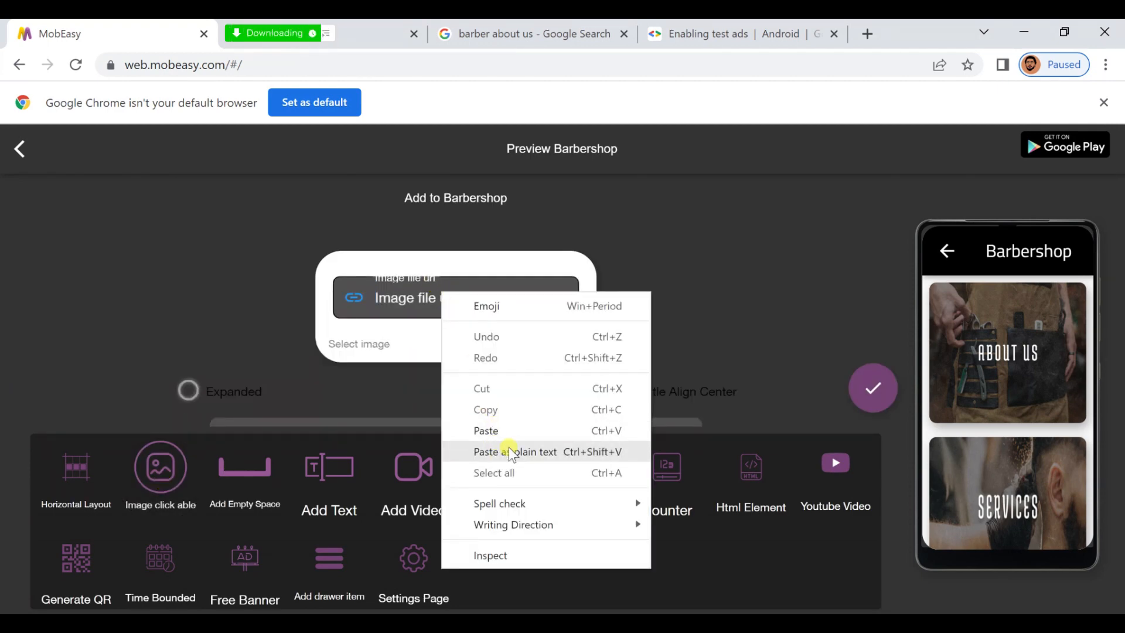
left_click(511, 431)
Make the image open the Contacts page on click, add it to the Barbershop page, and save and check the preview
scroll(399, 359, "down", 6)
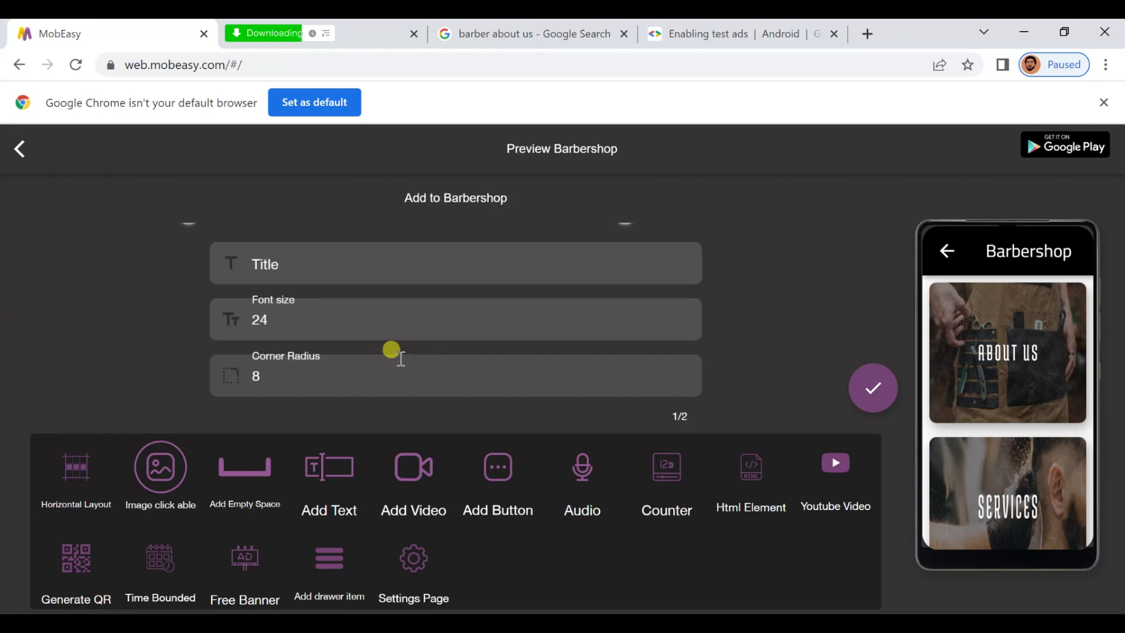
left_click(333, 347)
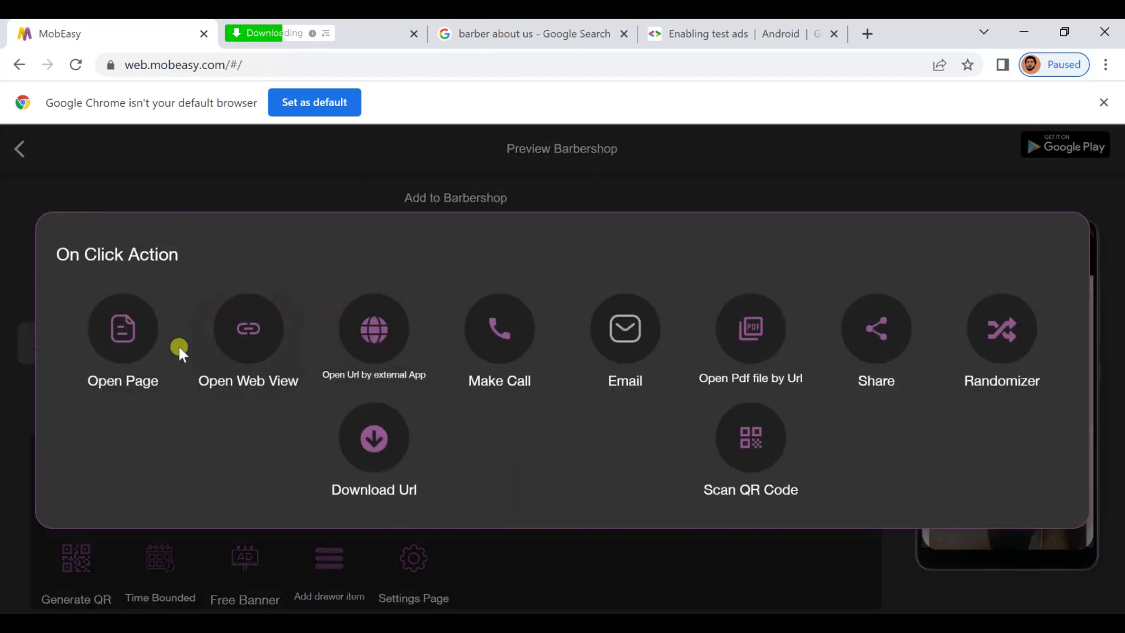
left_click(146, 352)
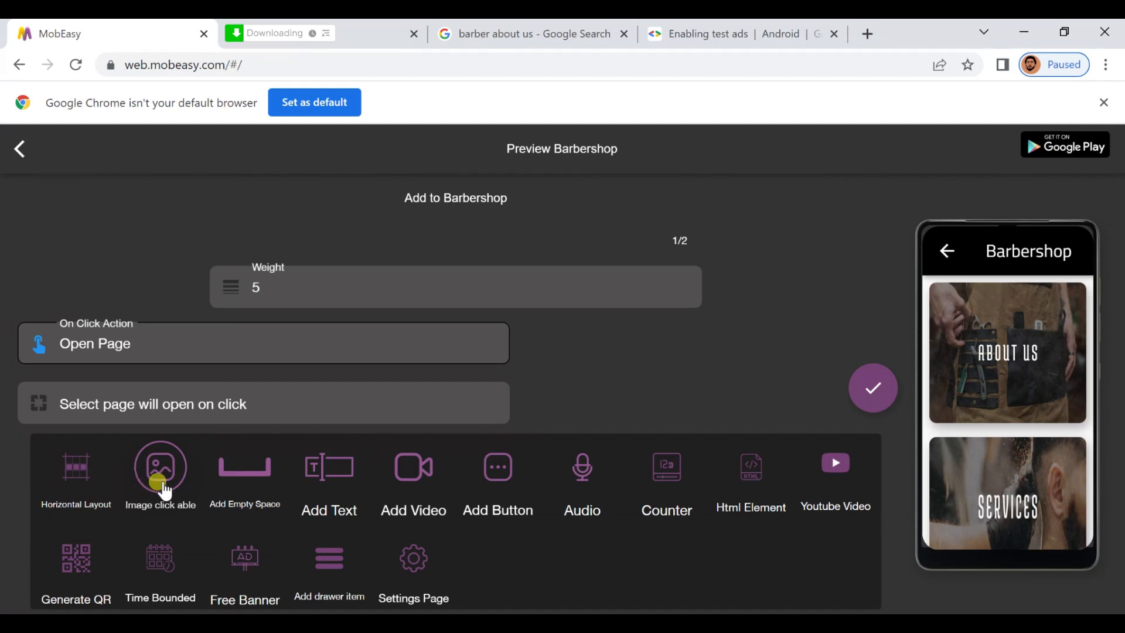
left_click(166, 393)
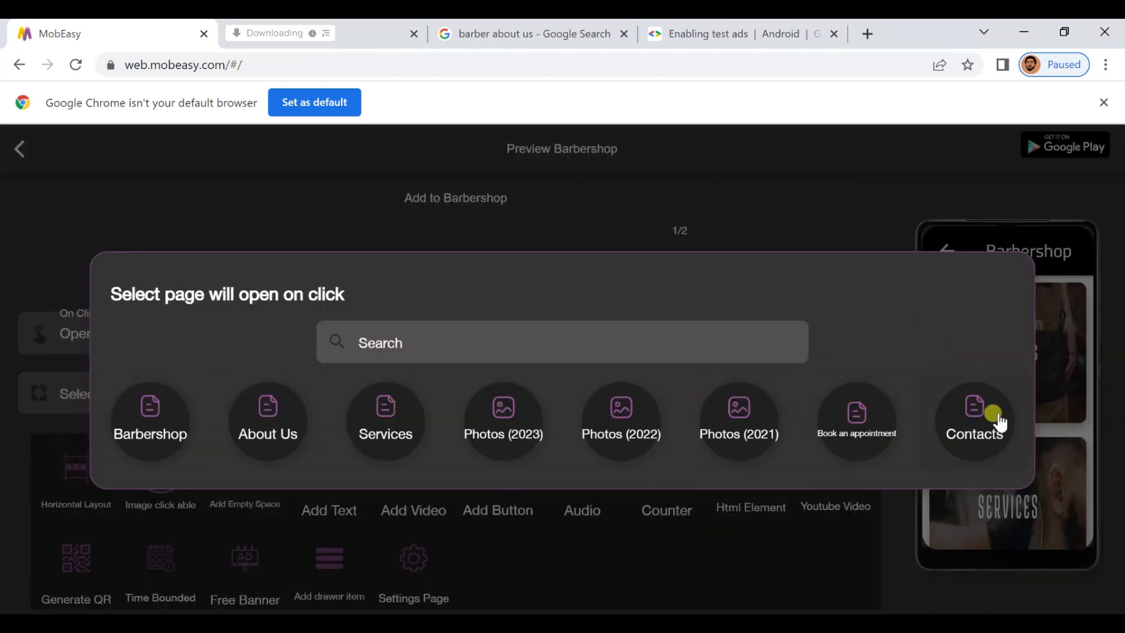
left_click(990, 420)
scroll(418, 314, "down", 1)
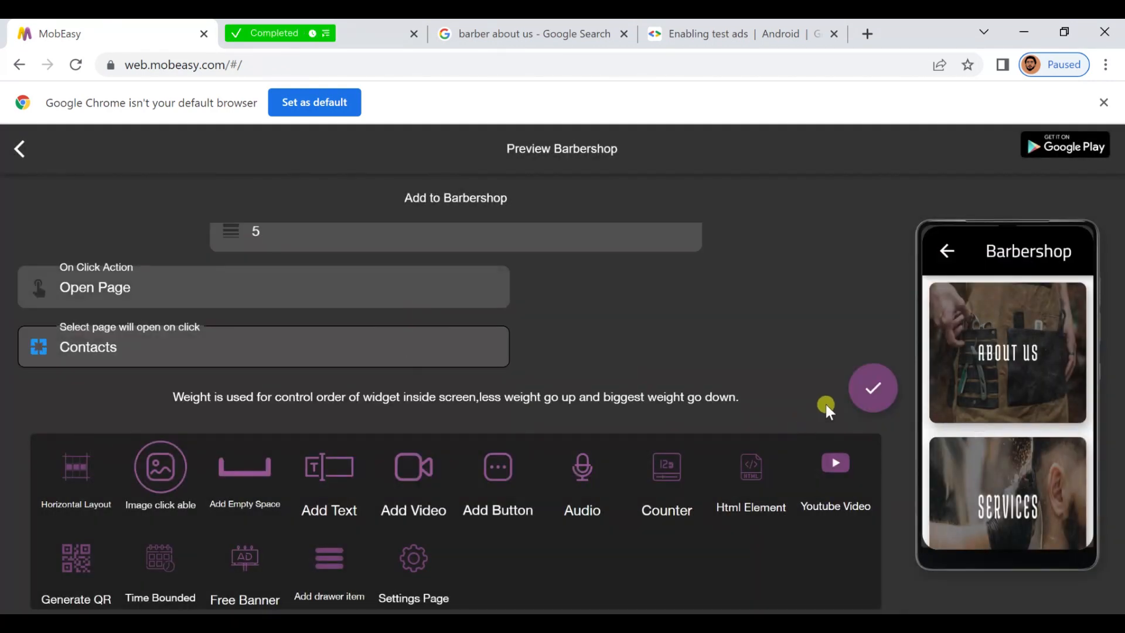
left_click(872, 389)
scroll(1011, 428, "down", 5)
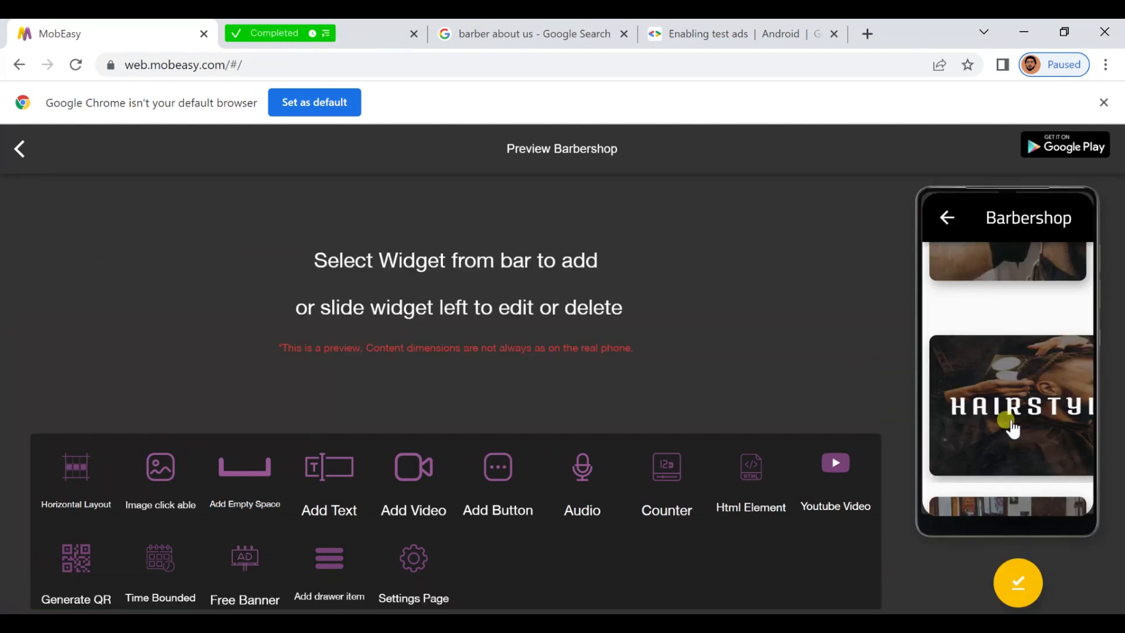
scroll(1013, 430, "down", 4)
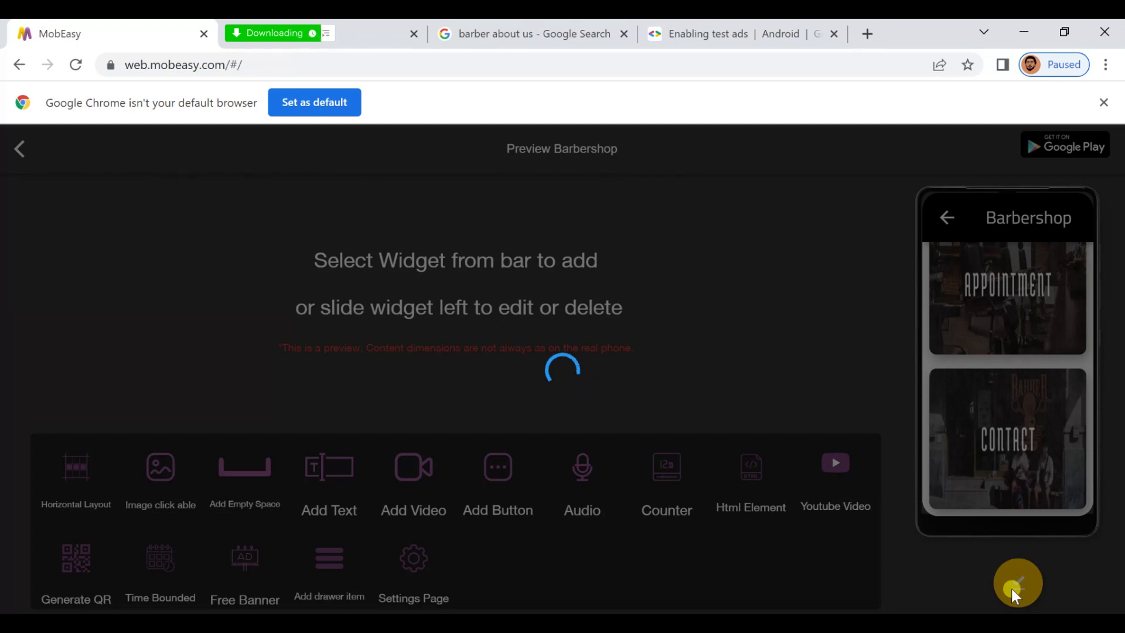
scroll(992, 450, "down", 5)
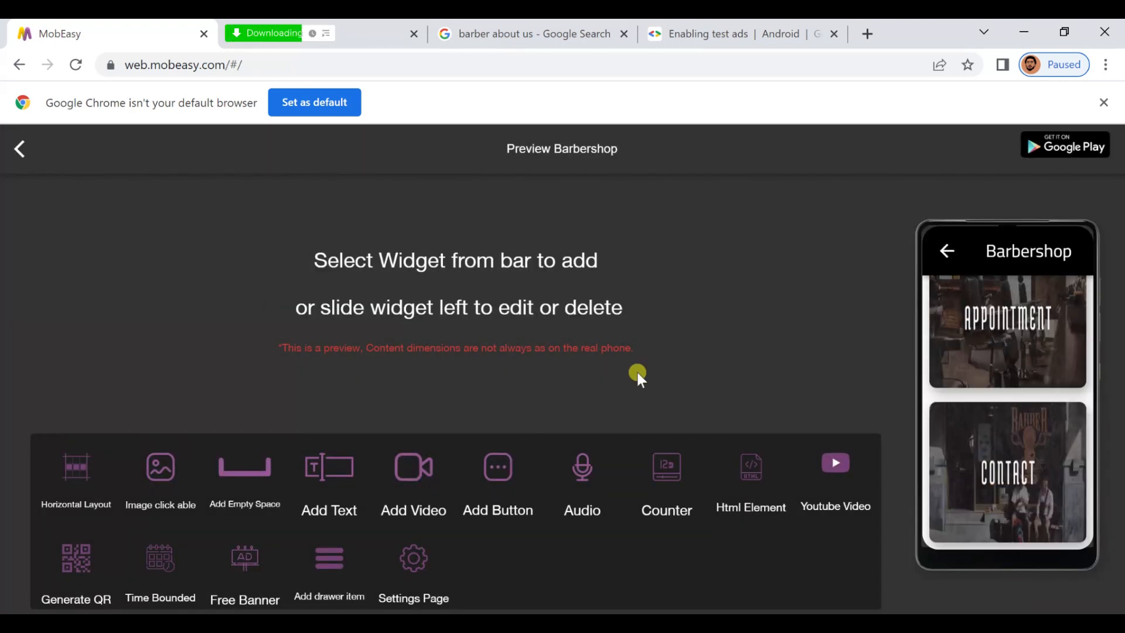
Add a text widget reading "Social" to the Barbershop page and save the page
left_click(334, 486)
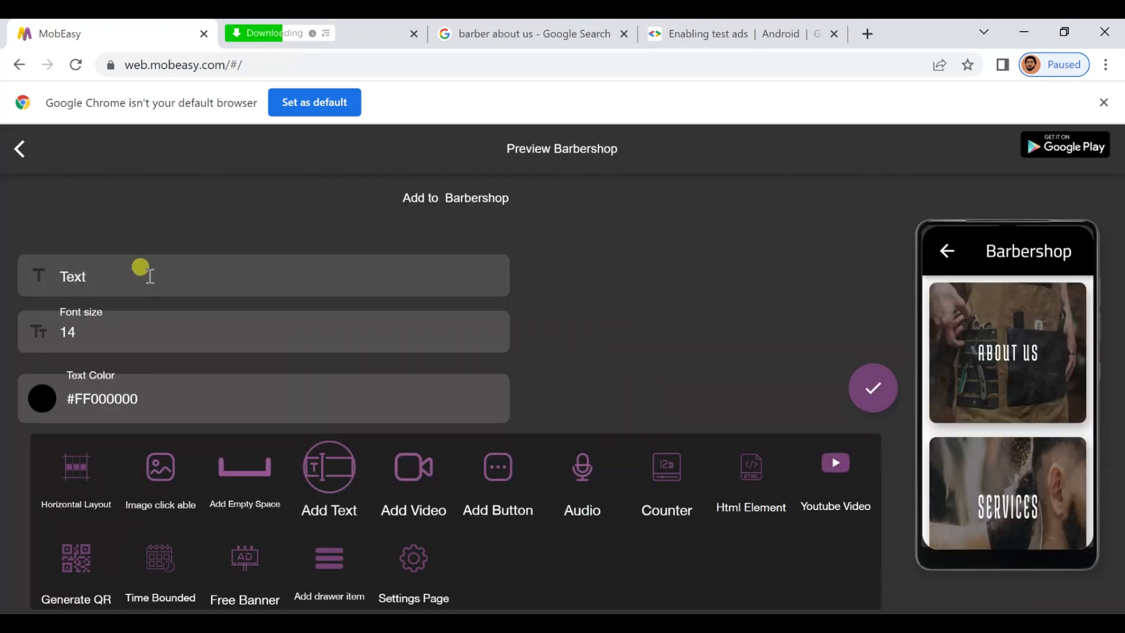
right_click(151, 276)
left_click(214, 413)
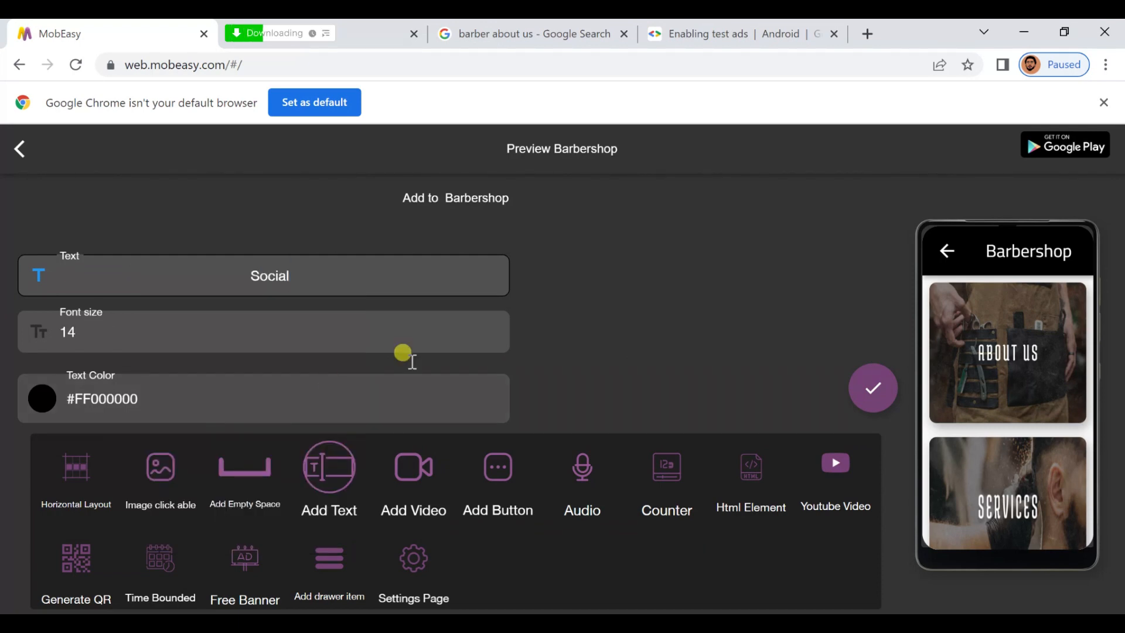
left_click(859, 388)
scroll(956, 427, "down", 5)
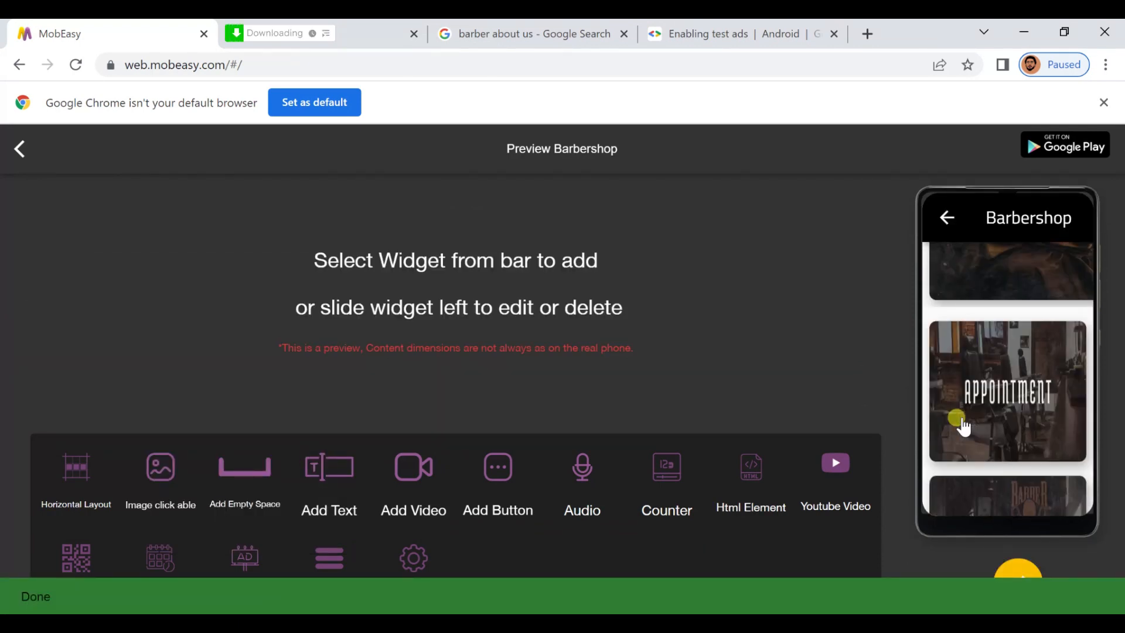
left_click(1021, 585)
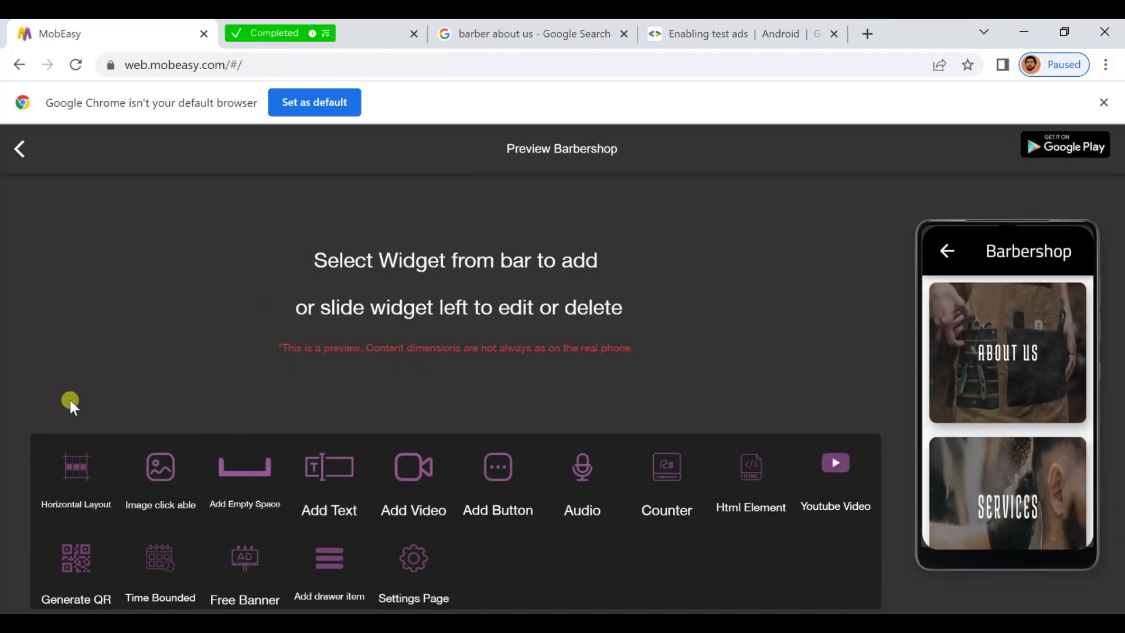
Start a new centre-aligned horizontal layout and begin a section in it titled "Instagram"
left_click(73, 468)
scroll(314, 322, "down", 5)
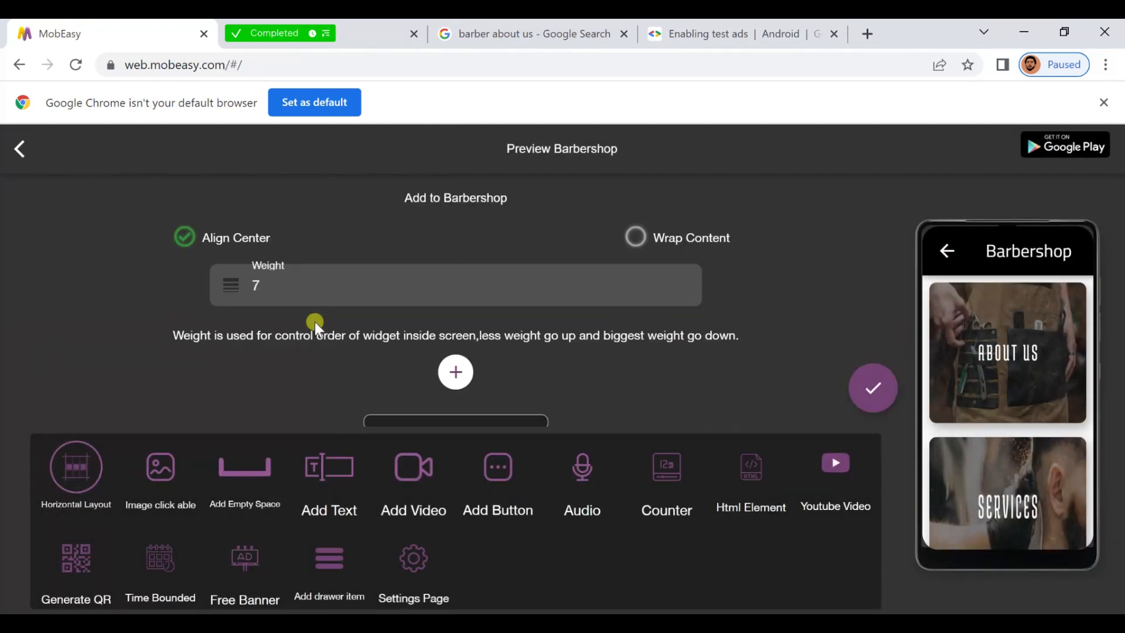
left_click(456, 306)
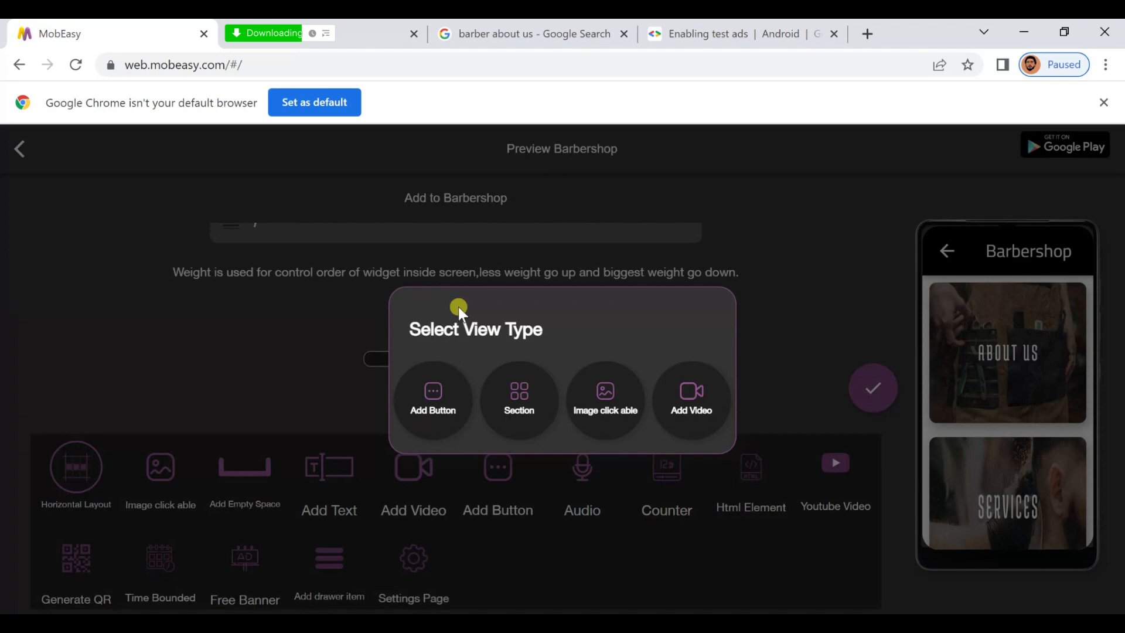
left_click(507, 405)
left_click(498, 384)
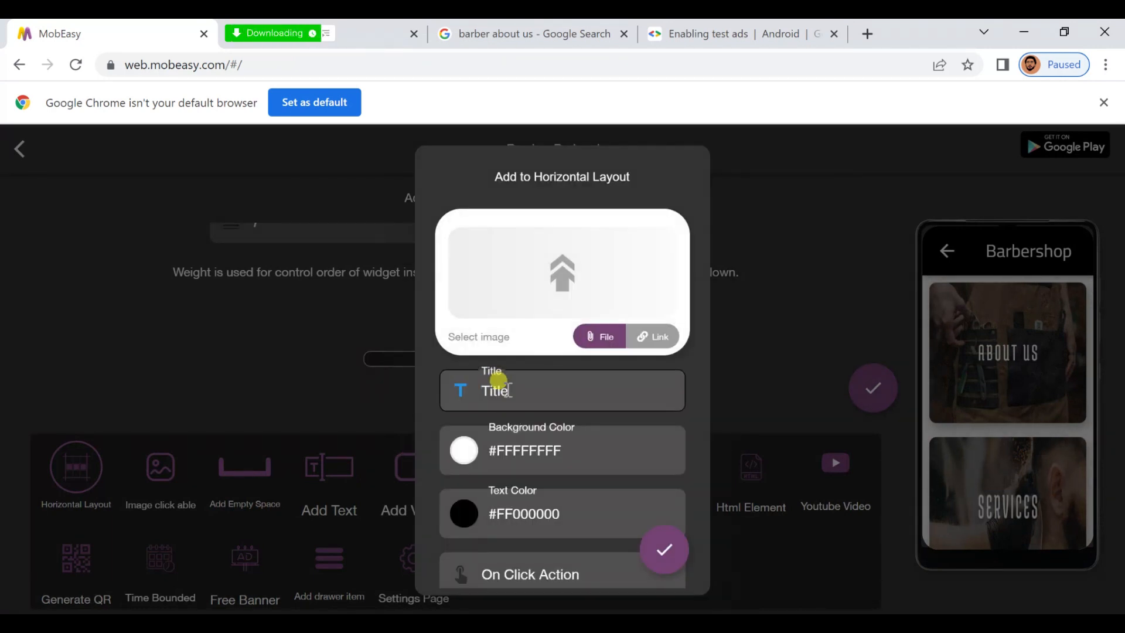
right_click(500, 384)
left_click(560, 252)
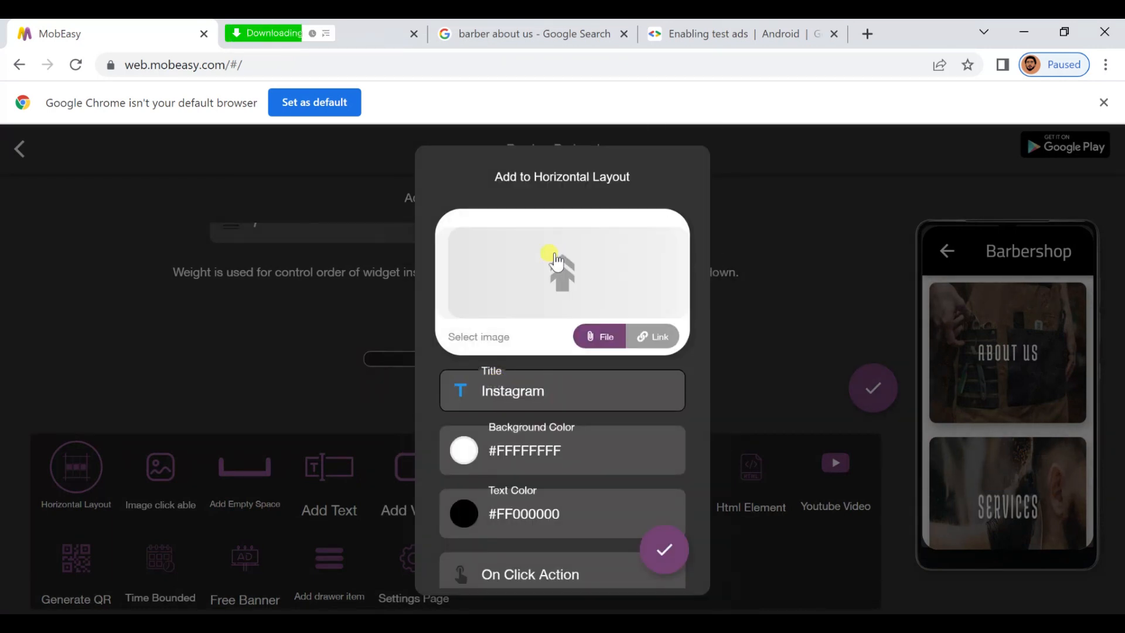
Use the copied image URL as the Instagram section's image source
left_click(653, 336)
right_click(548, 272)
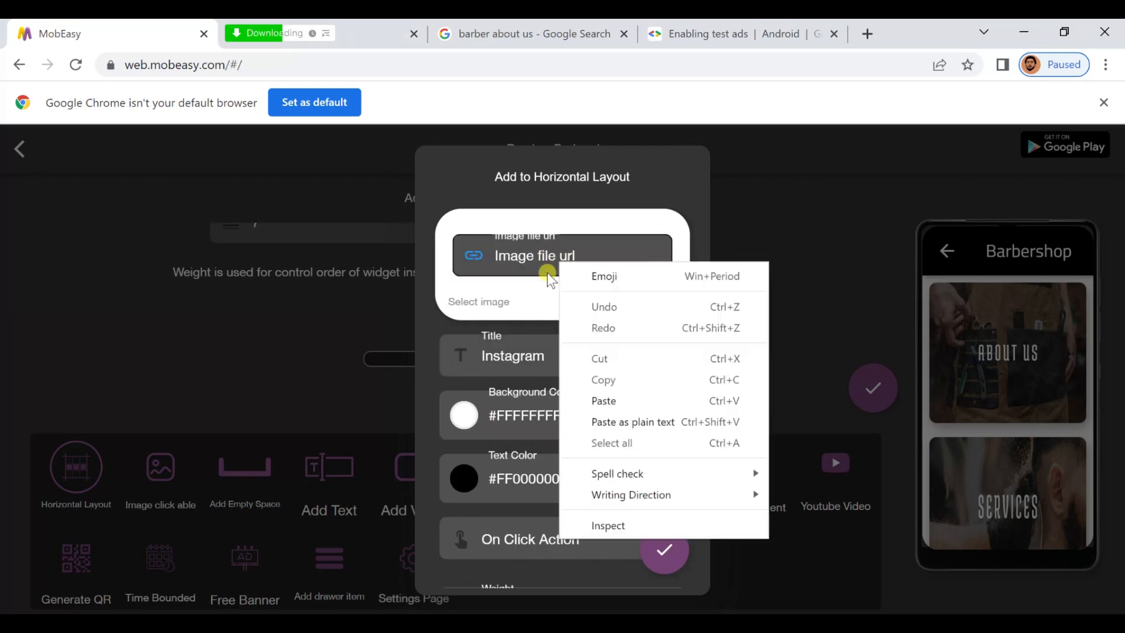
left_click(610, 407)
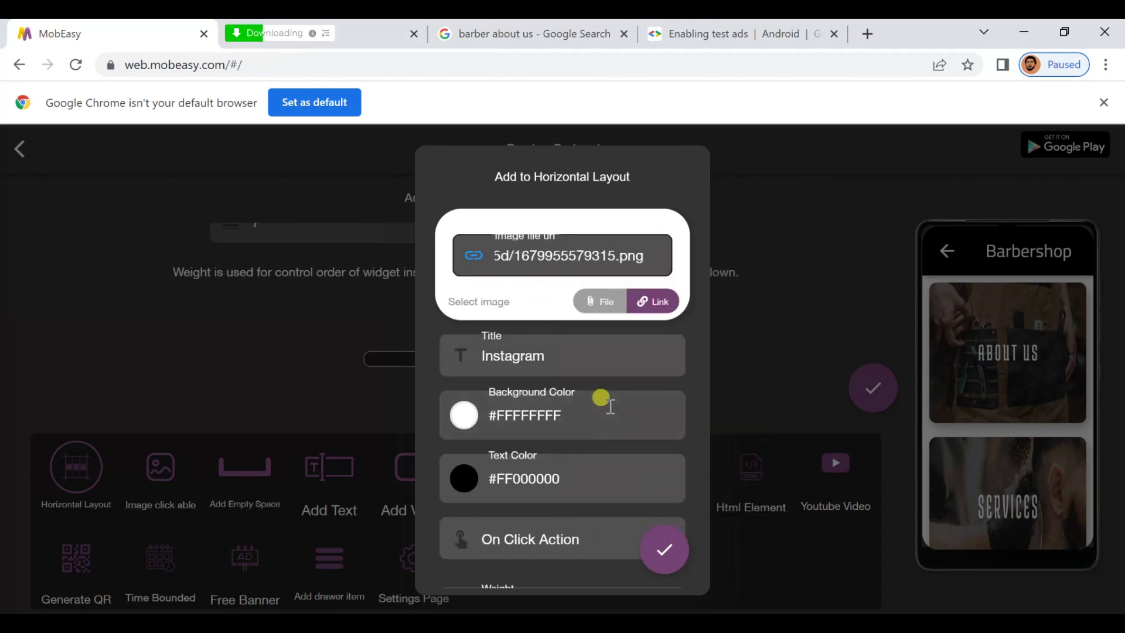
Set the Instagram section's on-click action to Open Web View with the copied link as its URL
scroll(611, 407, "down", 2)
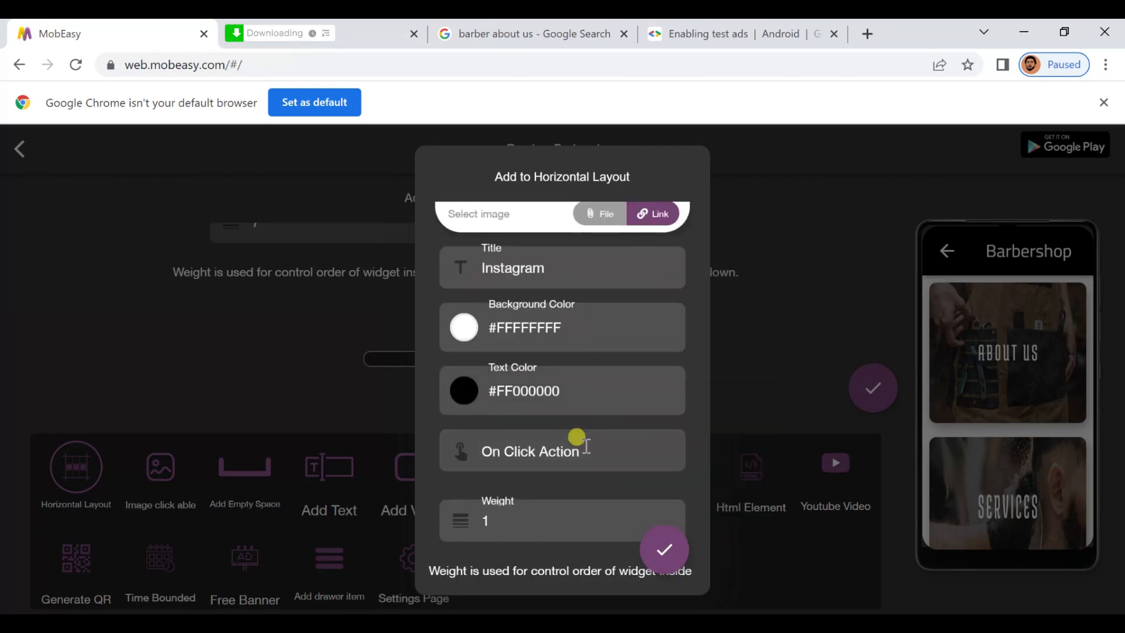
left_click(576, 443)
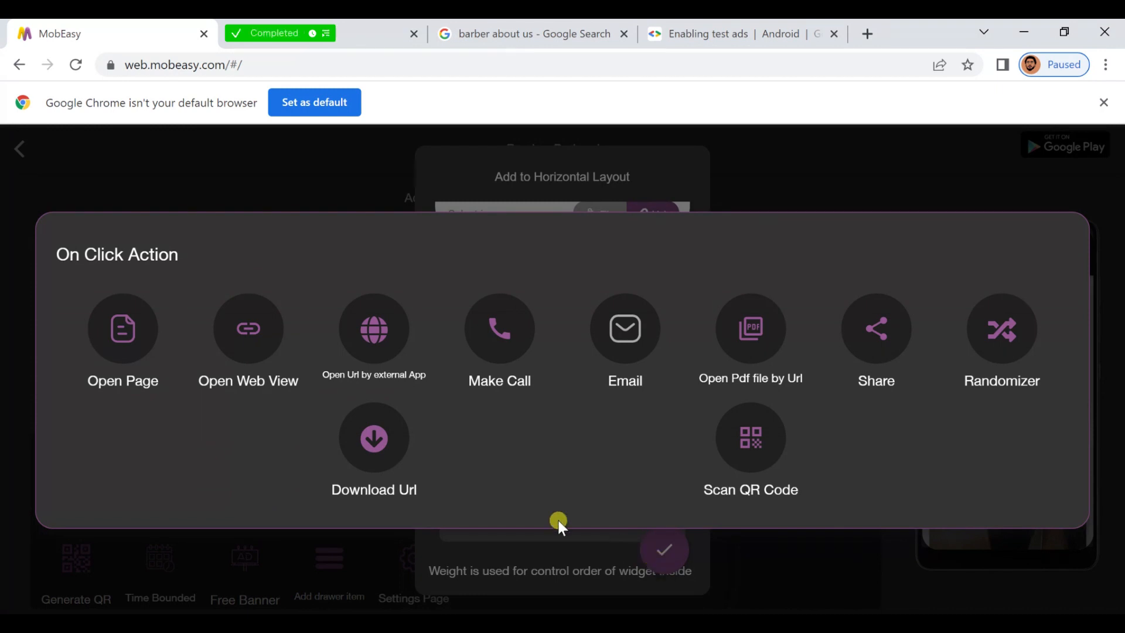
left_click(257, 358)
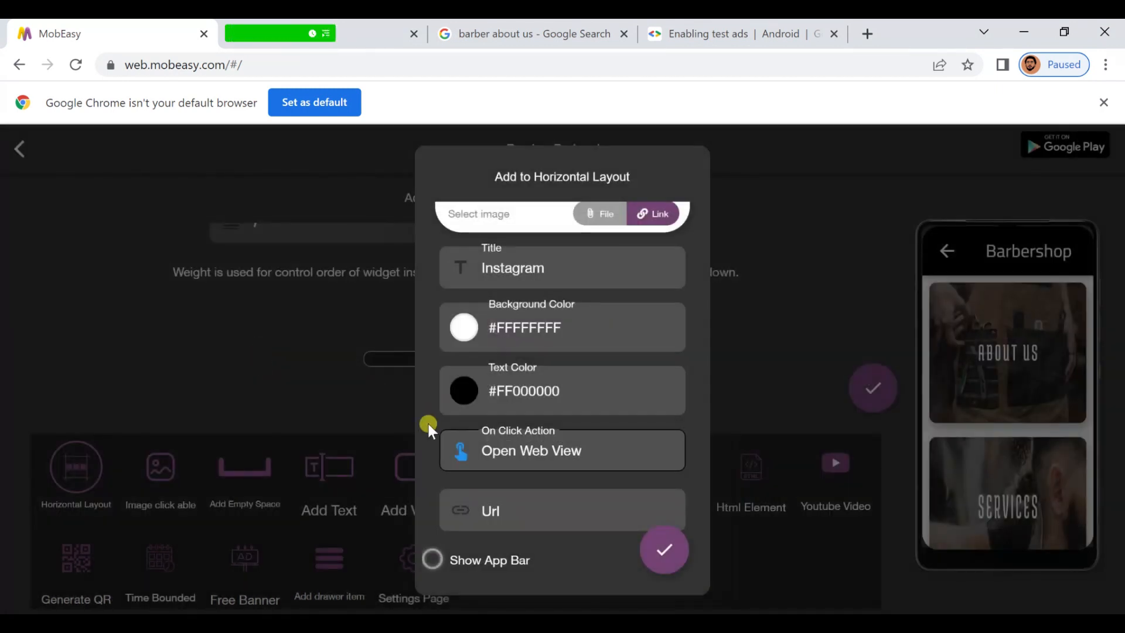
left_click(490, 507)
right_click(490, 507)
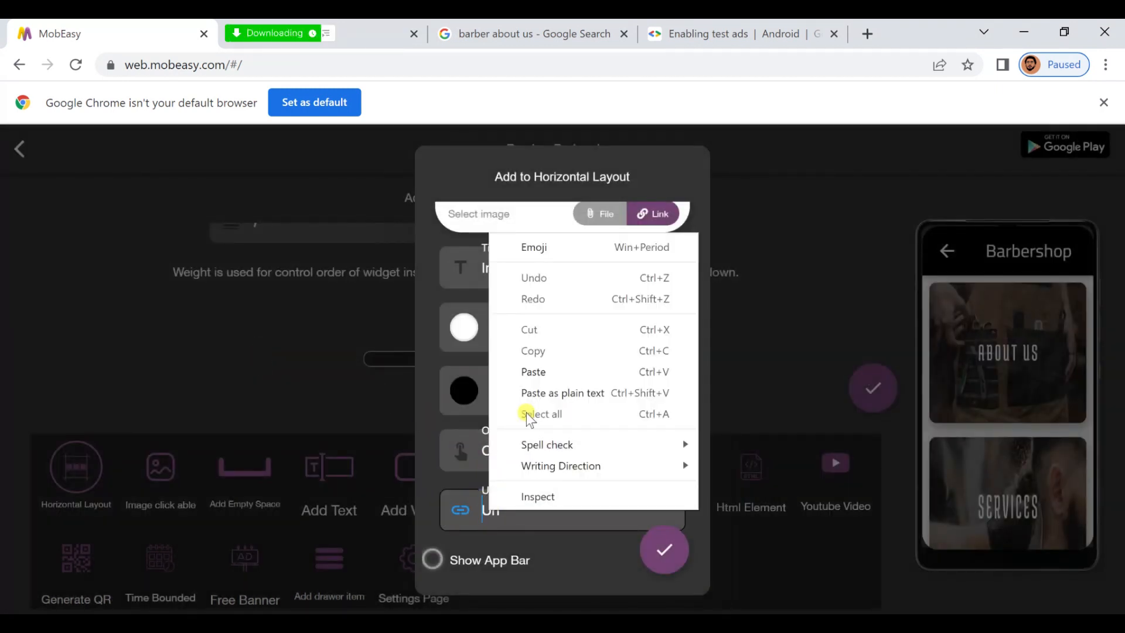
left_click(538, 370)
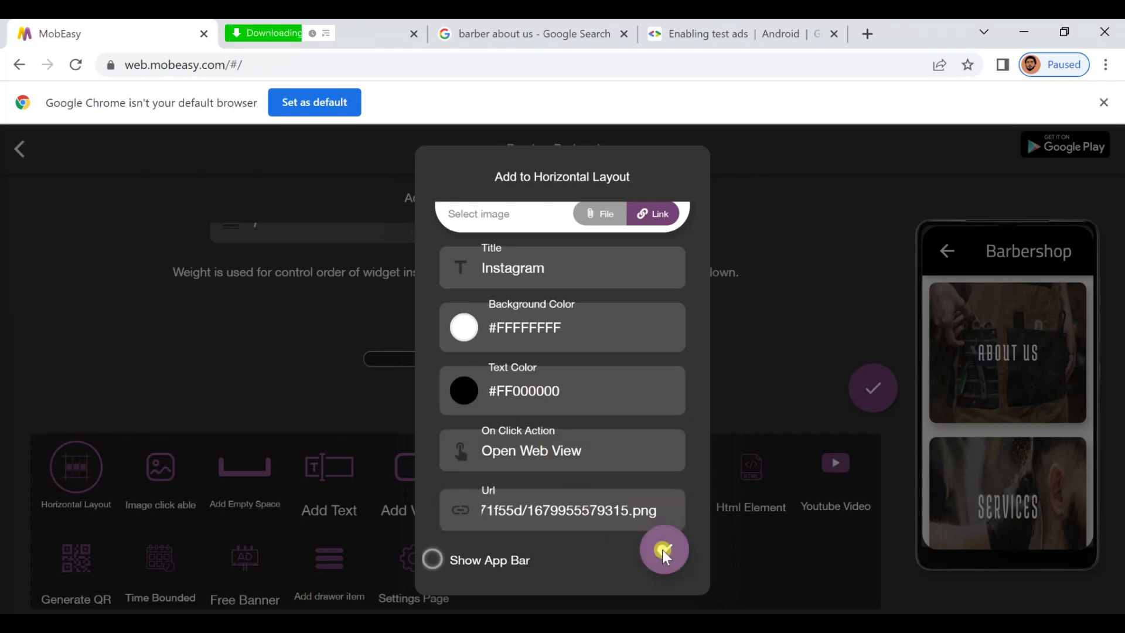
Confirm the Instagram section and begin a second section titled "Facebook" with the copied link as its image source
left_click(663, 549)
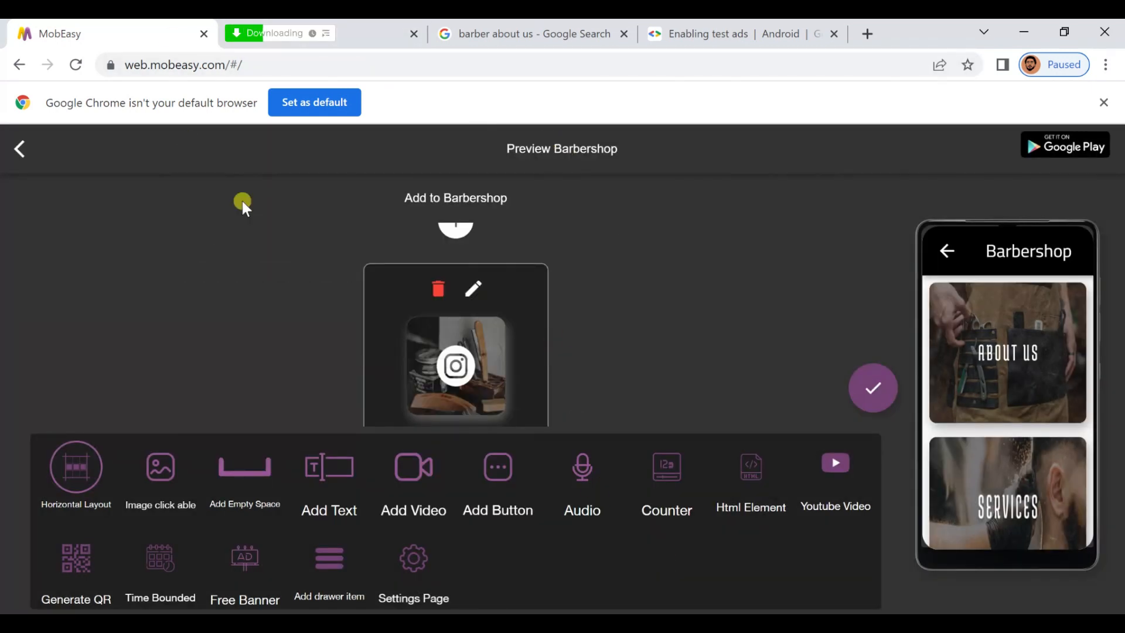
left_click(453, 232)
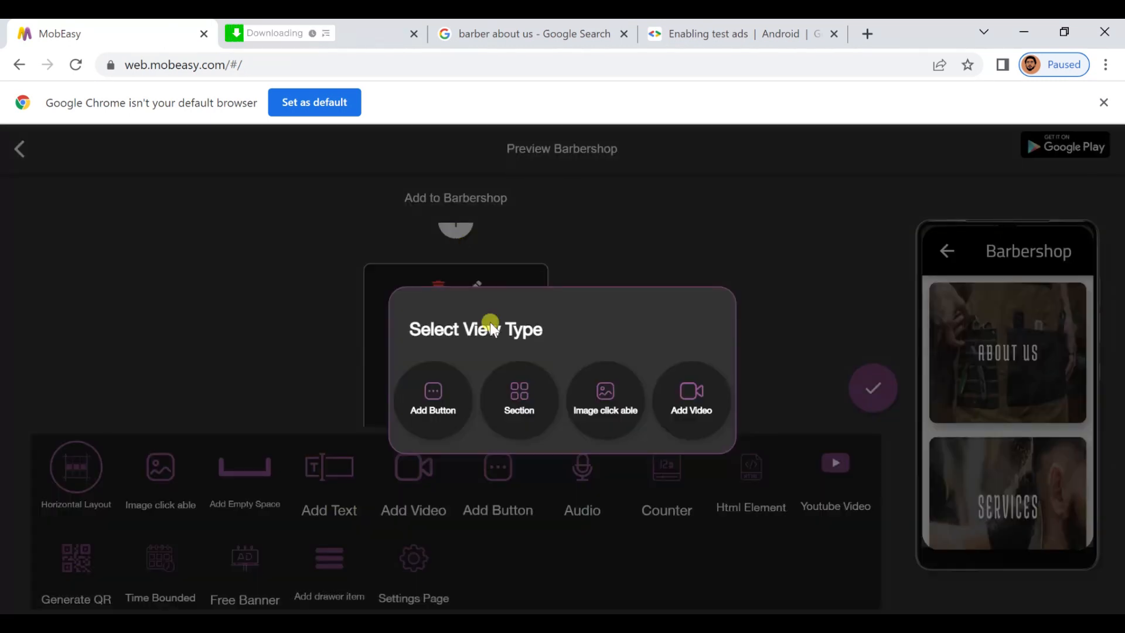
left_click(517, 391)
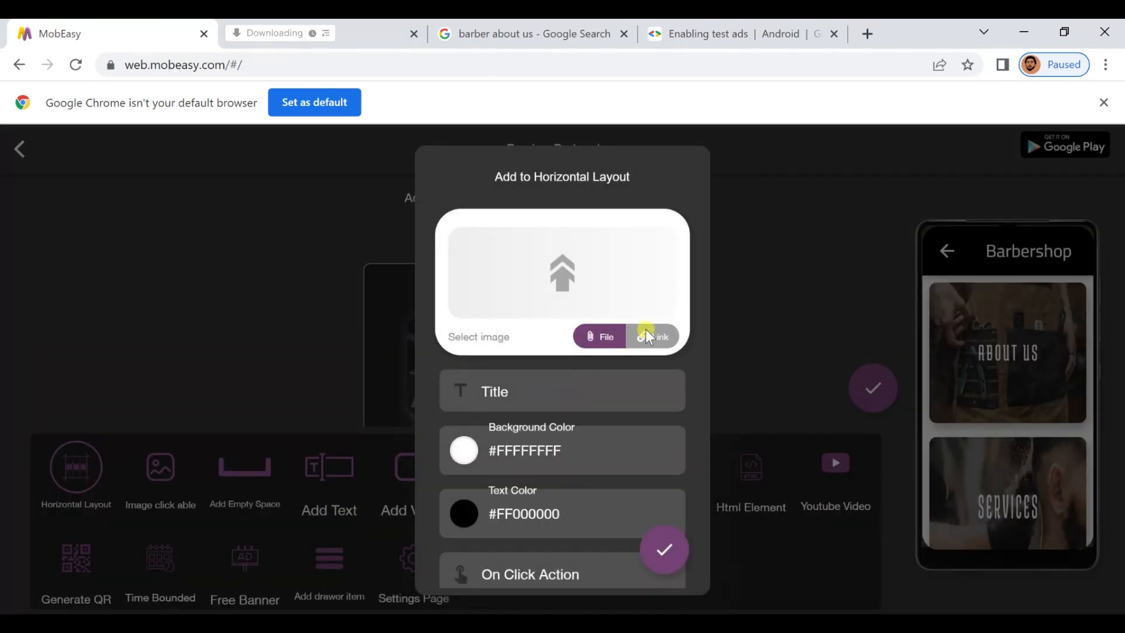
left_click(646, 332)
left_click(567, 358)
right_click(571, 360)
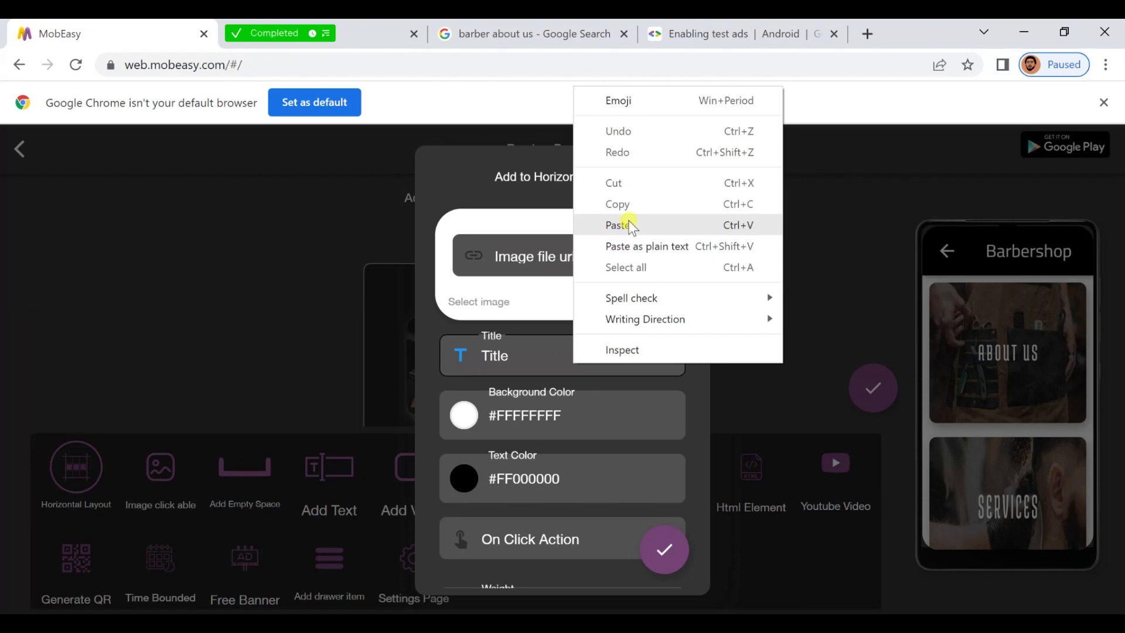
left_click(617, 225)
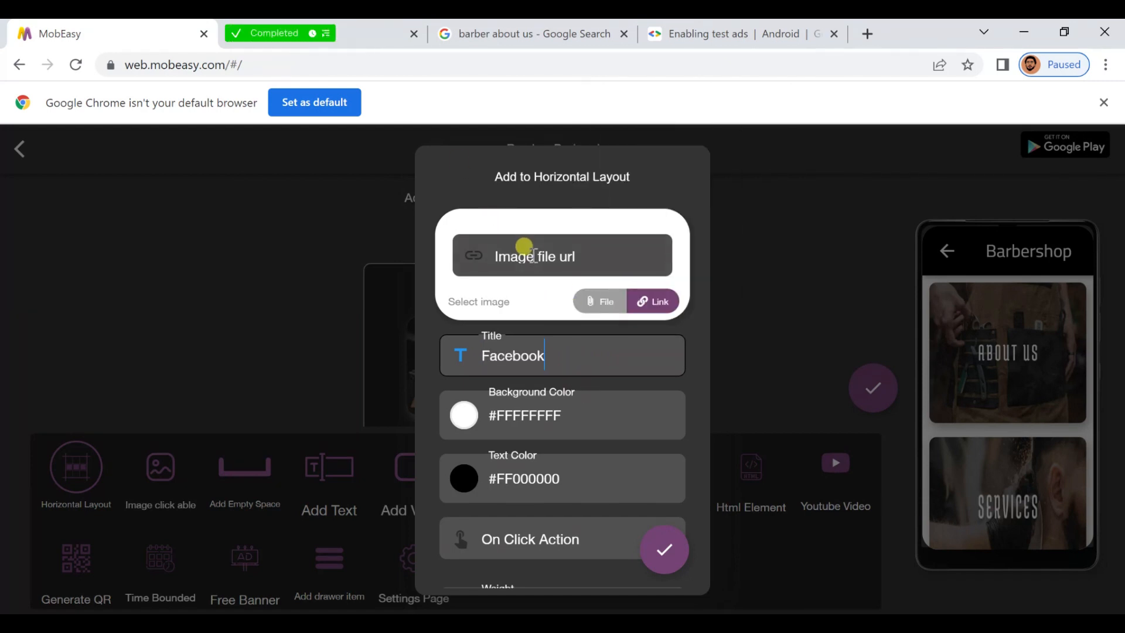
right_click(535, 254)
left_click(595, 390)
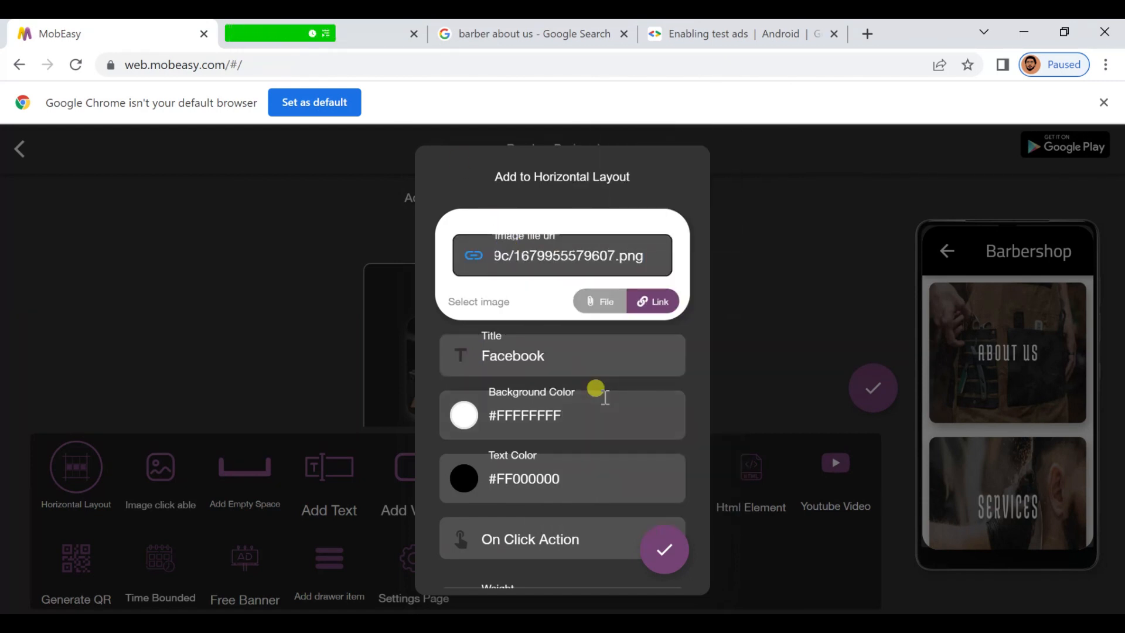
Set the Facebook section's on-click action to Open Web View with the image link as its URL, and add the section
scroll(595, 391, "down", 3)
left_click(564, 398)
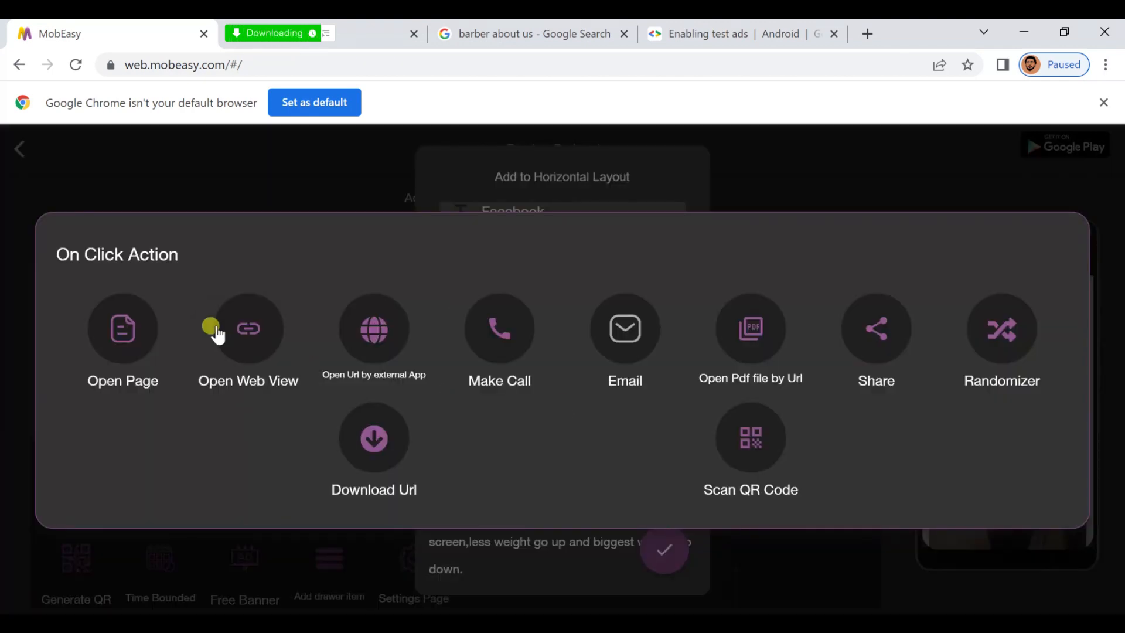
left_click(251, 333)
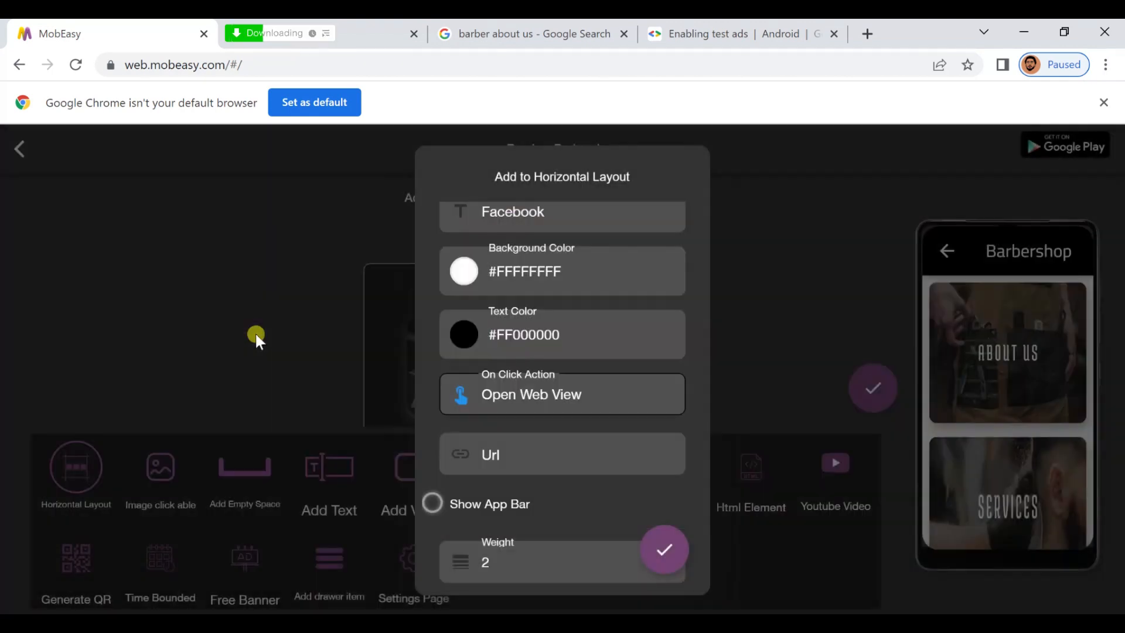
left_click(494, 453)
right_click(503, 457)
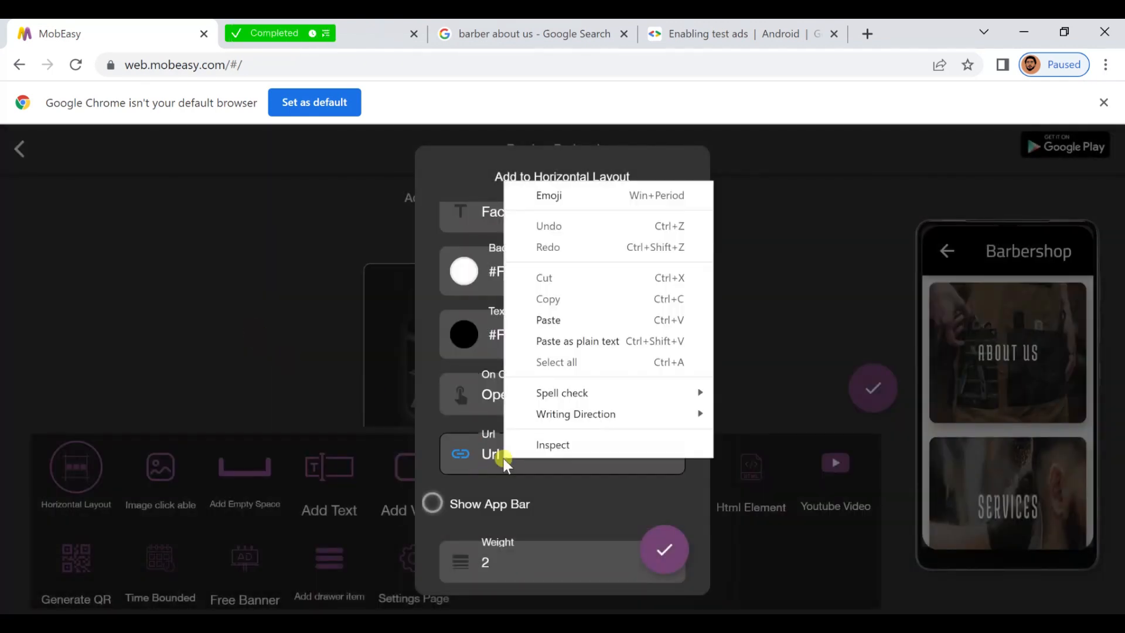
left_click(563, 326)
scroll(551, 420, "down", 2)
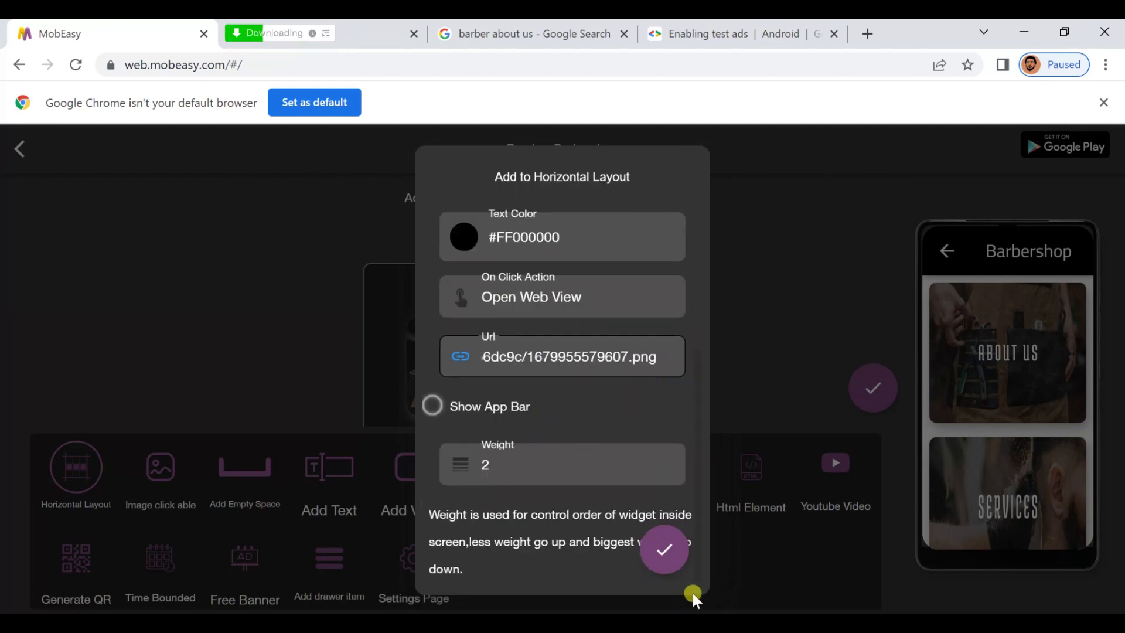
left_click(664, 549)
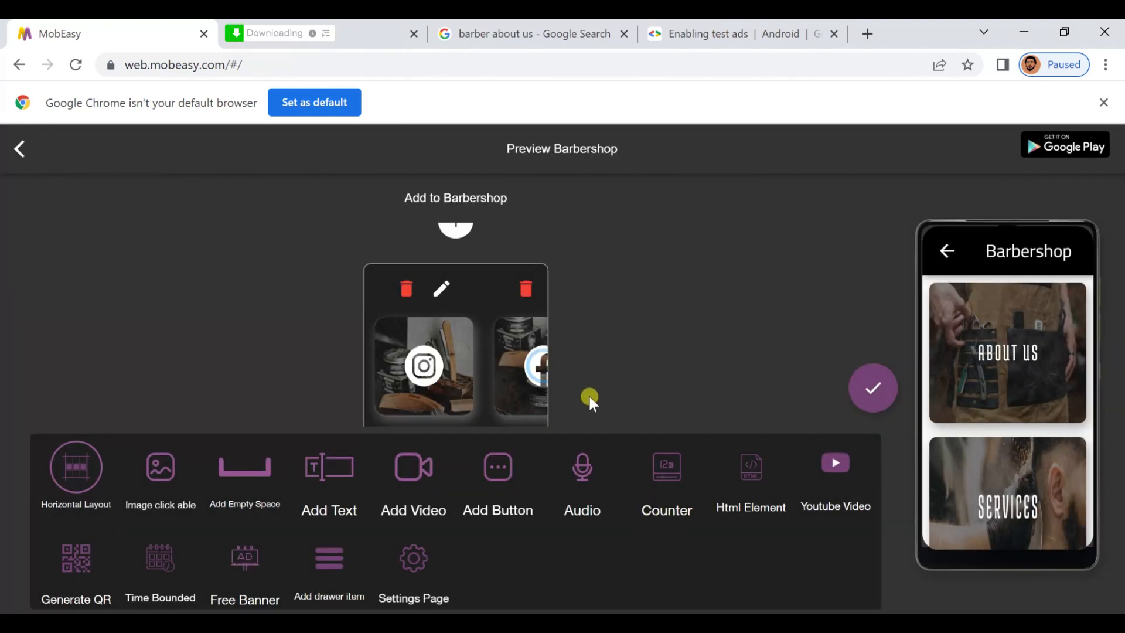
Begin a third section in the horizontal layout titled "YOUTUBE" with the copied link as its image source
scroll(516, 404, "up", 2)
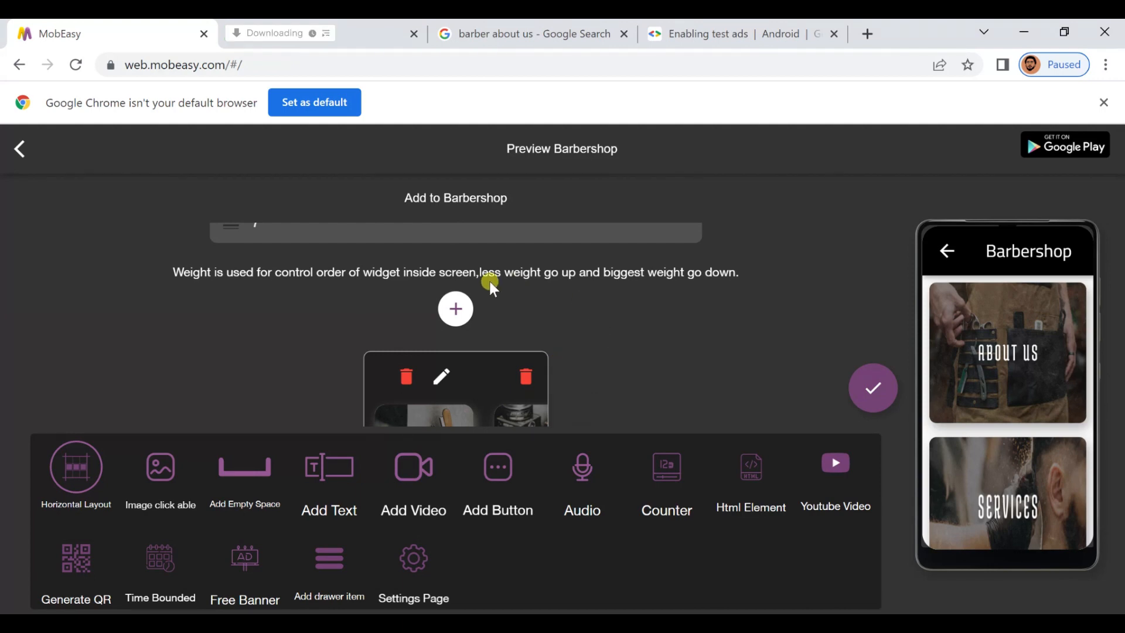
left_click(456, 309)
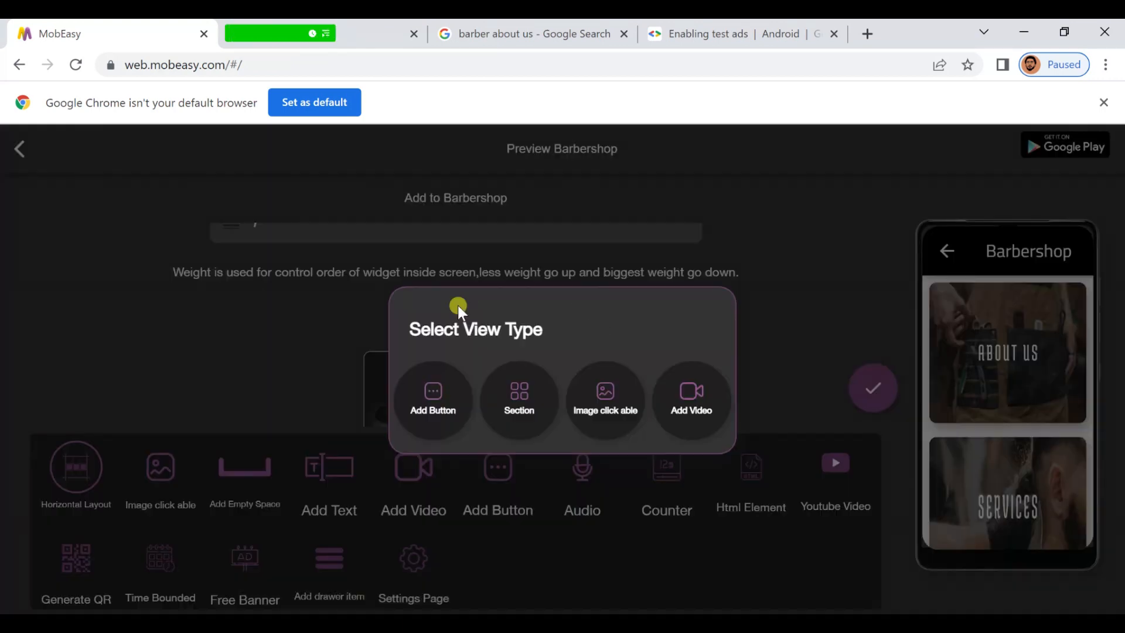
left_click(518, 409)
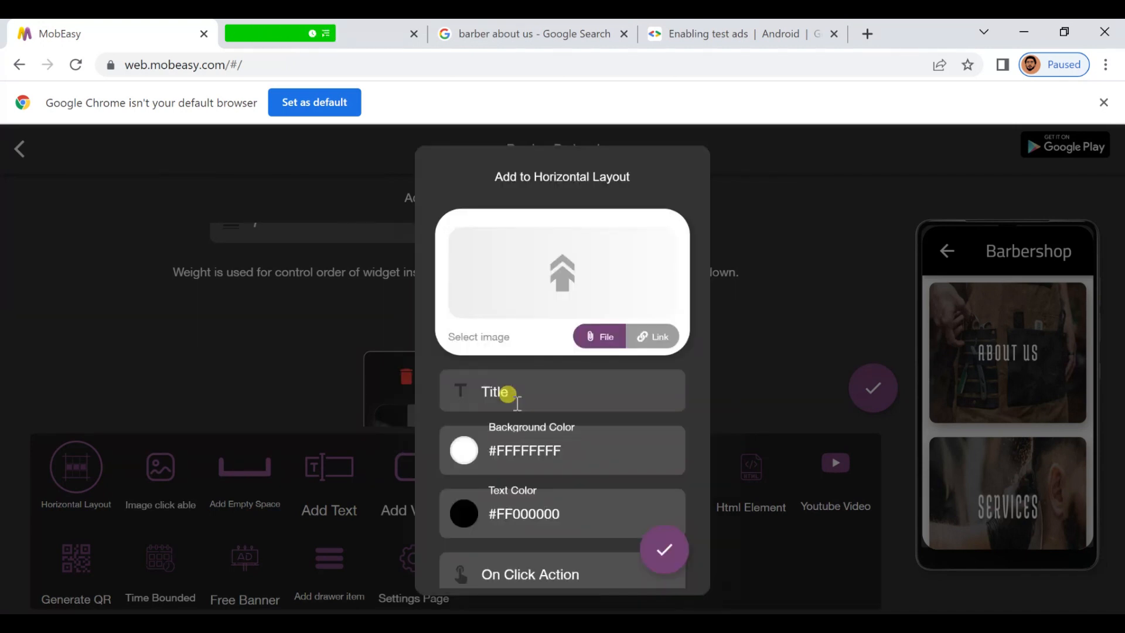
left_click(659, 345)
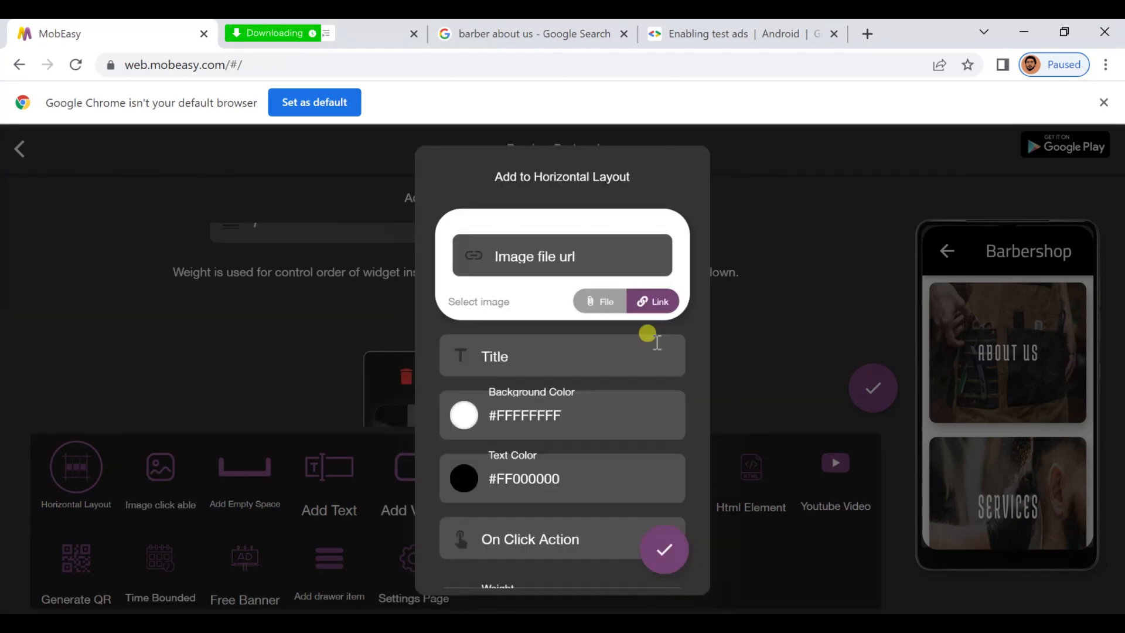
left_click(543, 258)
right_click(555, 261)
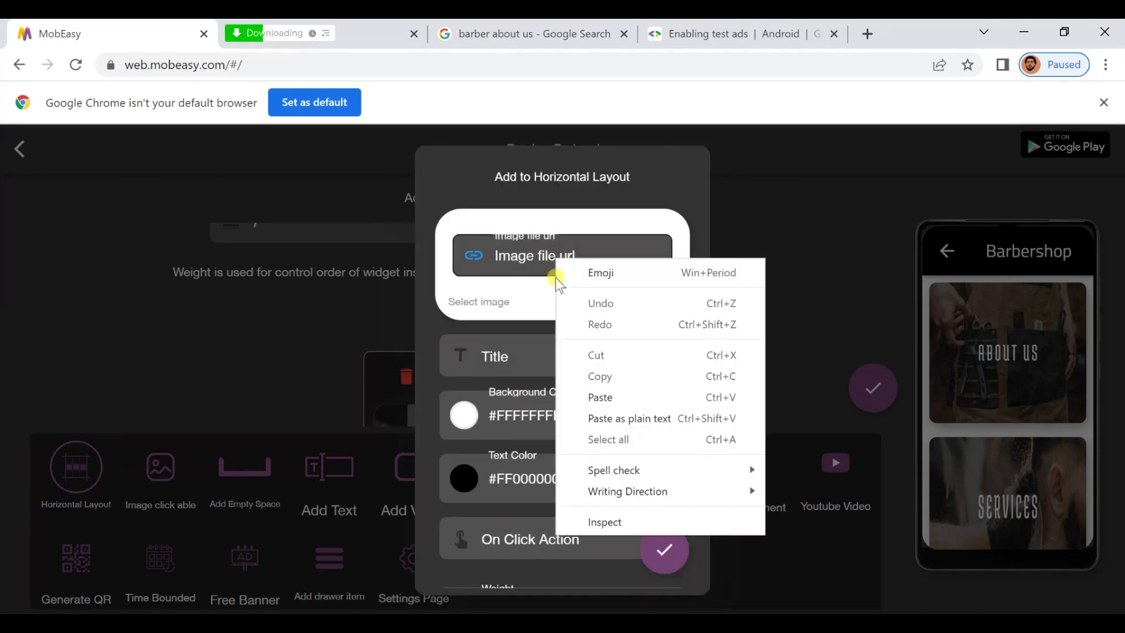
left_click(602, 397)
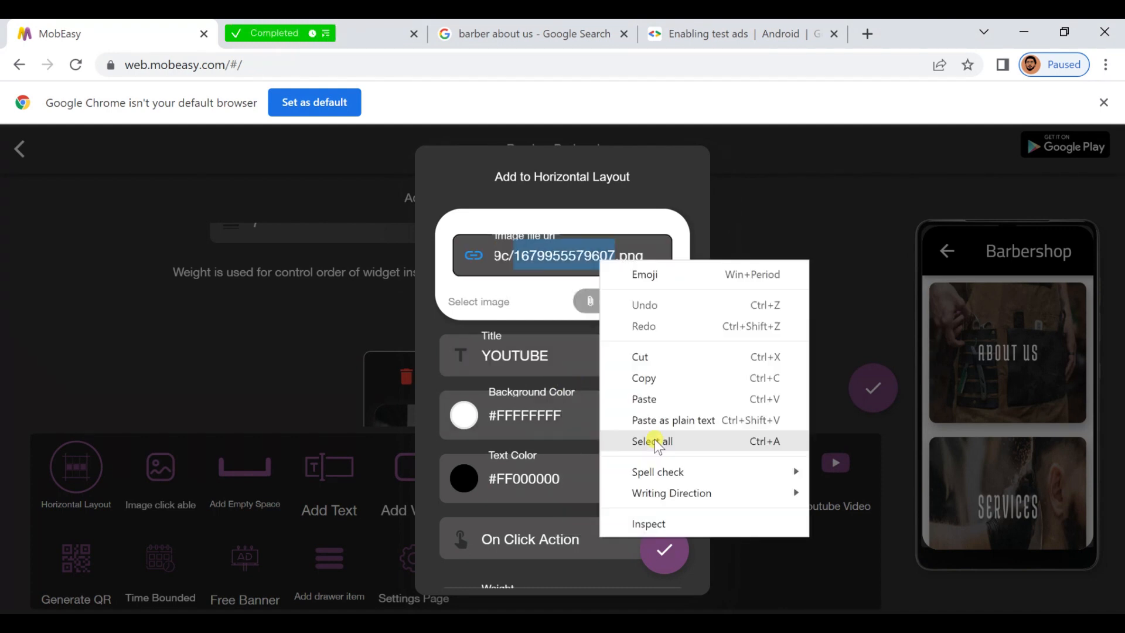
Copy the YOUTUBE section's image link, set its on-click action to Open Web View with that link as URL, and add the section
left_click(656, 439)
right_click(608, 253)
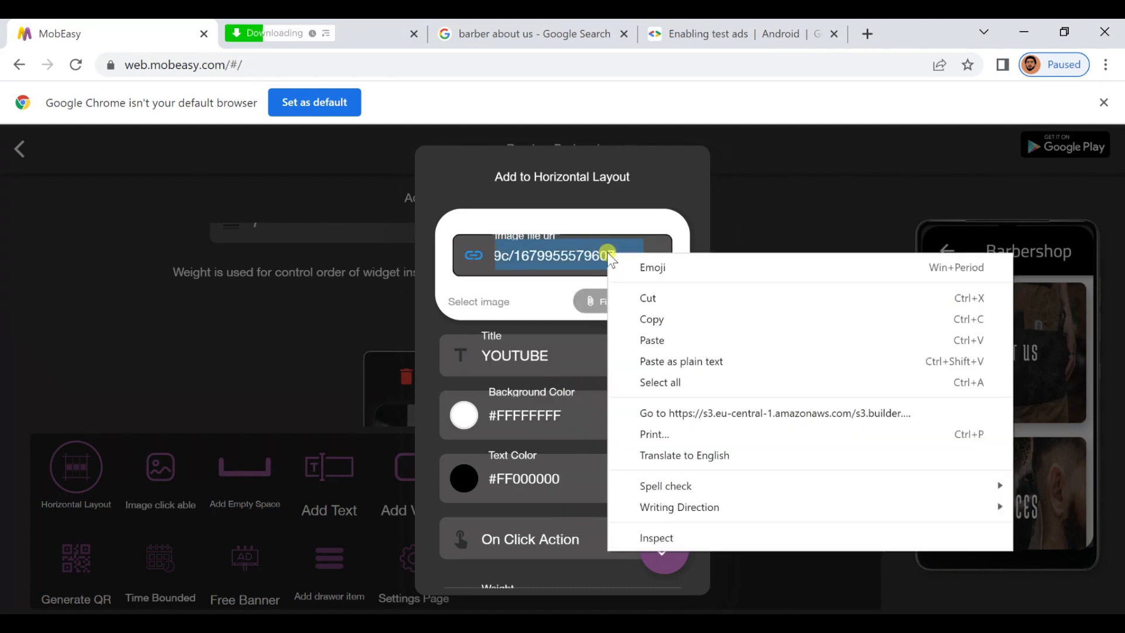
left_click(654, 320)
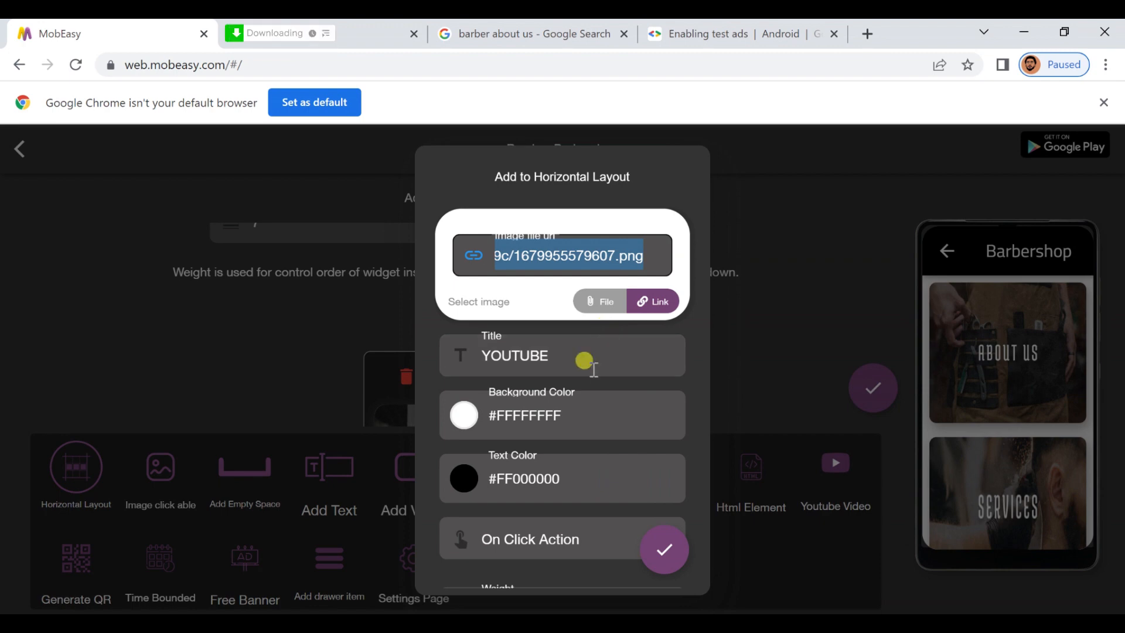
scroll(594, 369, "down", 3)
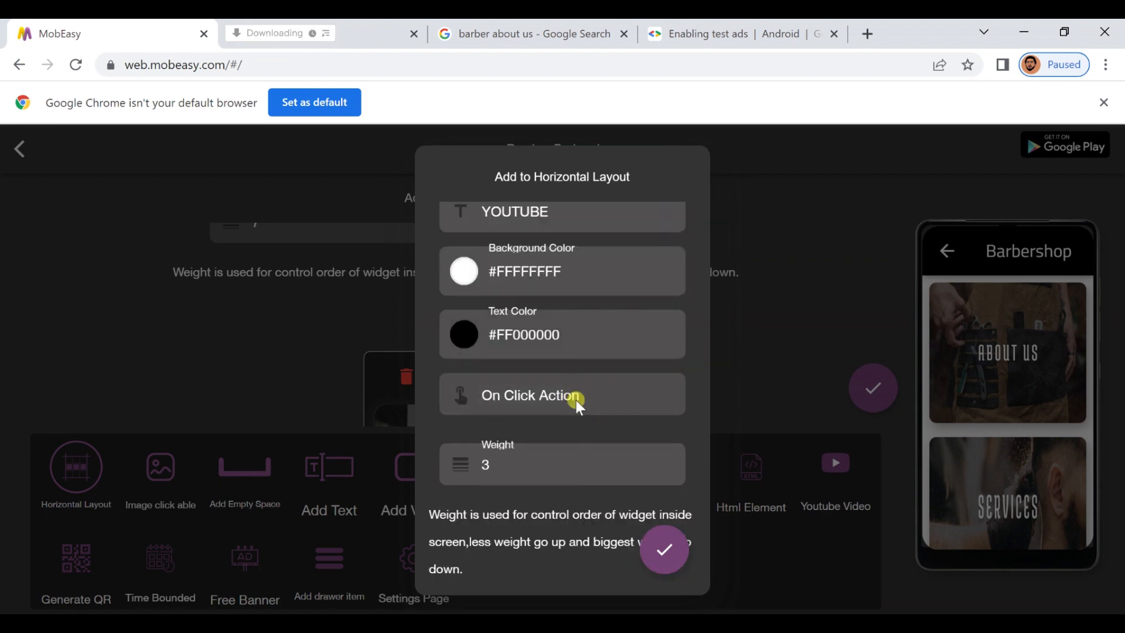
left_click(573, 396)
left_click(261, 342)
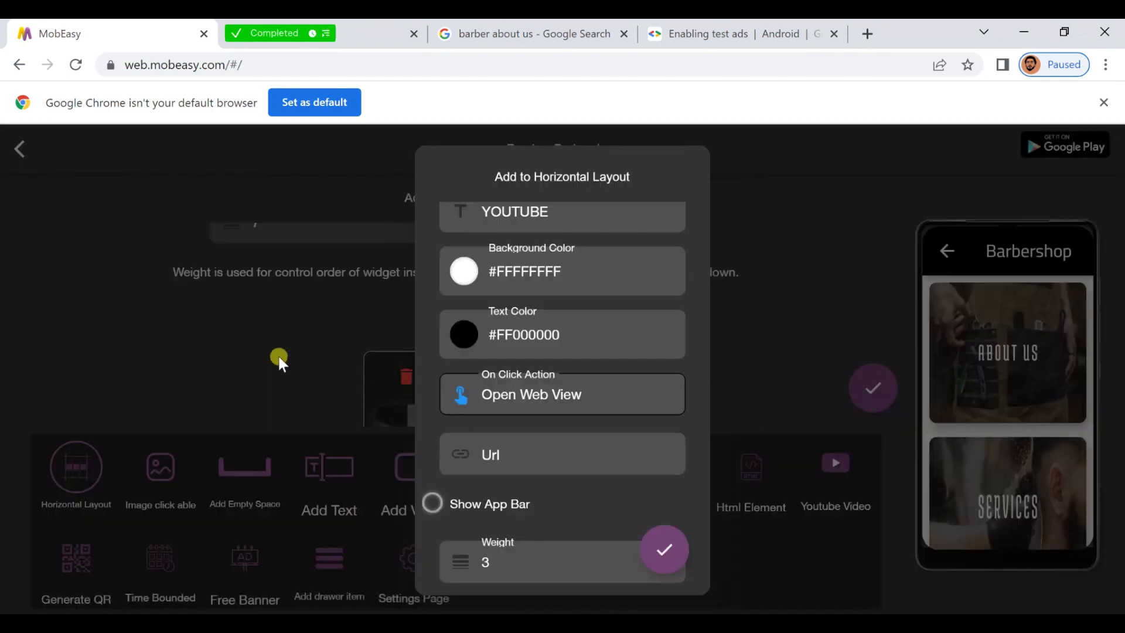
left_click(480, 452)
right_click(504, 458)
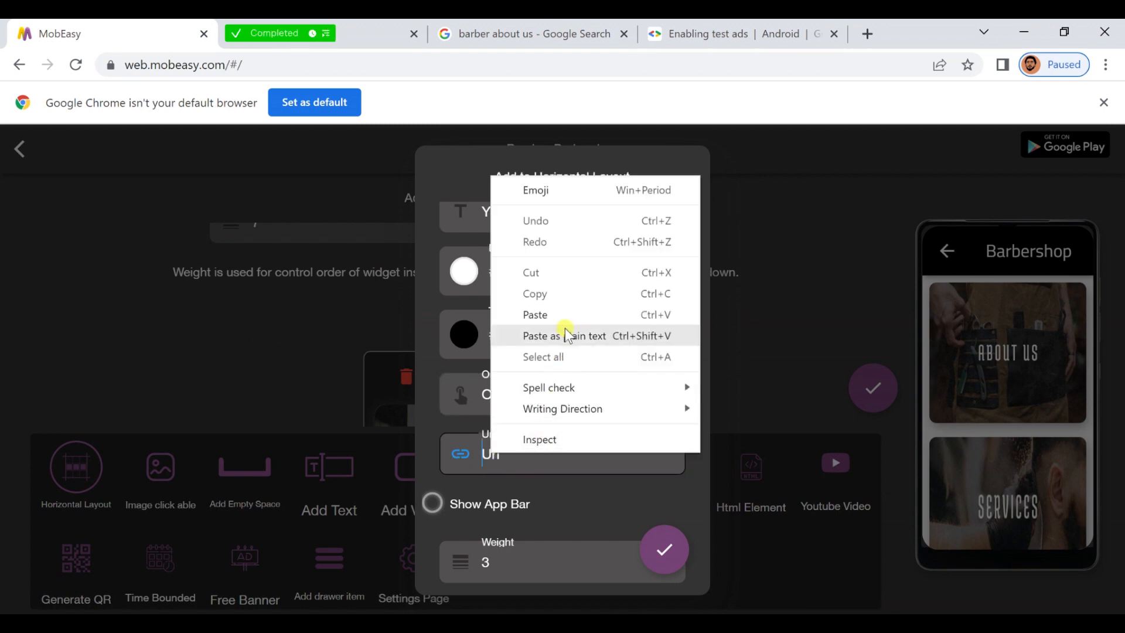
left_click(564, 336)
scroll(545, 411, "down", 3)
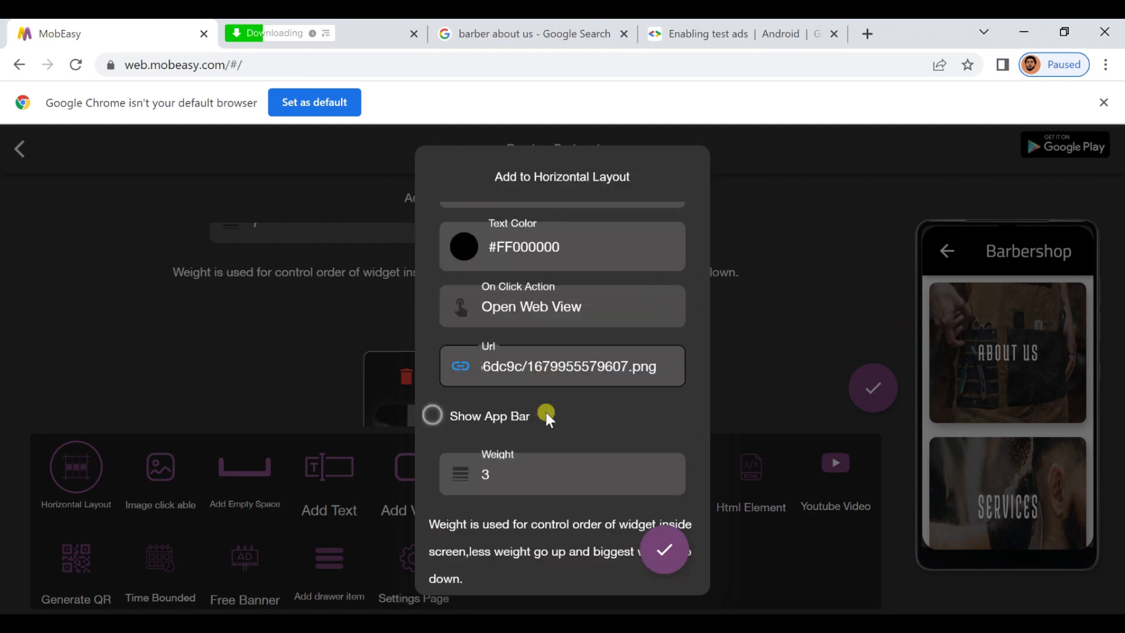
left_click(660, 556)
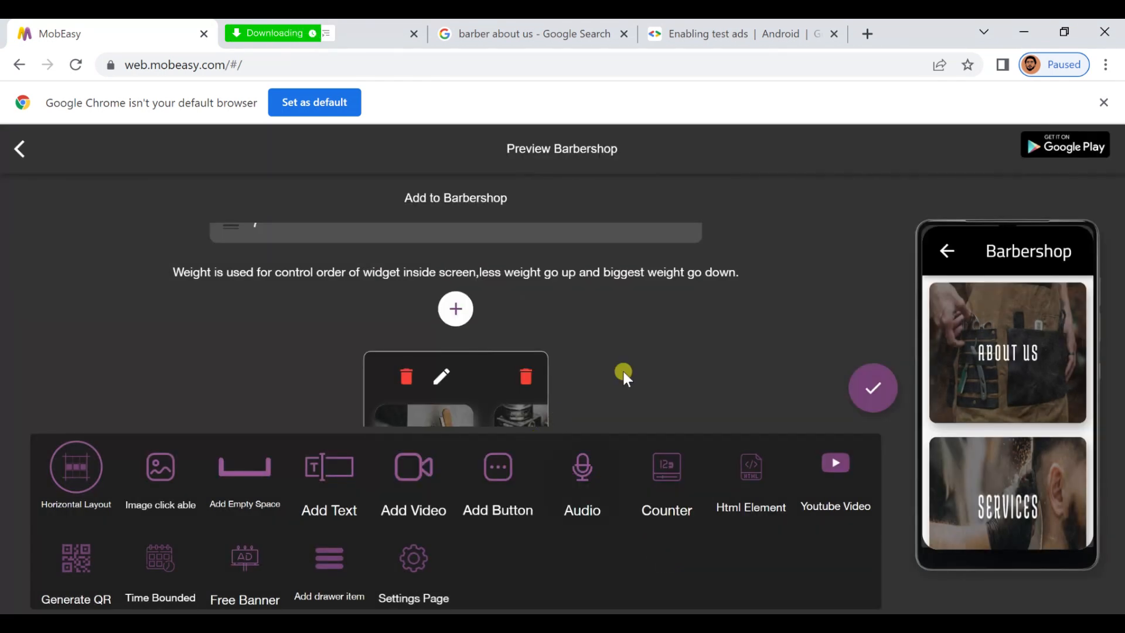
Add the finished social horizontal layout to the Barbershop page and save the page changes
left_click(863, 394)
scroll(951, 398, "down", 5)
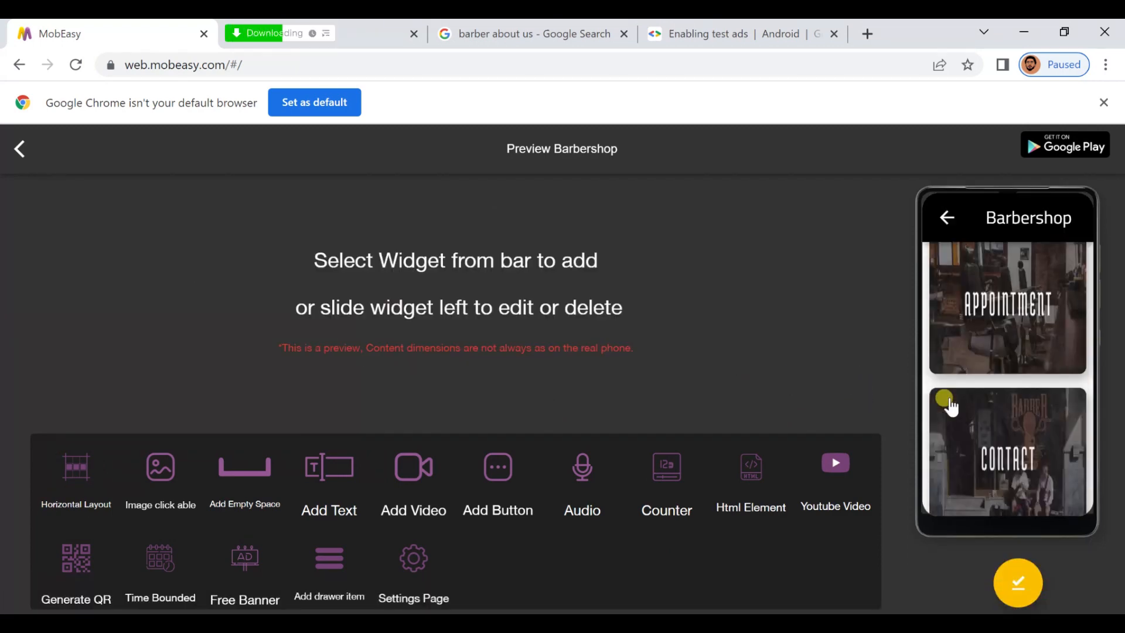
scroll(951, 405, "down", 4)
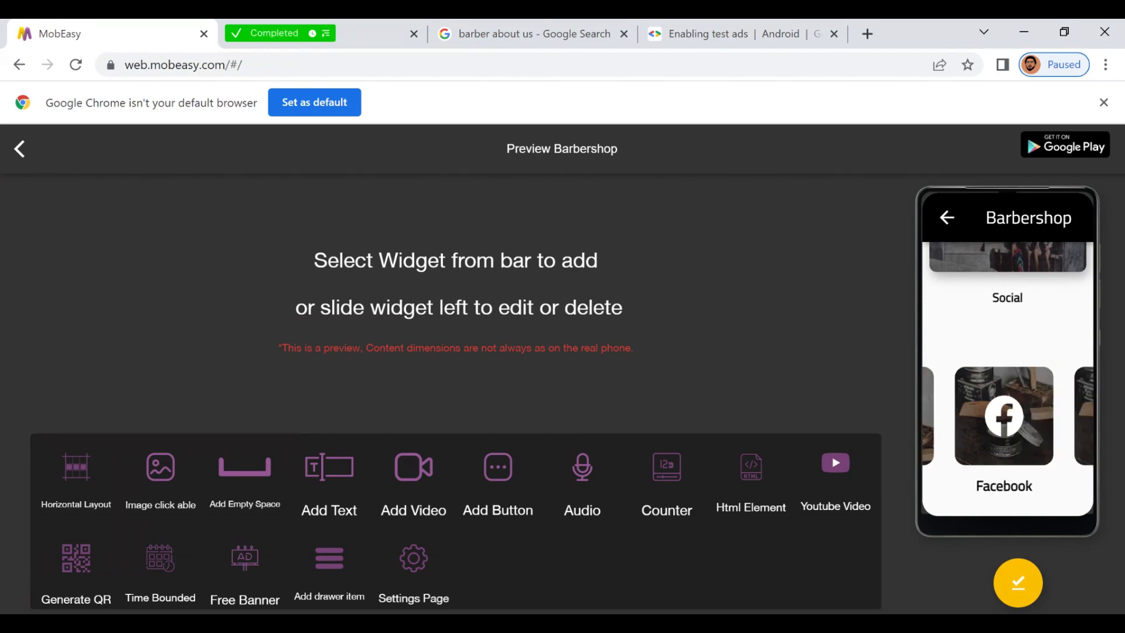
left_click(1016, 592)
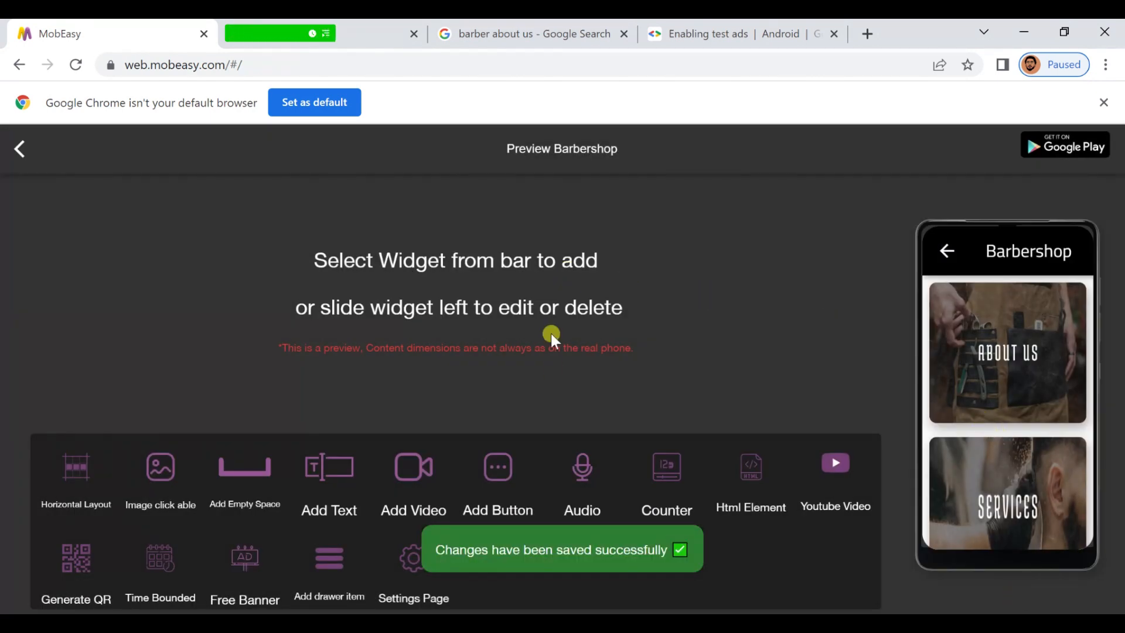
Check the Barbershop preview's links by opening About Us, Services and the 2023 and 2022 photo pages, returning after each
left_click(1010, 385)
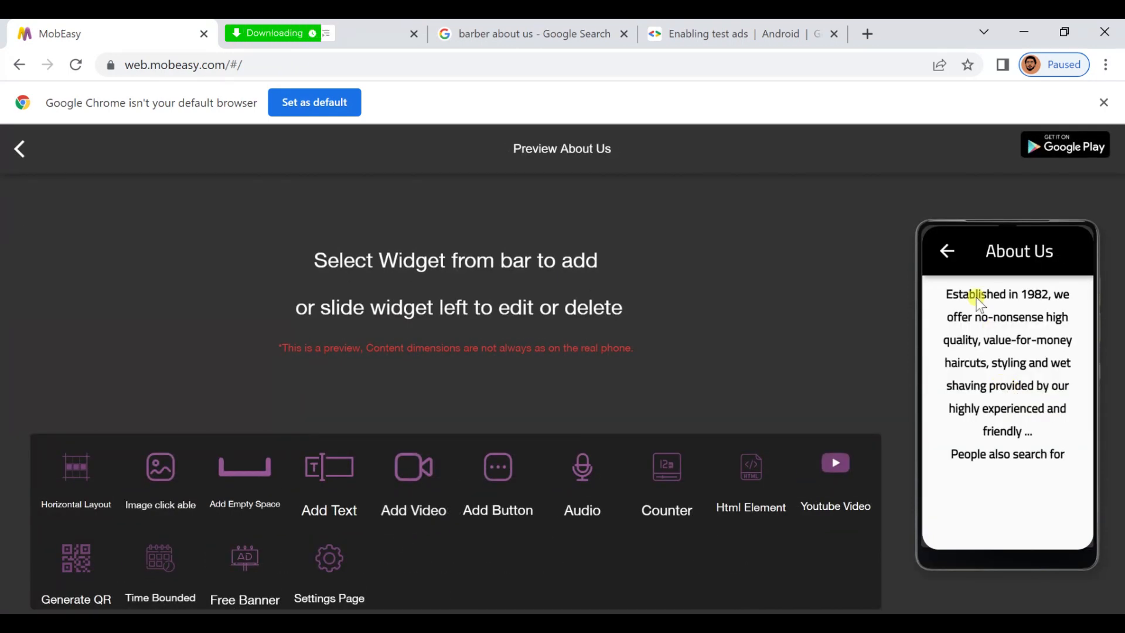
left_click(952, 250)
left_click(1014, 469)
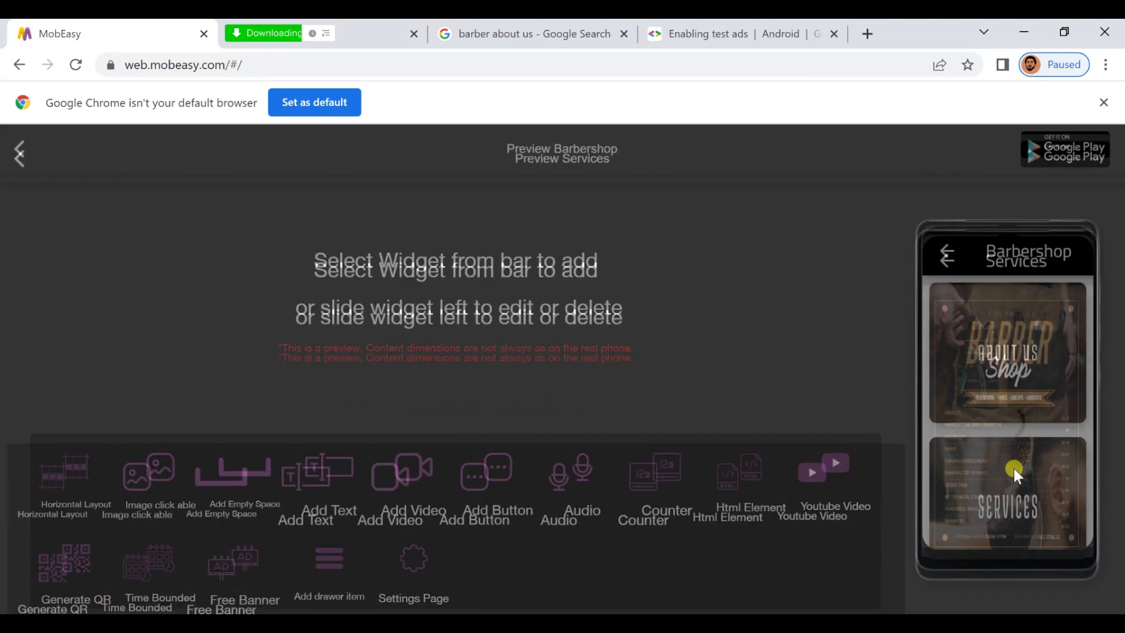
left_click(949, 252)
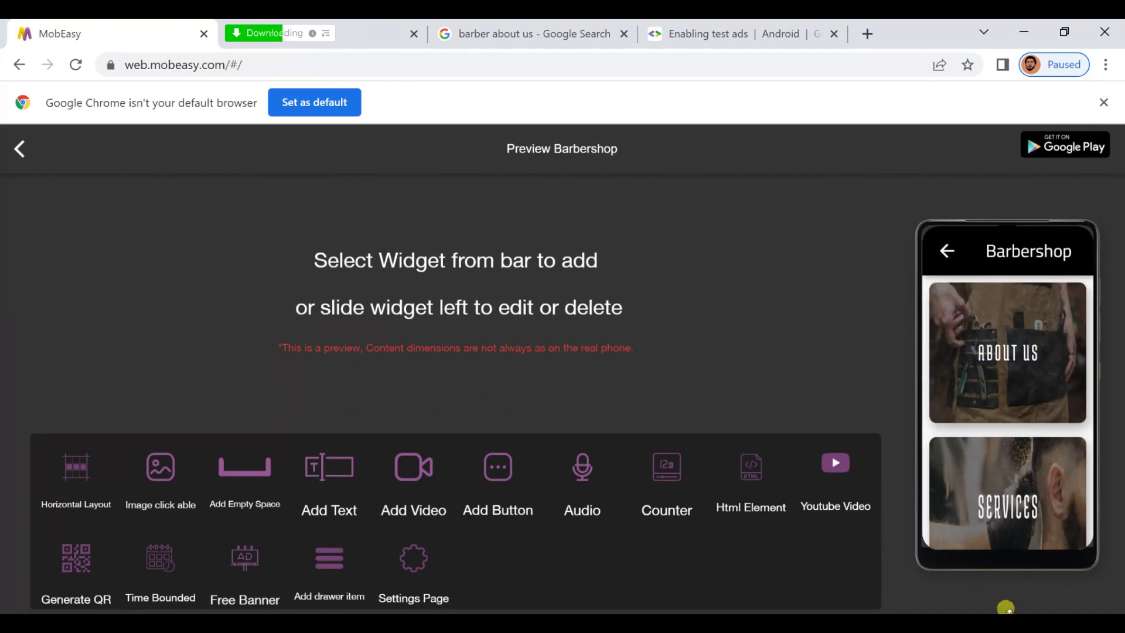
scroll(1008, 410, "down", 5)
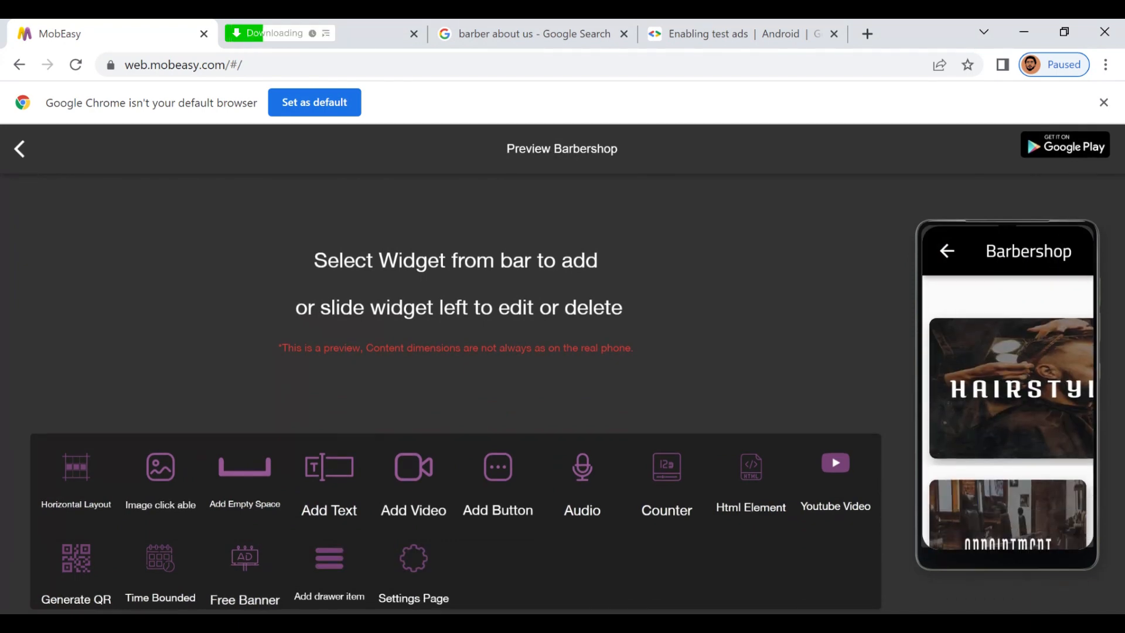
left_click(1056, 399)
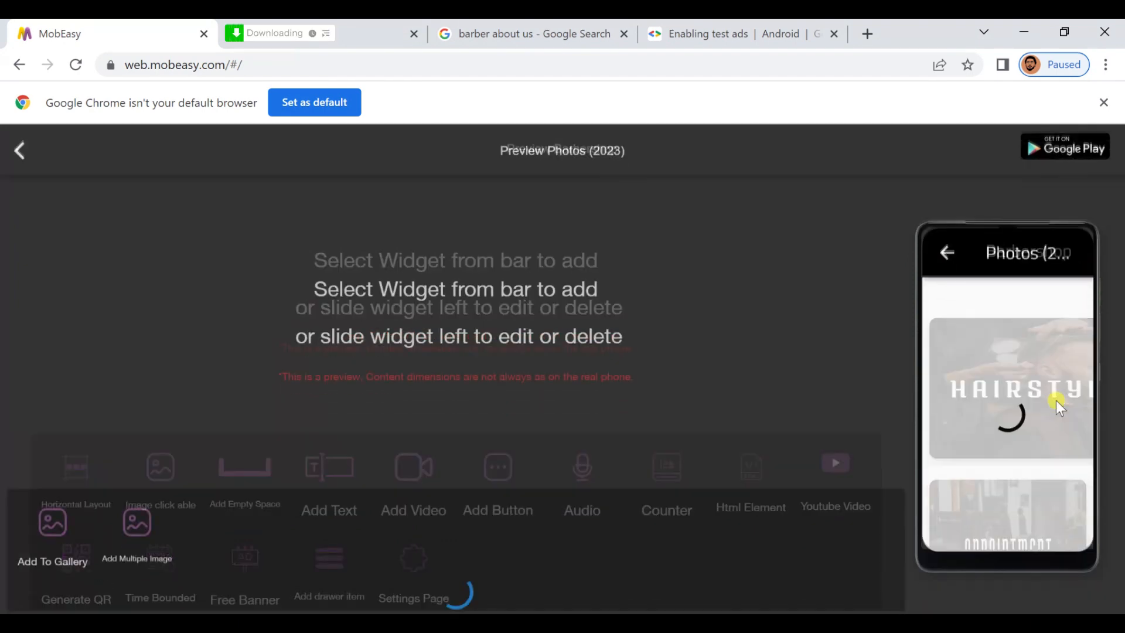
left_click(945, 251)
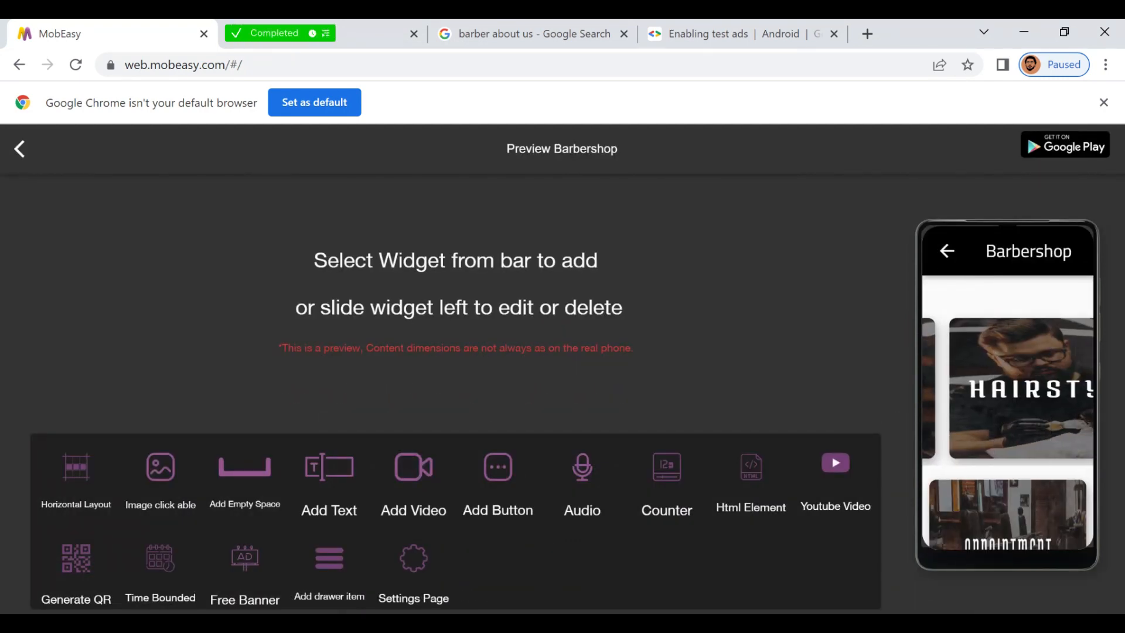
left_click(1036, 395)
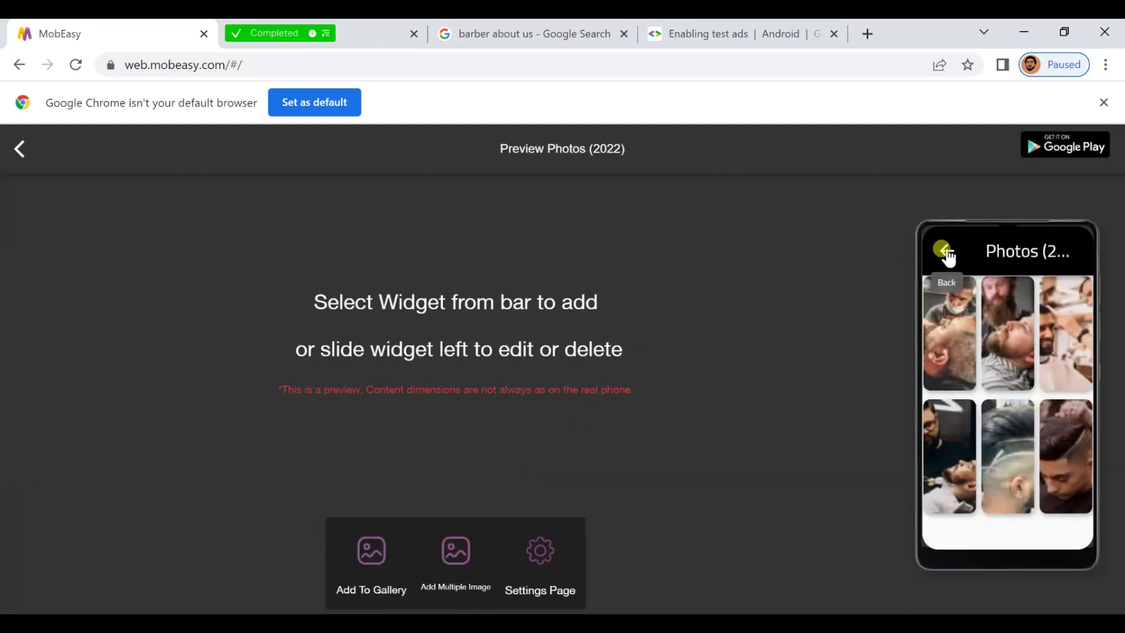
left_click(944, 251)
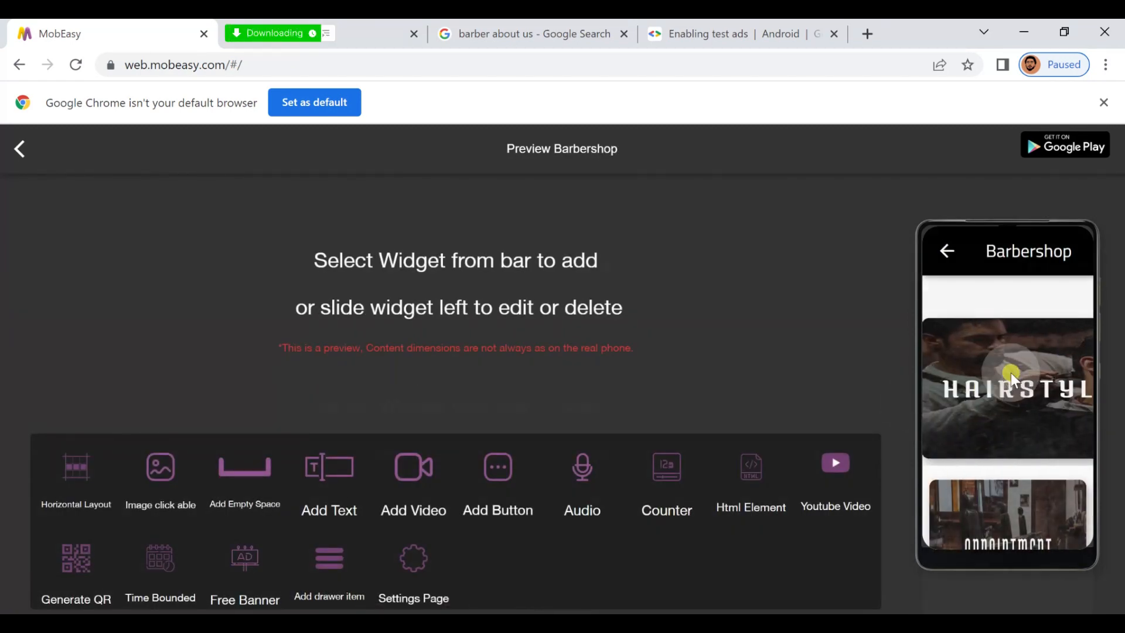
Check the Barbershop preview's hairstyle, appointment and contact images by opening each linked page and returning after each
left_click(1011, 373)
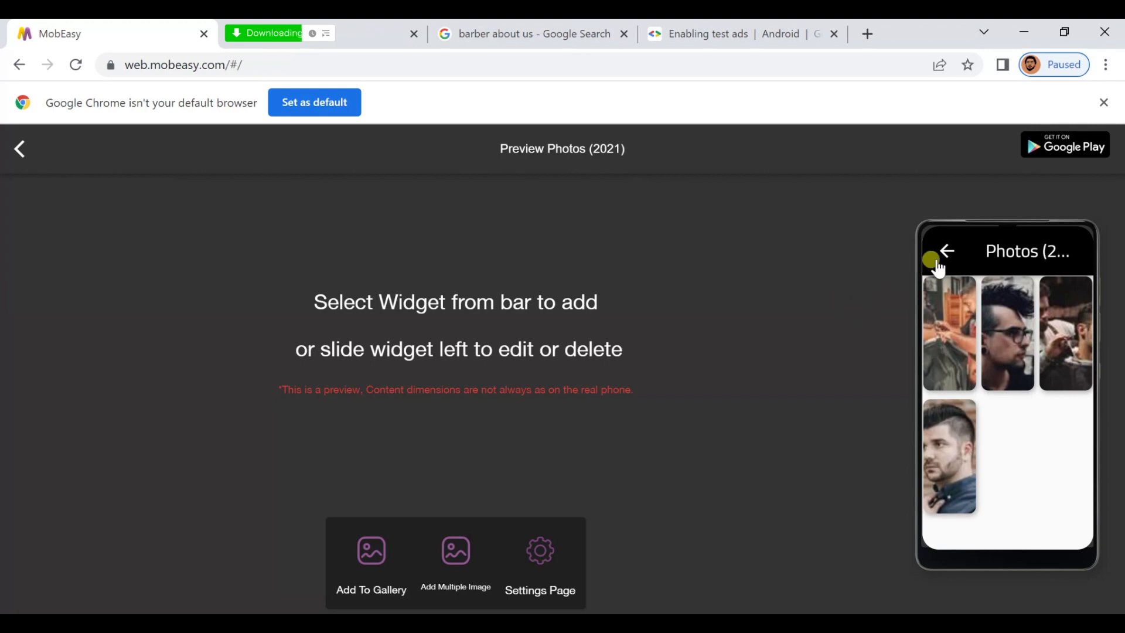
left_click(938, 264)
scroll(979, 410, "down", 5)
left_click(983, 405)
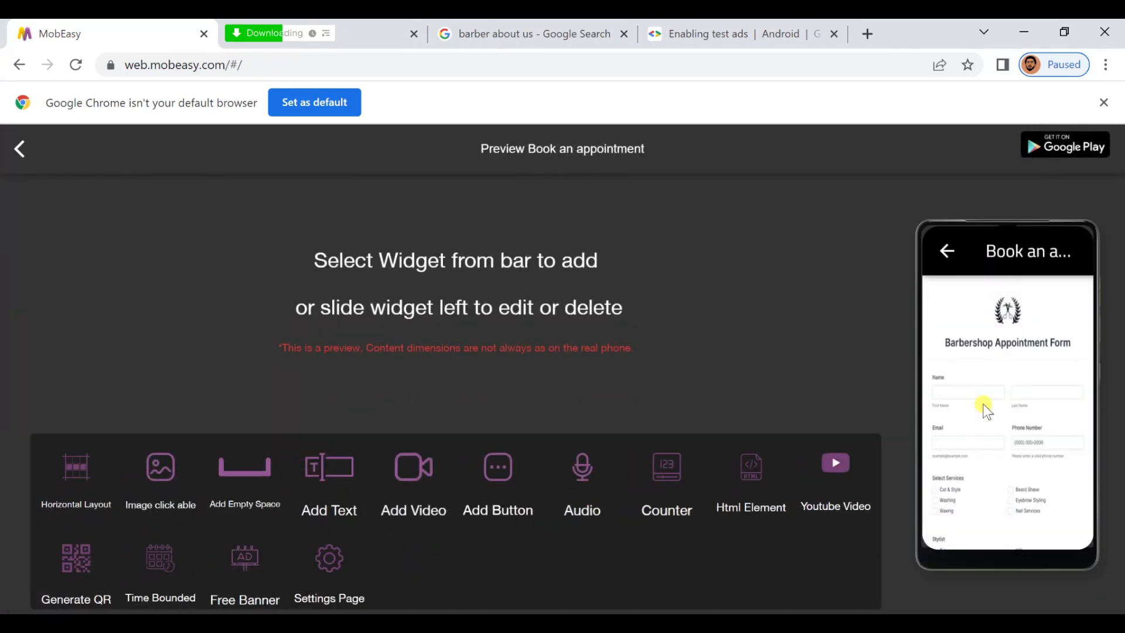
left_click(945, 253)
scroll(986, 417, "down", 3)
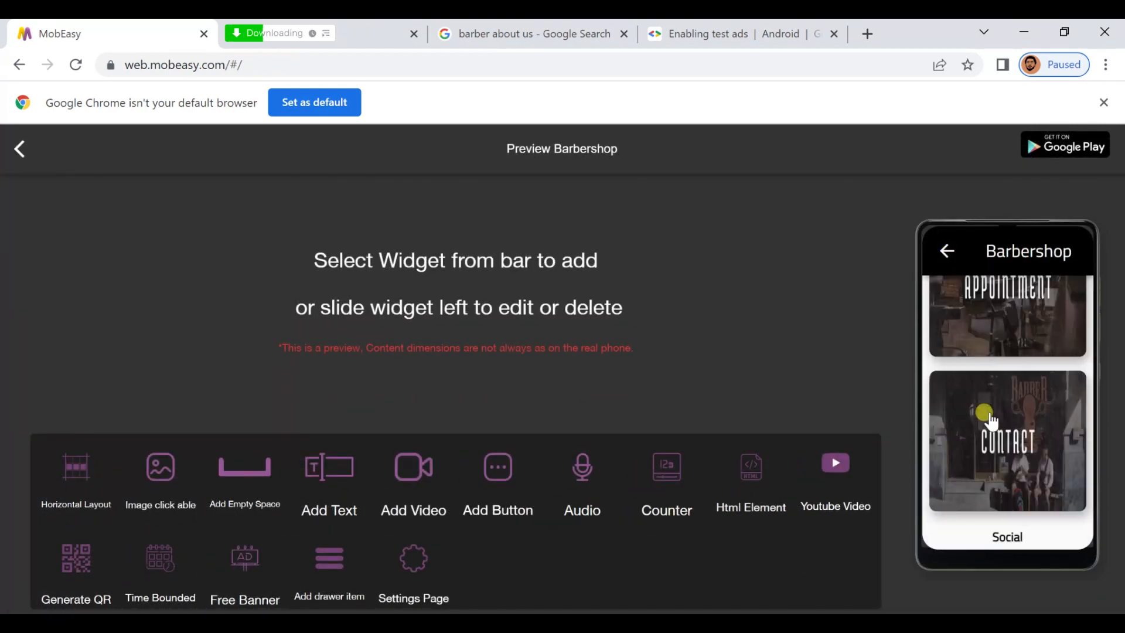
left_click(990, 413)
left_click(947, 252)
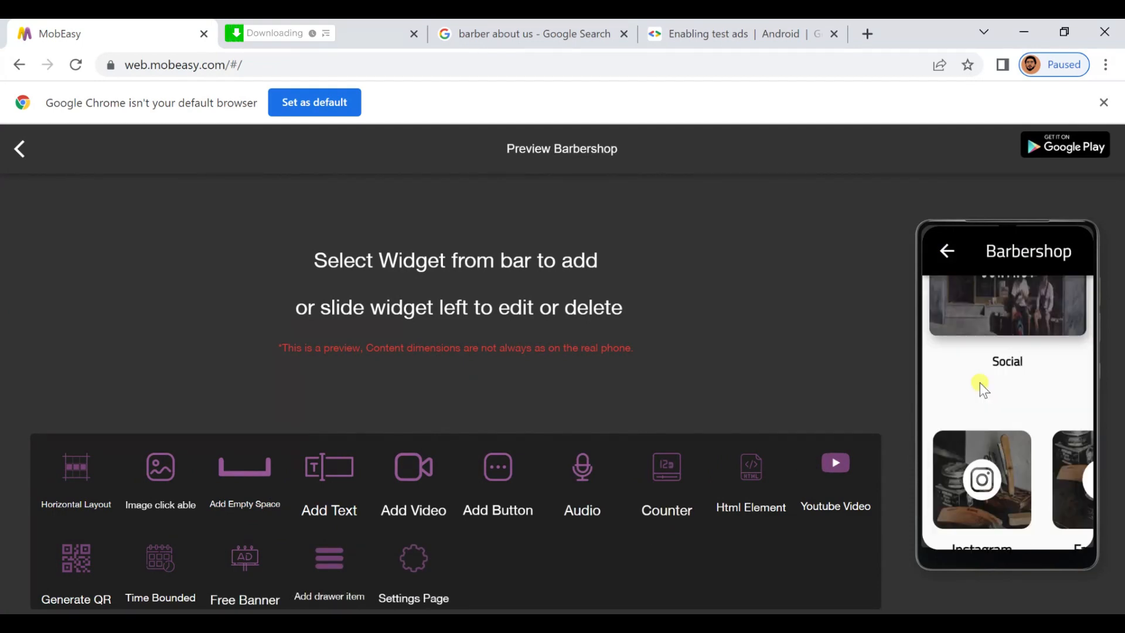
Test the Instagram link in the preview's Social section, dismiss the pop-up, and look through the row of social images
scroll(981, 422, "down", 1)
left_click(983, 451)
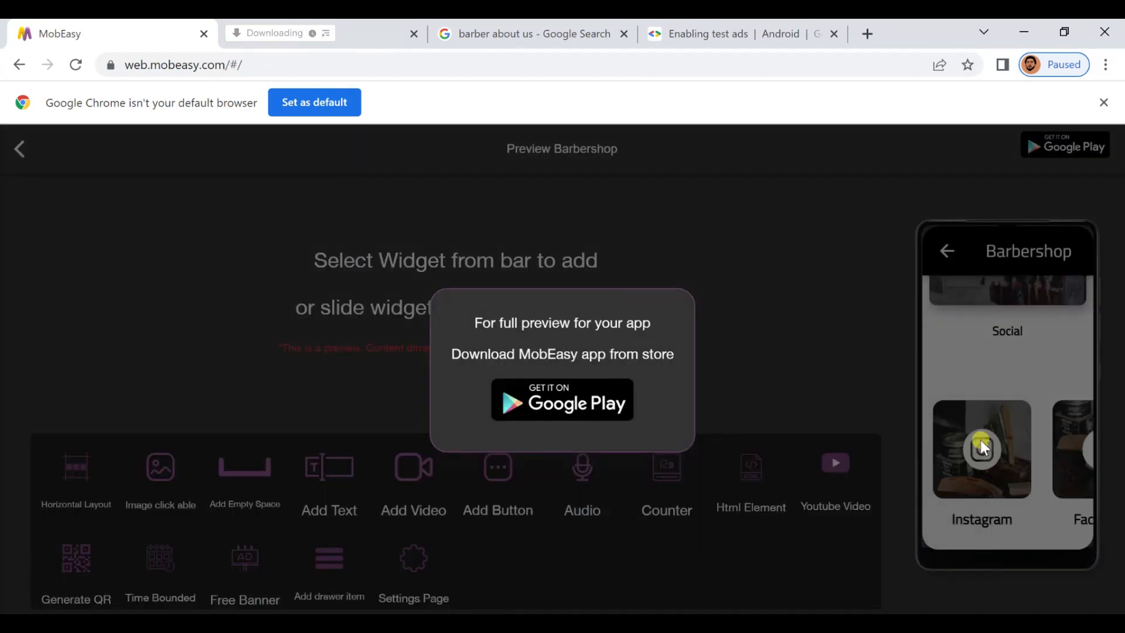
left_click(863, 411)
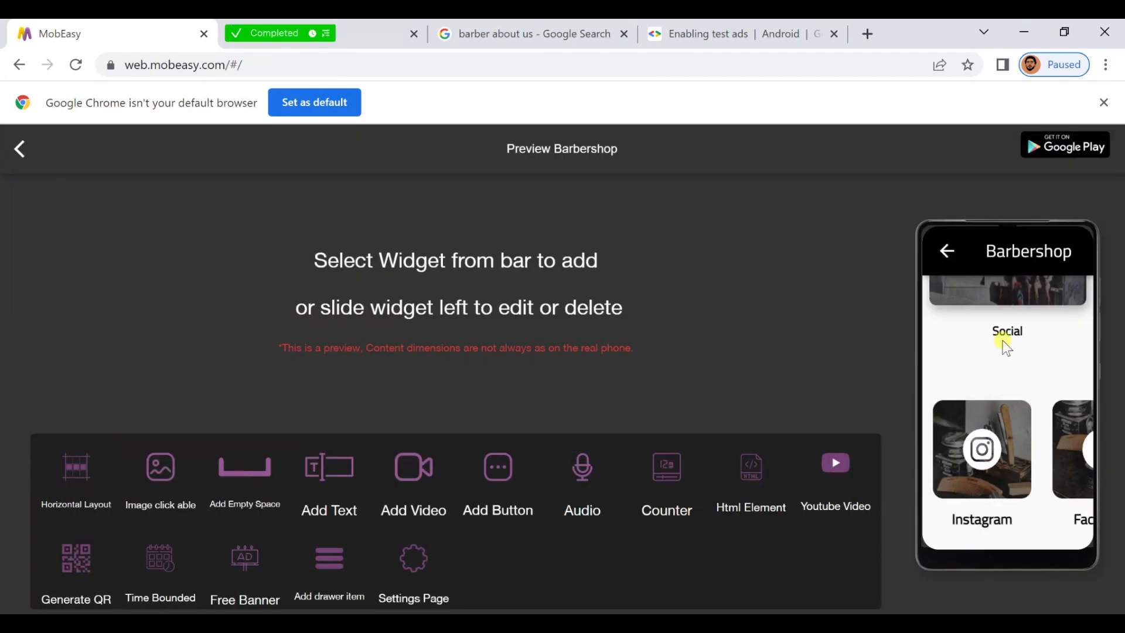
scroll(1008, 450, "right", 3)
Leave the page preview, publish the Barbershop app's content live, and return to the list of apps
left_click(20, 143)
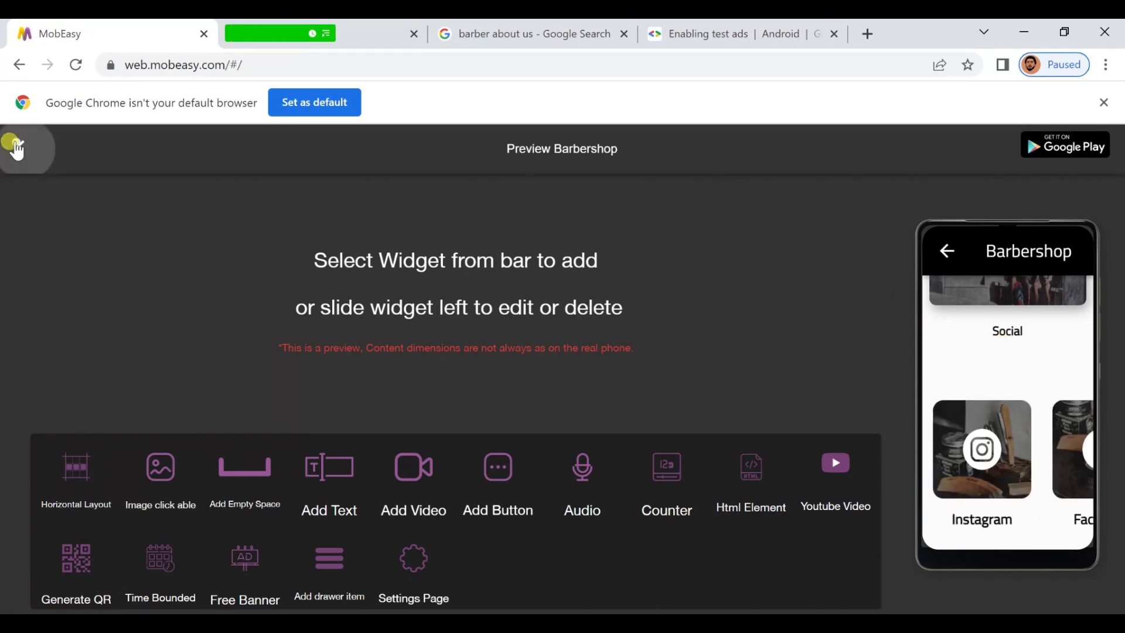
left_click(553, 584)
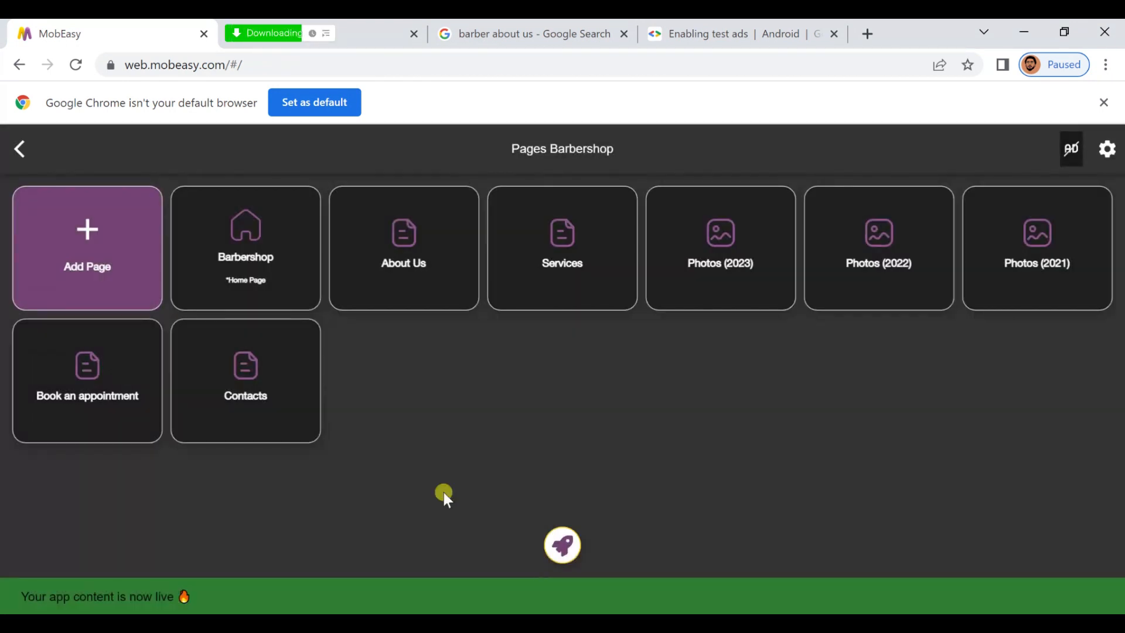
left_click(18, 150)
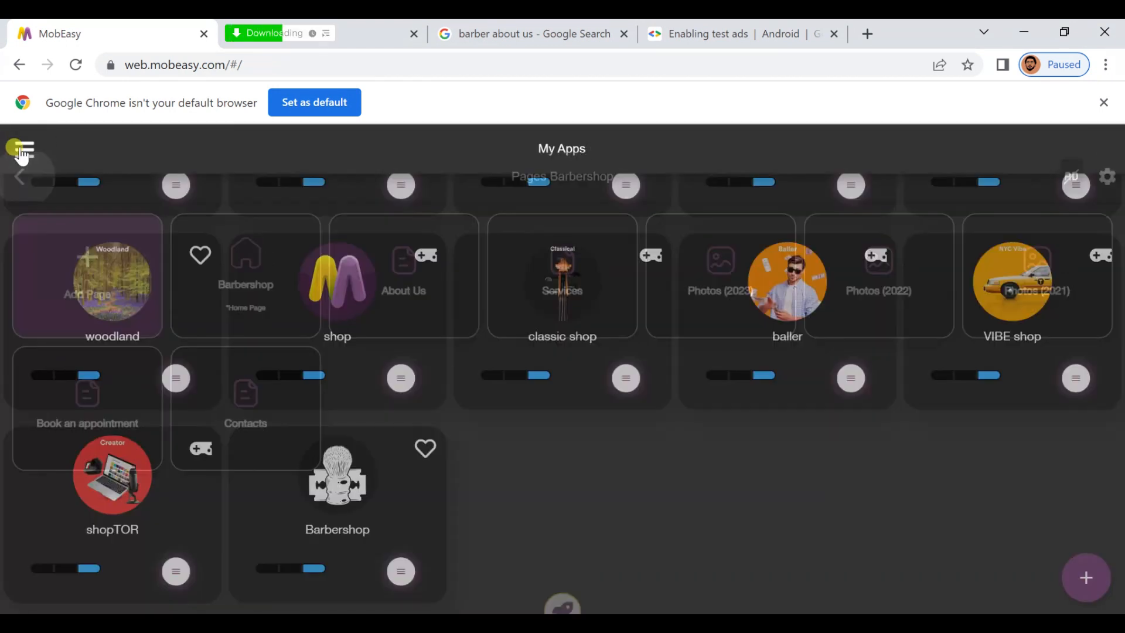
Open the Barbershop app's builds and start its build setup, answering No to already being available in Google Play
left_click(400, 571)
left_click(381, 579)
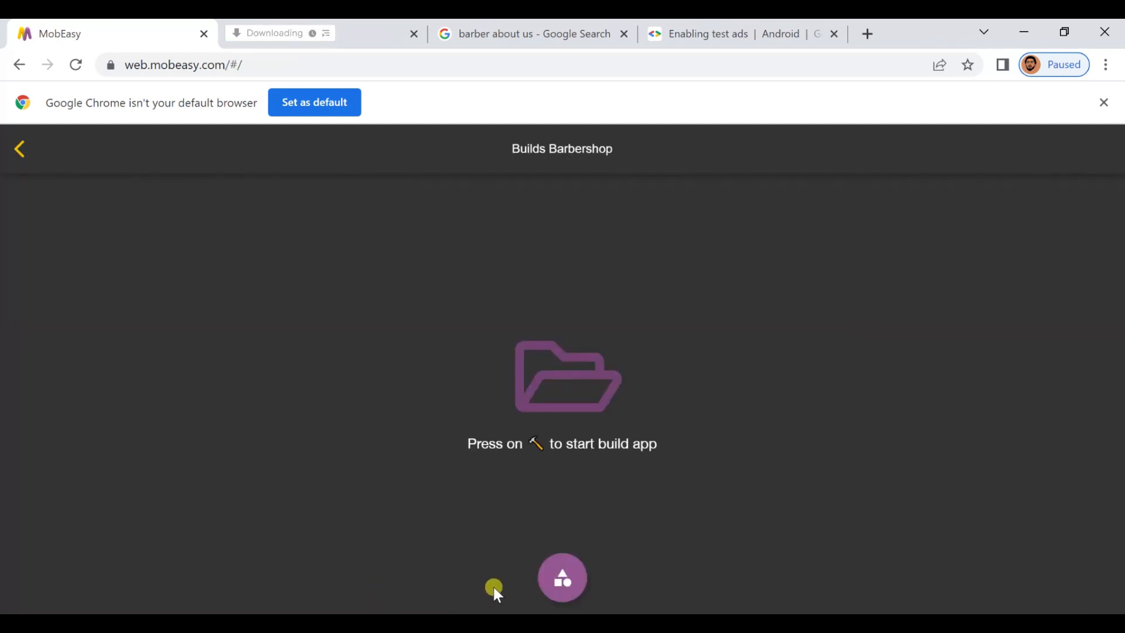
left_click(563, 583)
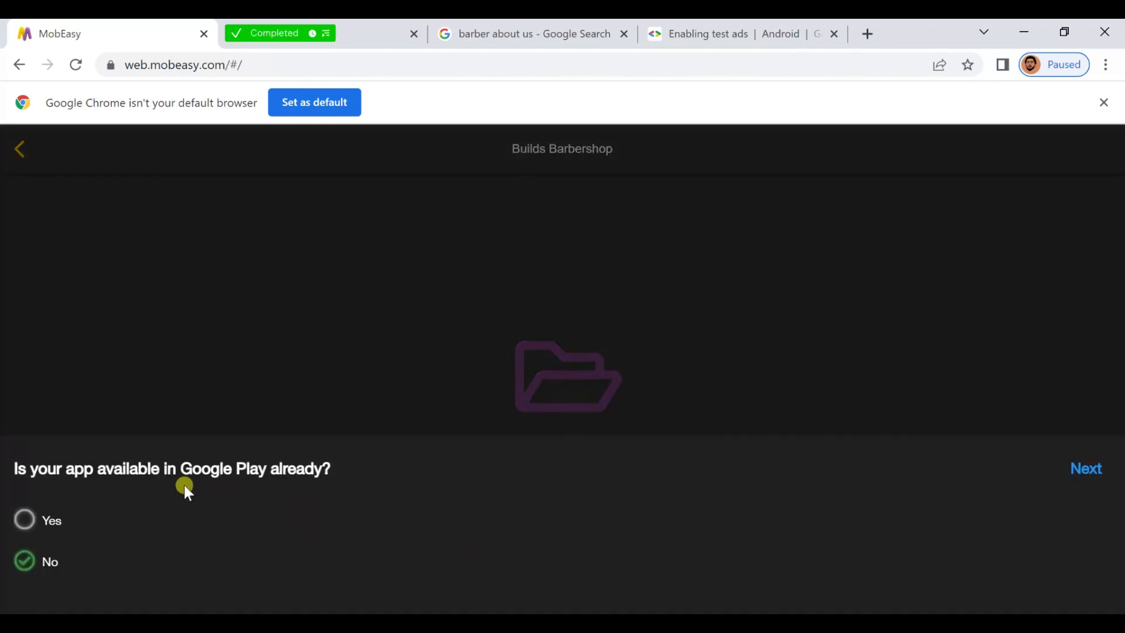
left_click(1084, 472)
Set the app's maturity rating to "Everyone, PEGI 3" and its category to Productivity, and confirm the selection
left_click(324, 221)
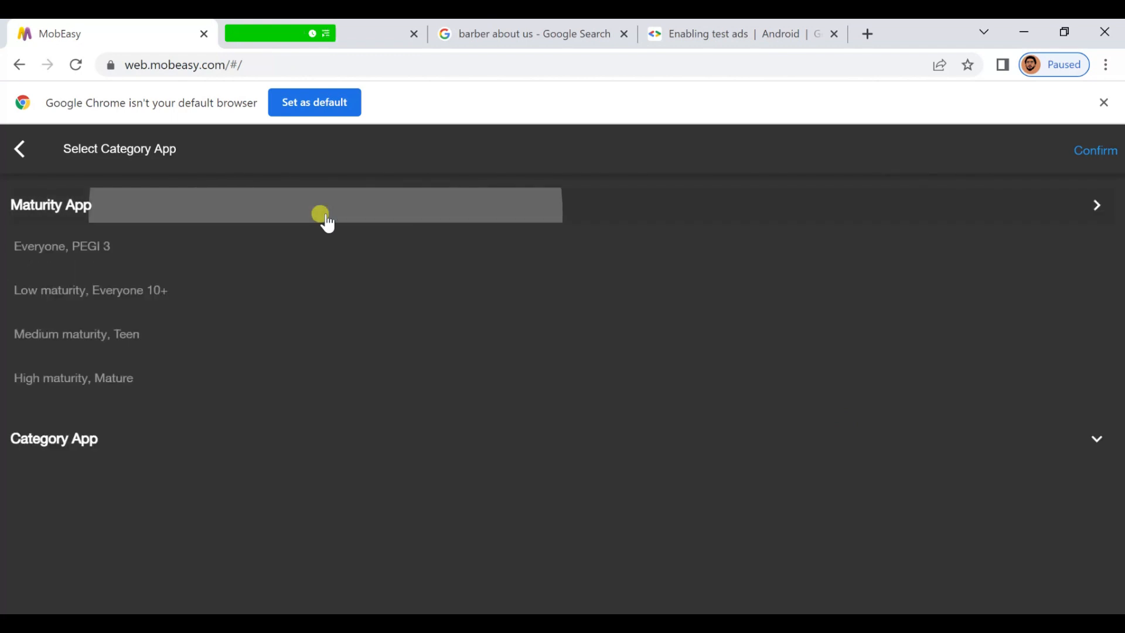
left_click(299, 253)
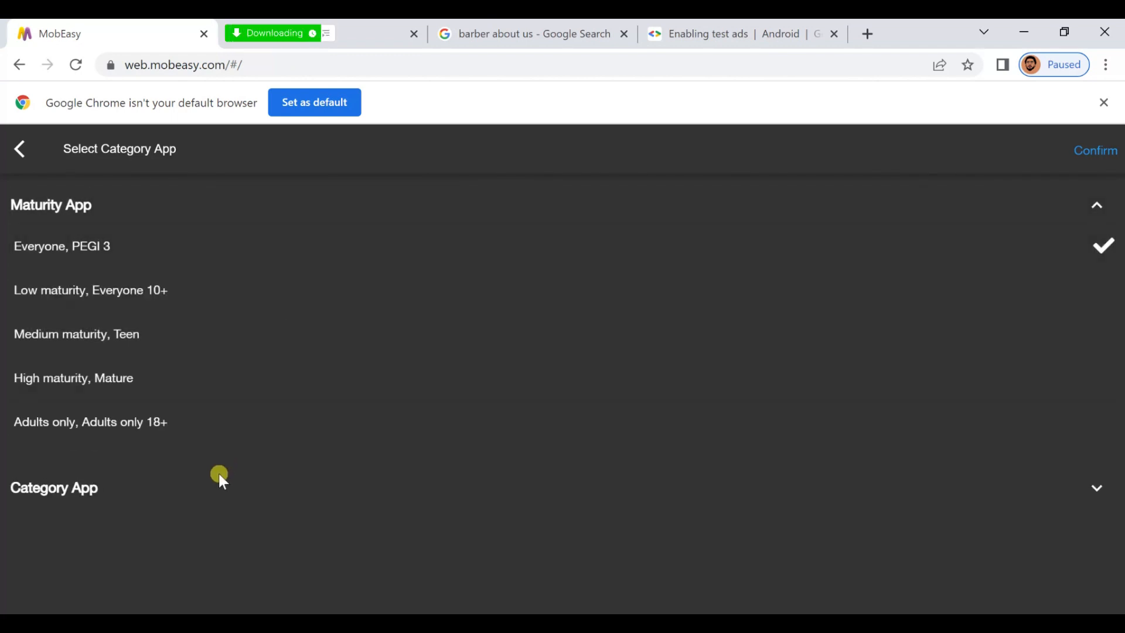
left_click(220, 481)
scroll(218, 496, "down", 6)
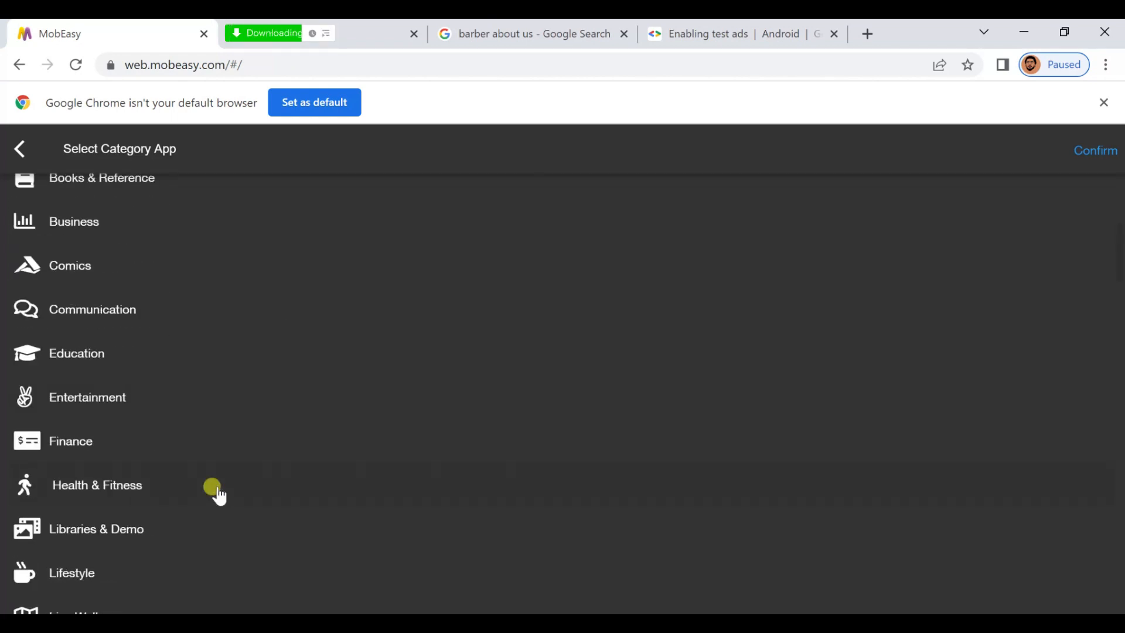
scroll(218, 495, "down", 5)
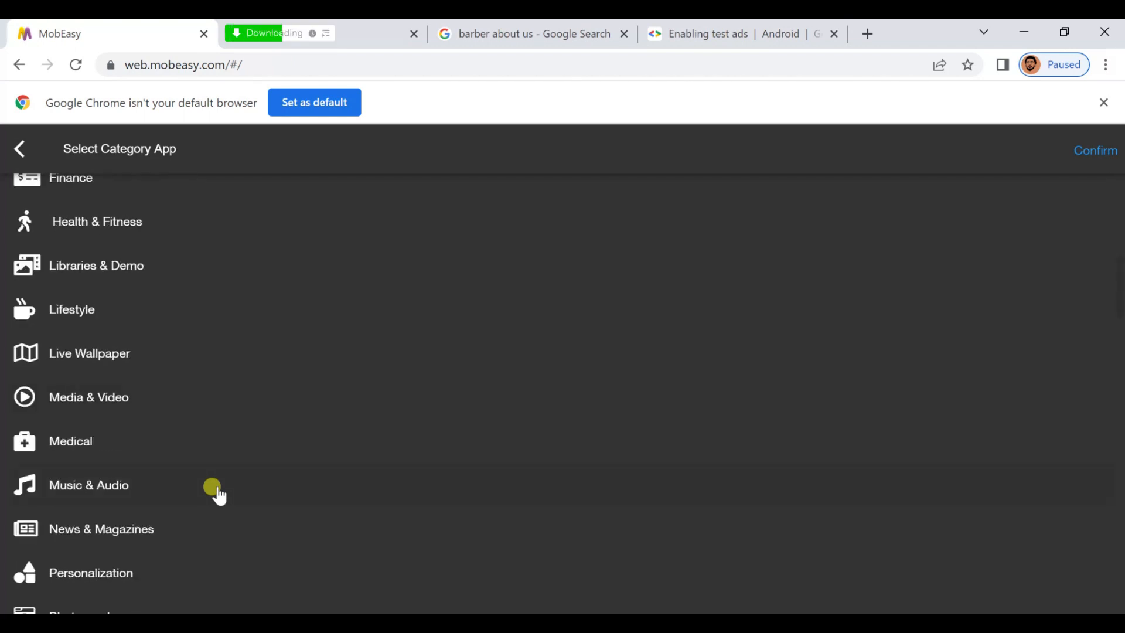
scroll(218, 495, "down", 12)
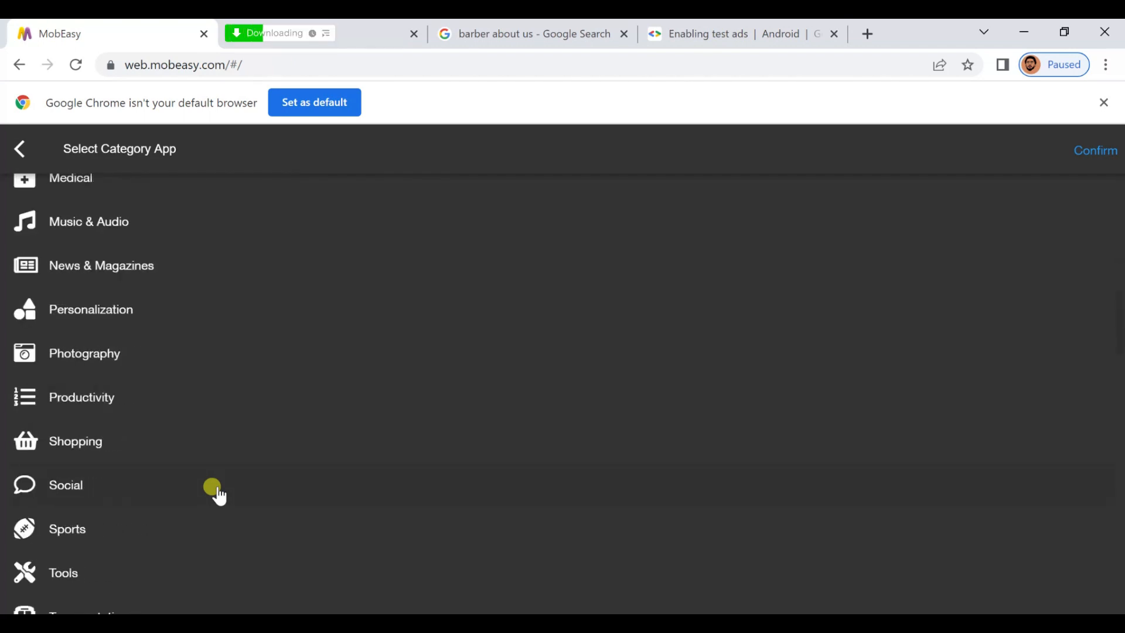
scroll(219, 496, "down", 6)
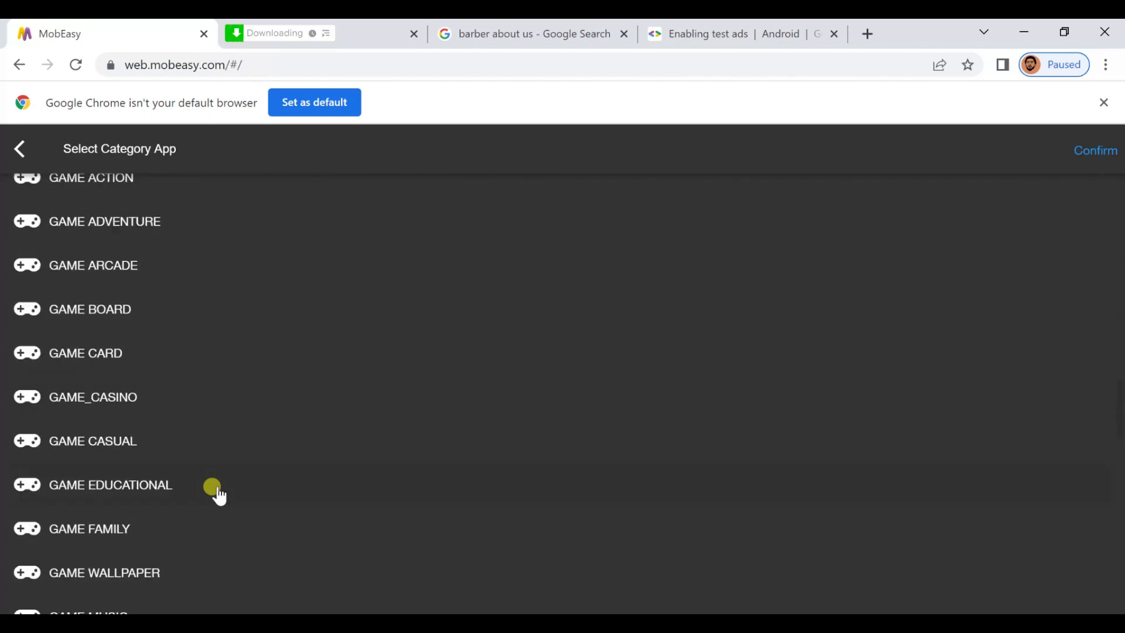
scroll(191, 481, "up", 2)
scroll(190, 481, "up", 12)
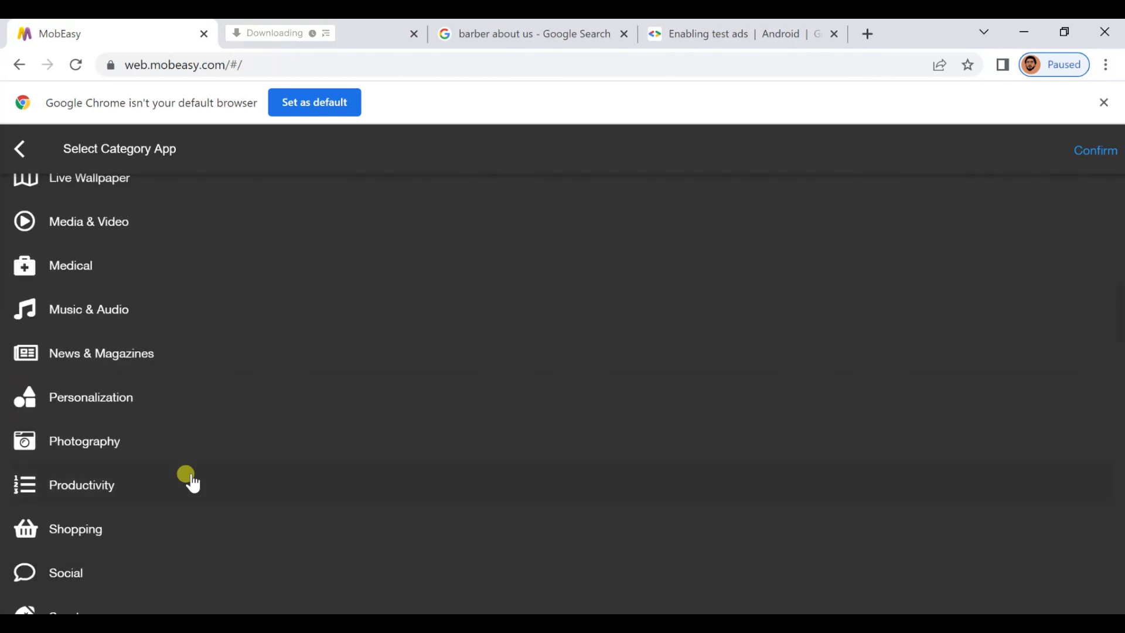
left_click(190, 480)
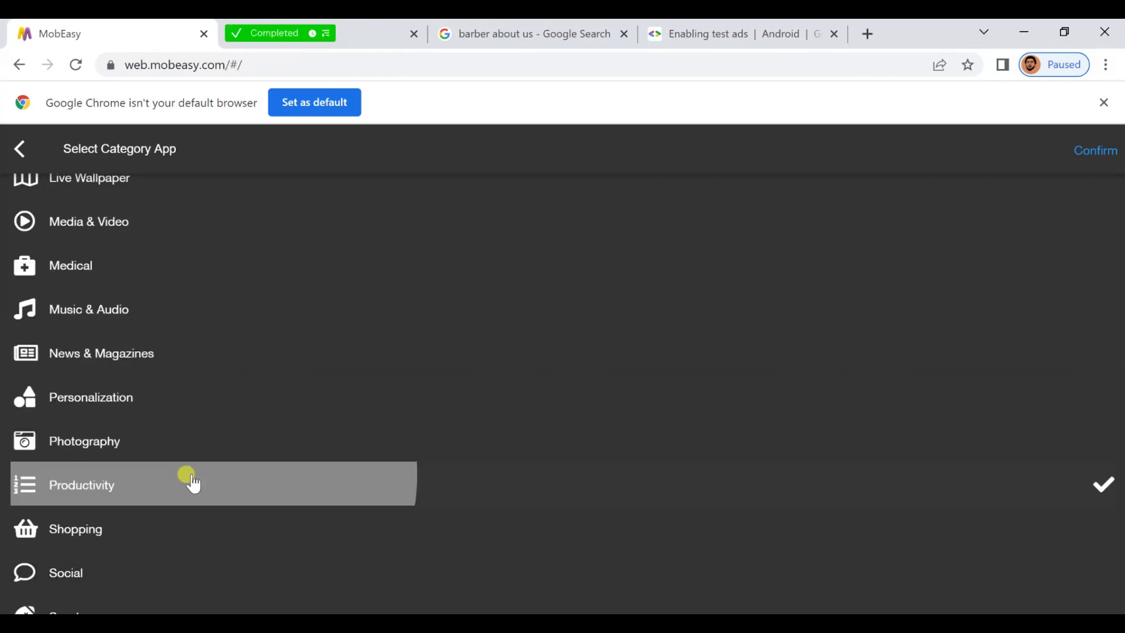
left_click(1109, 158)
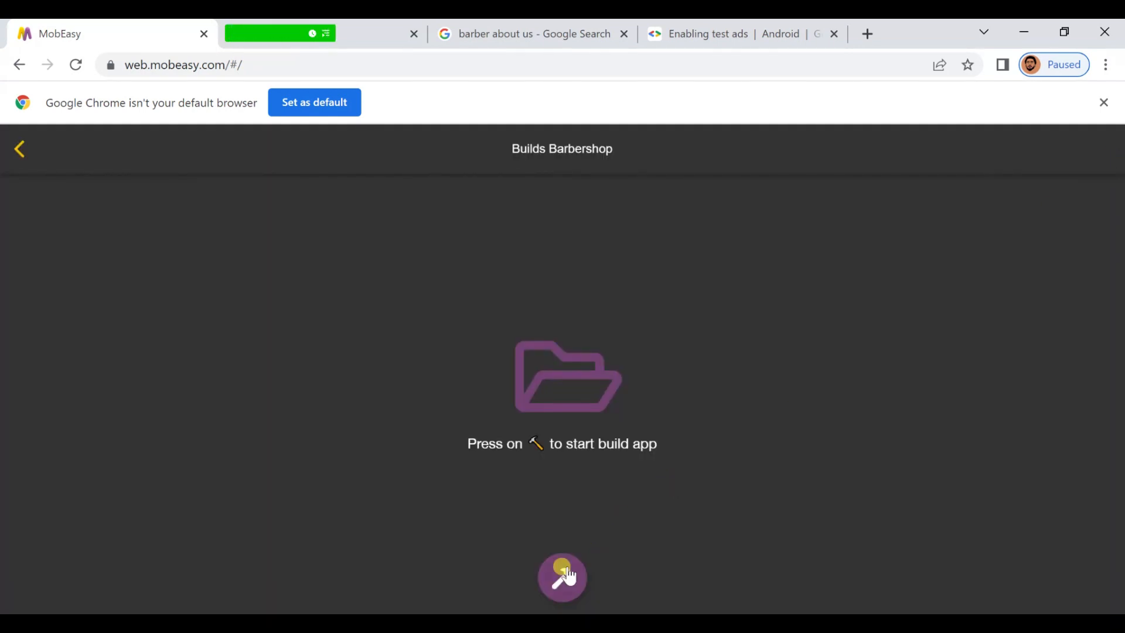
Request an APK build of Barbershop with version code 1 and the recommended ARM support
left_click(565, 573)
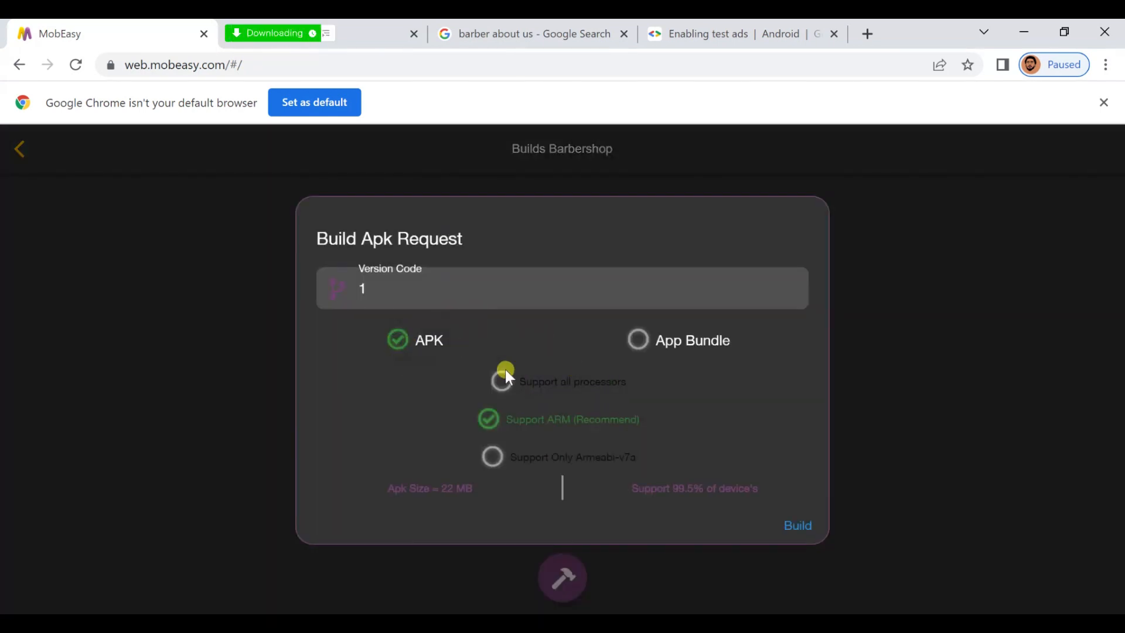
left_click(790, 523)
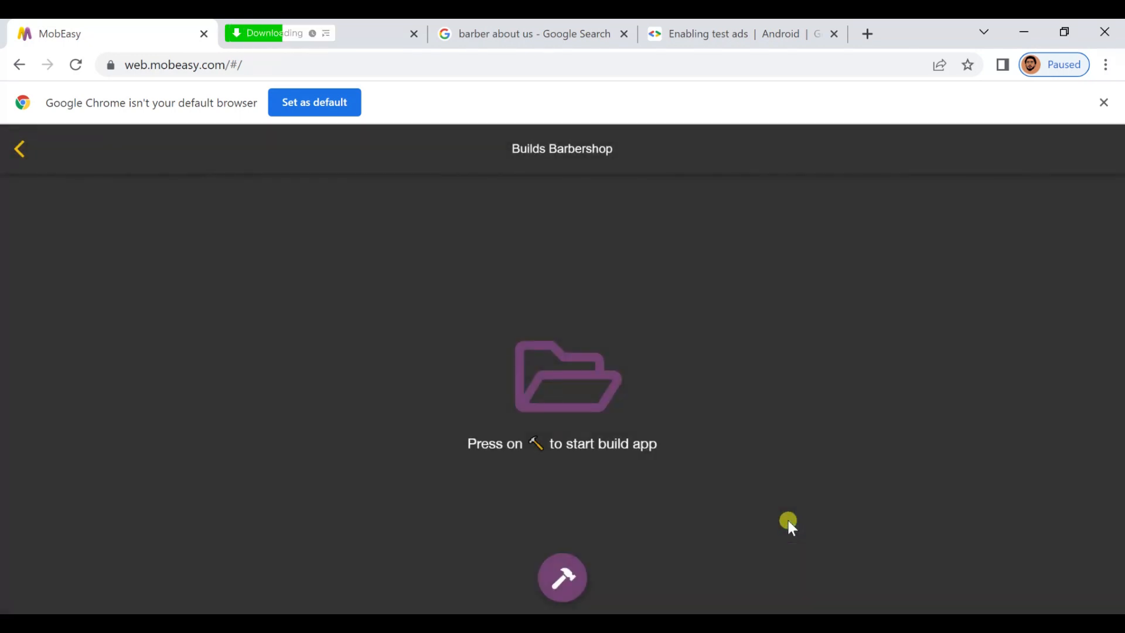